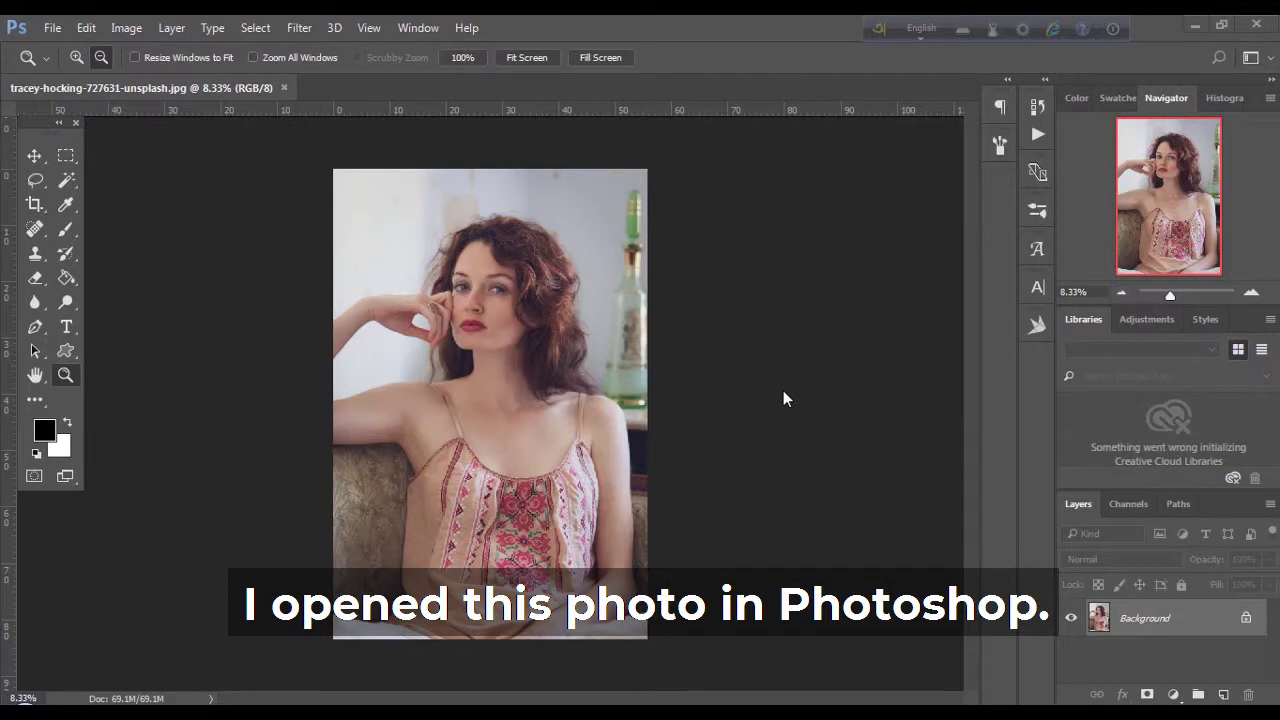
Step: Select the Background layer and duplicate it as Layer 1 above it
{"action": "left_click", "coordinate": [1143, 619]}
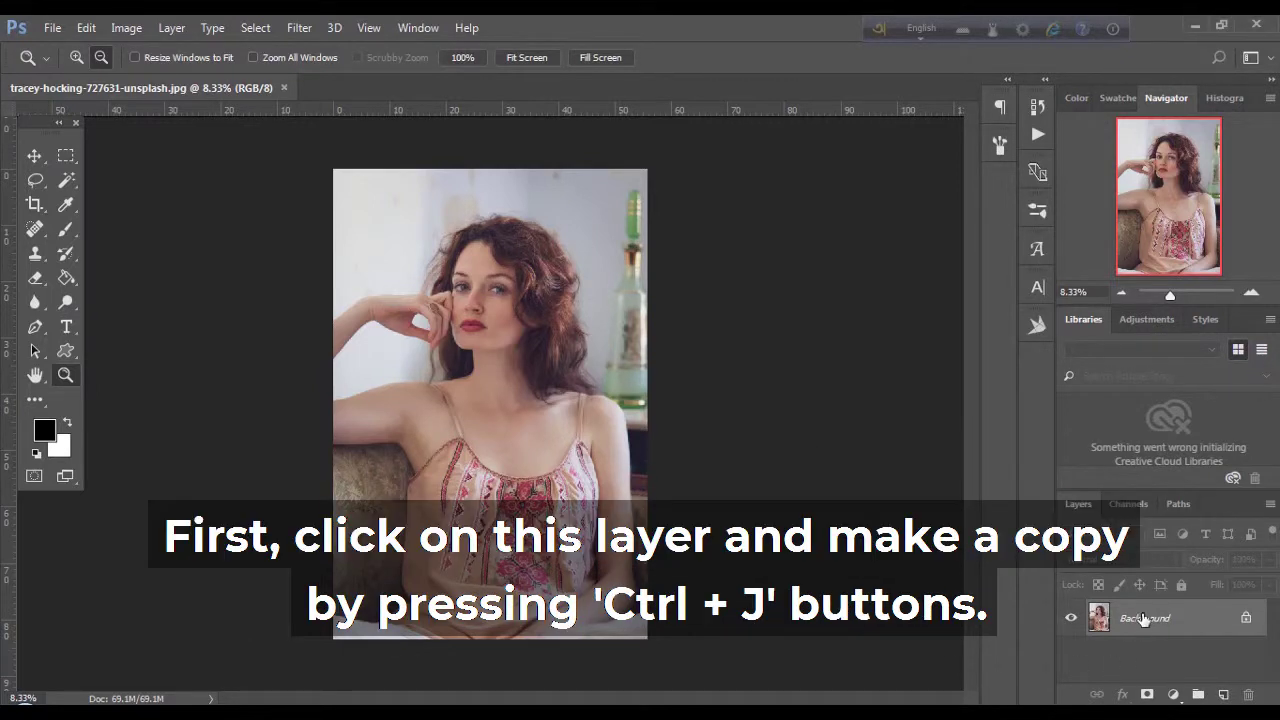
{"action": "key", "text": "ctrl+plus"}
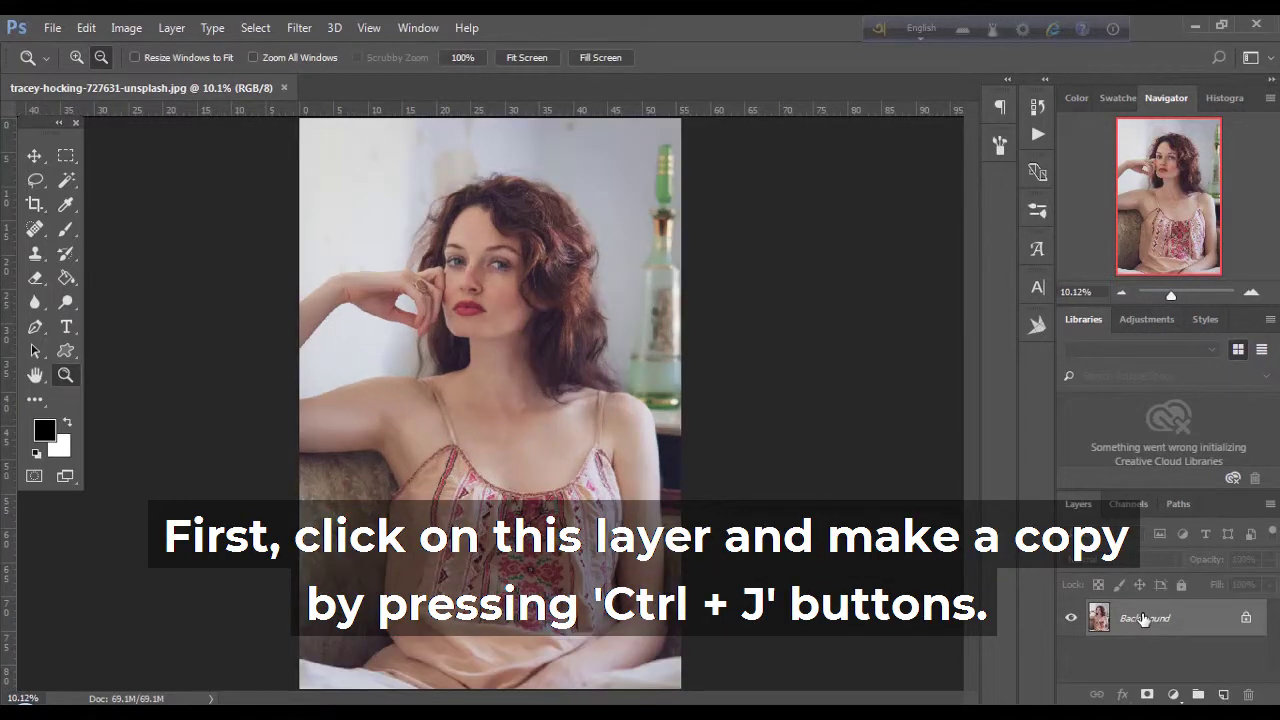
{"action": "key", "text": "ctrl+j"}
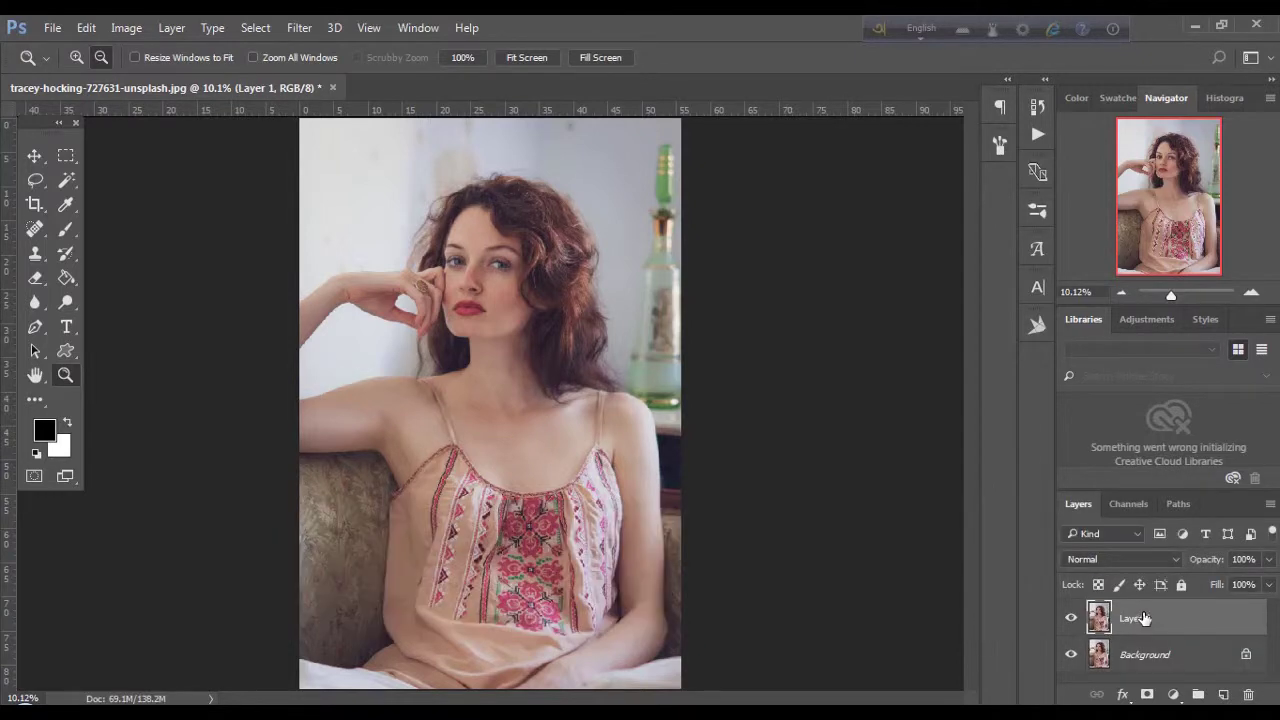
{"action": "left_click", "coordinate": [299, 28]}
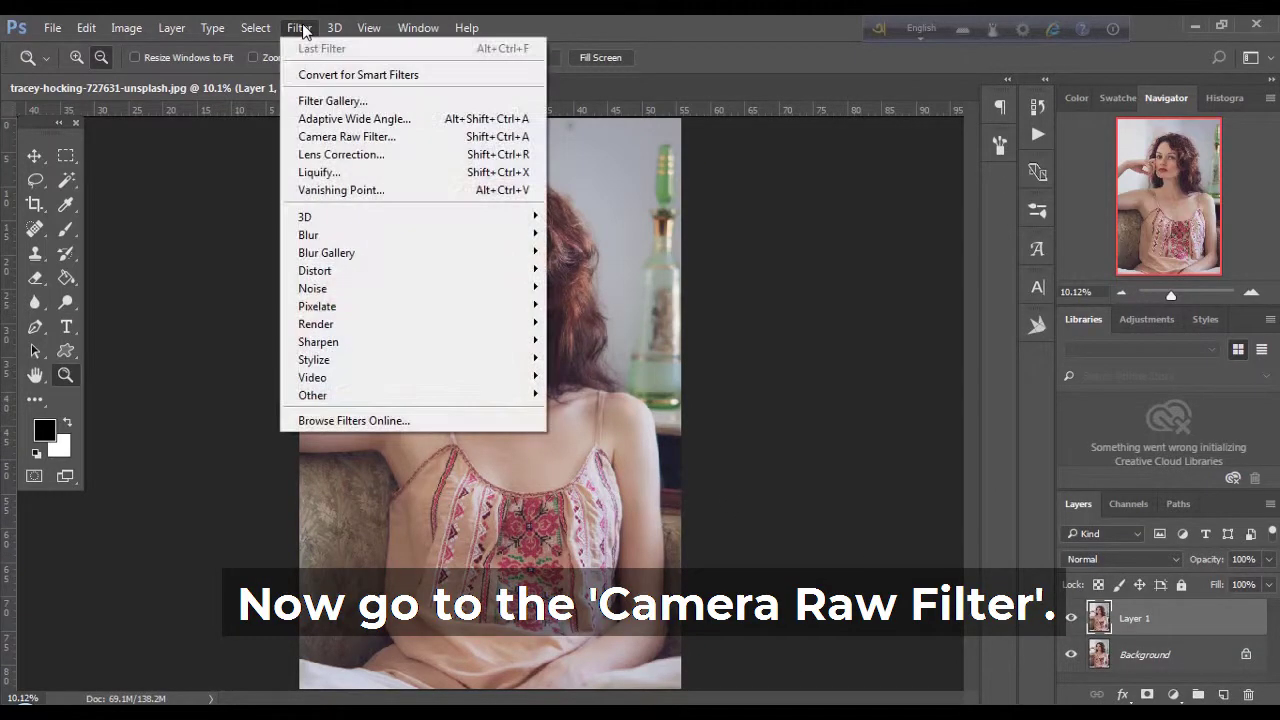
Step: Brighten Layer 1 in Camera Raw: exposure +0.30, contrast +8, shadows +22, clarity and vibrance +5
{"action": "left_click", "coordinate": [338, 137]}
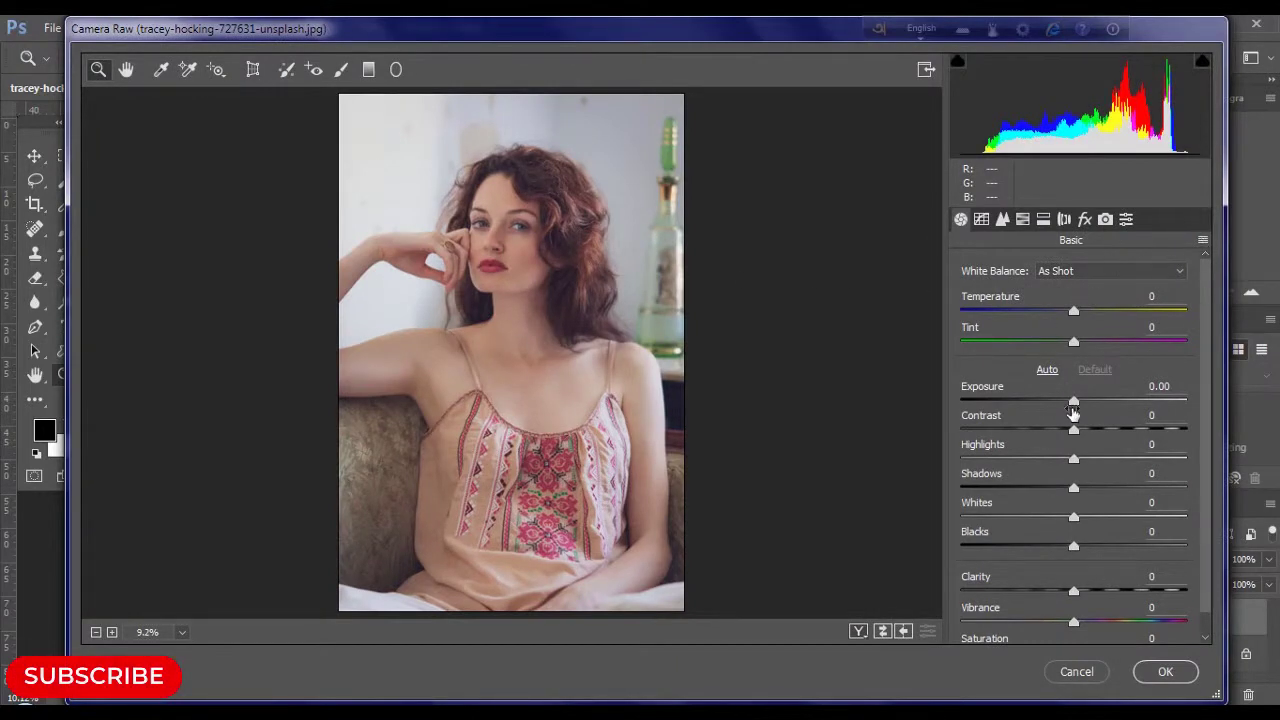
{"action": "mouse_move", "coordinate": [1073, 401]}
{"action": "left_mouse_down"}
{"action": "mouse_move", "coordinate": [1090, 432]}
{"action": "mouse_move", "coordinate": [1066, 457]}
{"action": "mouse_move", "coordinate": [1110, 460]}
{"action": "mouse_move", "coordinate": [1087, 459]}
{"action": "mouse_move", "coordinate": [1106, 487]}
{"action": "mouse_move", "coordinate": [1057, 545]}
{"action": "mouse_move", "coordinate": [1096, 545]}
{"action": "mouse_move", "coordinate": [1085, 546]}
{"action": "left_mouse_up"}
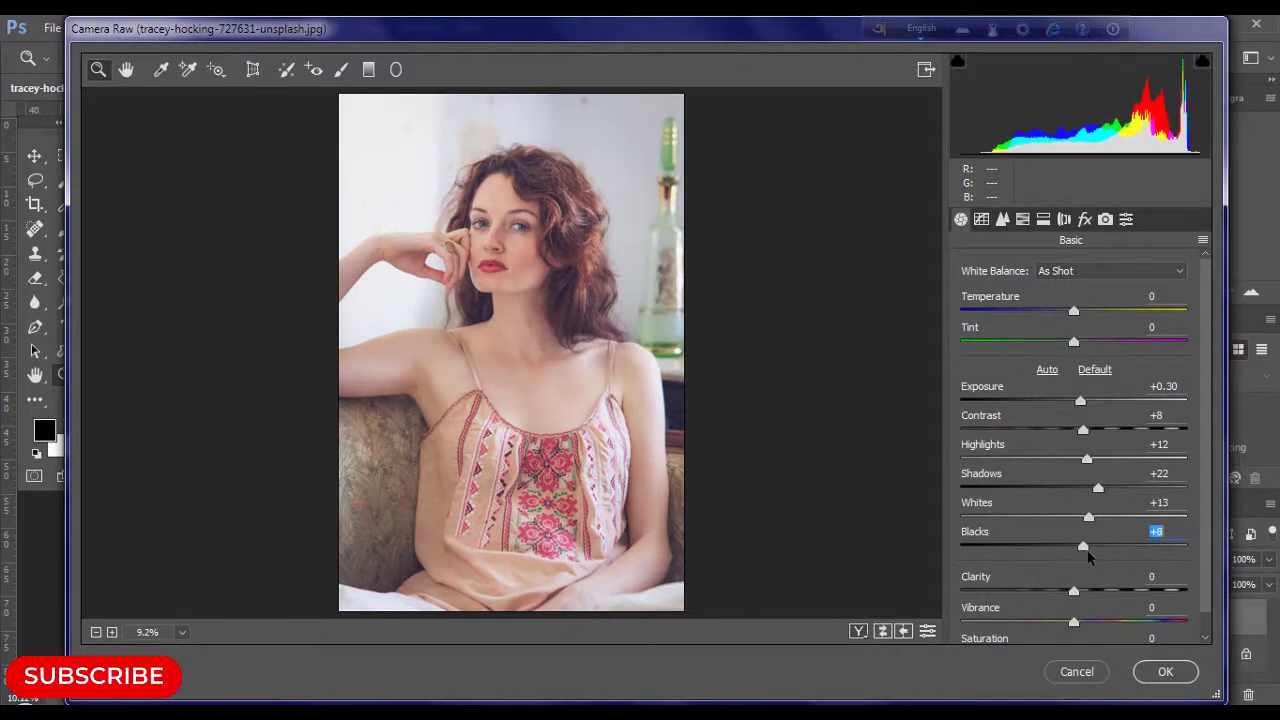
{"action": "left_click_drag", "start_coordinate": [1120, 585], "coordinate": [1160, 607]}
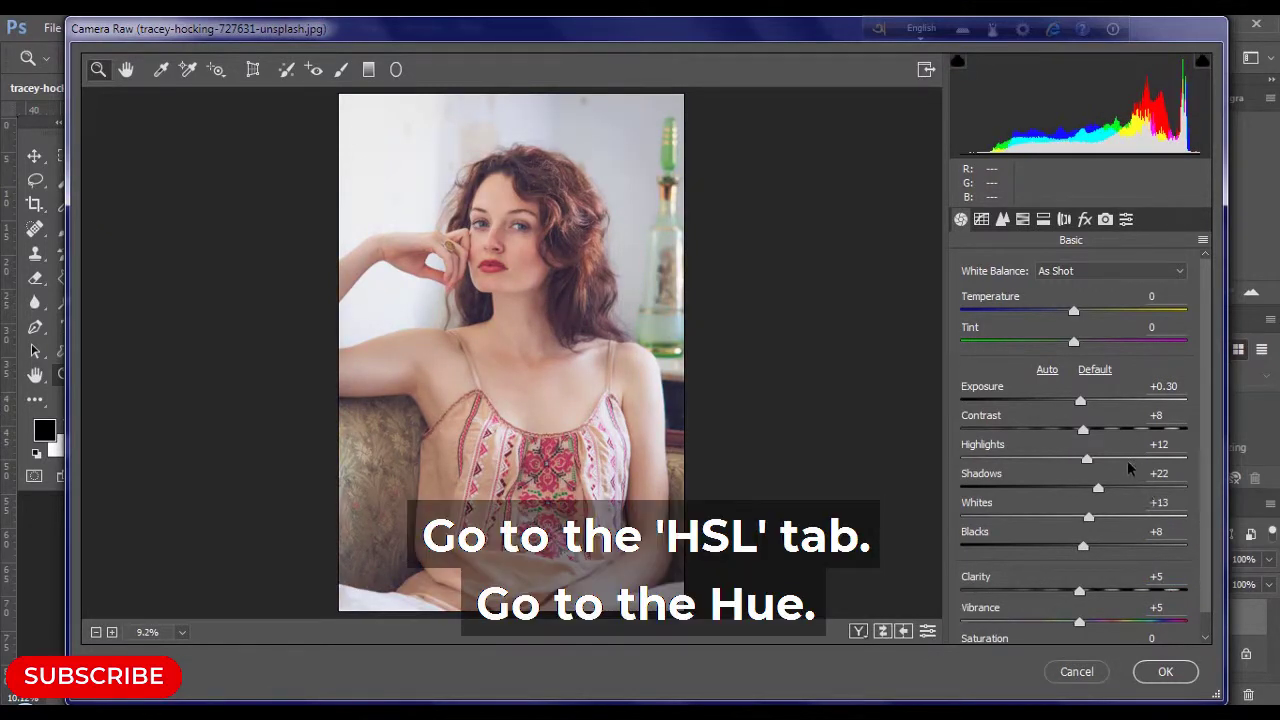
Step: In HSL hue, shift Oranges toward red and keep the Aquas hue at 0
{"action": "left_click", "coordinate": [1022, 220]}
{"action": "left_click", "coordinate": [970, 300]}
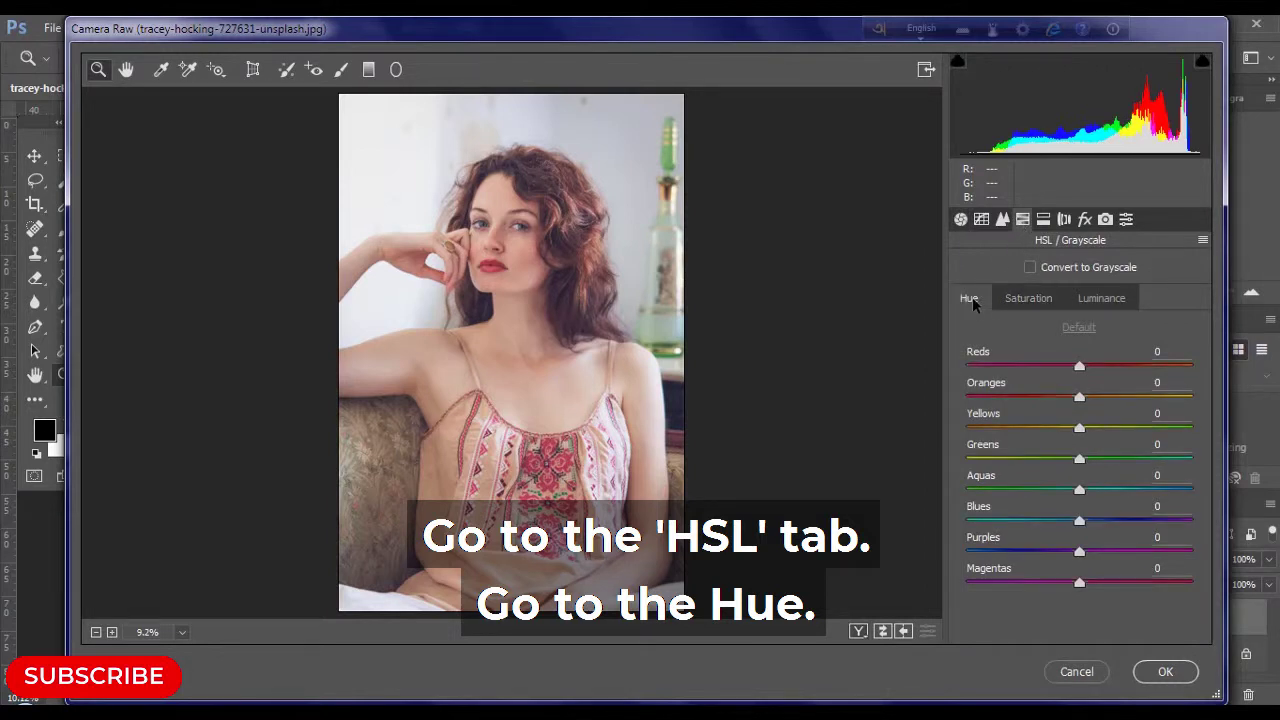
{"action": "mouse_move", "coordinate": [1079, 397]}
{"action": "left_mouse_down"}
{"action": "mouse_move", "coordinate": [1064, 398]}
{"action": "mouse_move", "coordinate": [1094, 368]}
{"action": "left_mouse_up"}
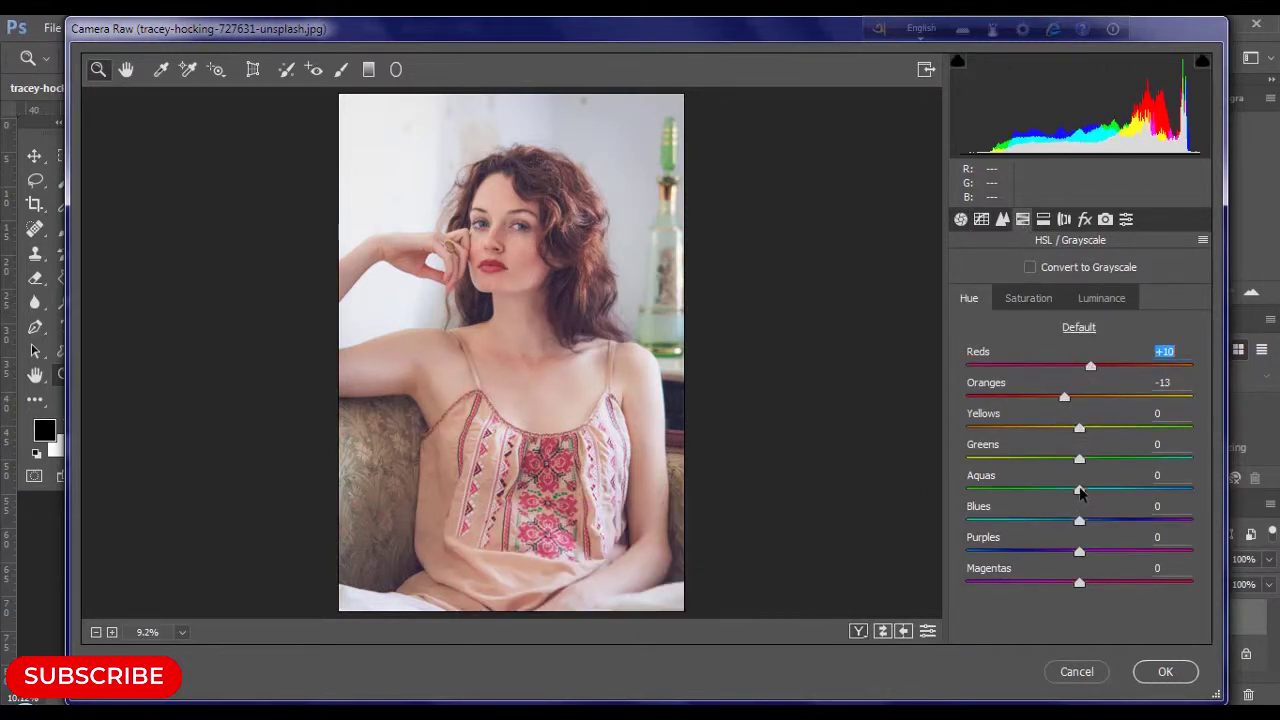
{"action": "mouse_move", "coordinate": [1079, 491]}
{"action": "left_mouse_down"}
{"action": "mouse_move", "coordinate": [1049, 491]}
{"action": "mouse_move", "coordinate": [1083, 493]}
{"action": "mouse_move", "coordinate": [1057, 522]}
{"action": "left_mouse_up"}
{"action": "double_click", "coordinate": [1081, 490]}
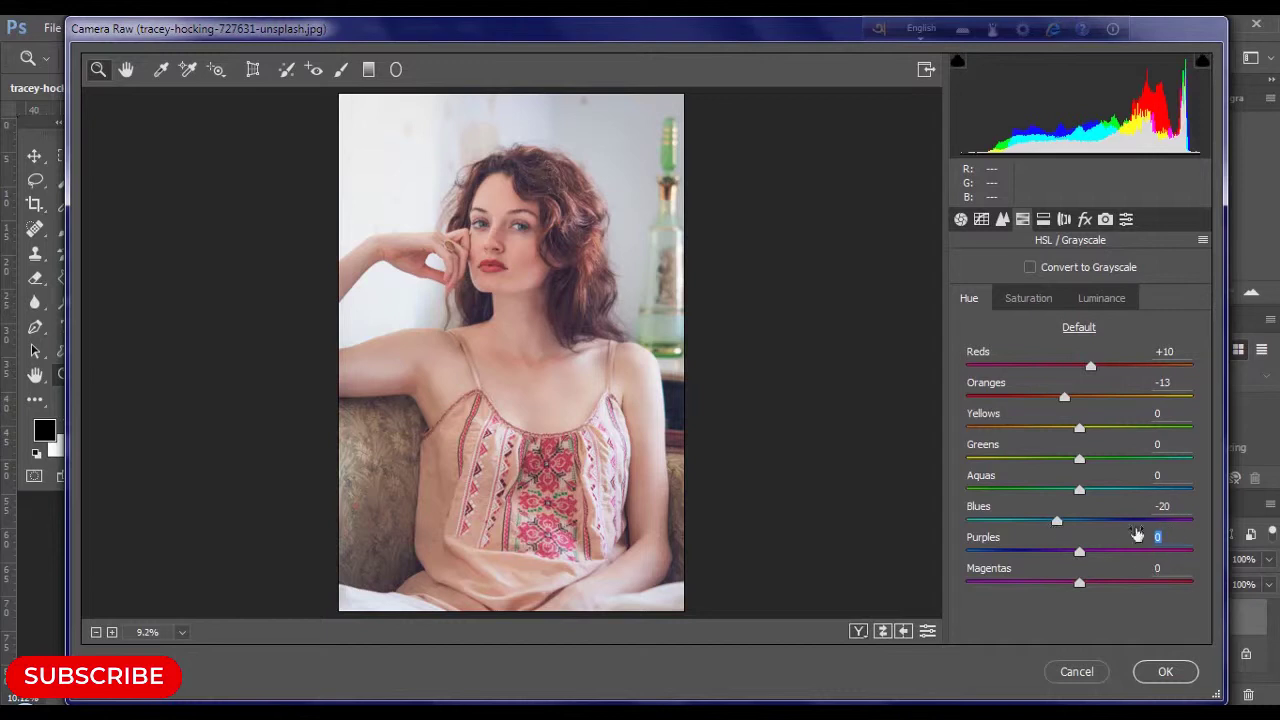
Step: Set HSL saturation: Yellows -33, Aquas +37, Blues +19, Oranges +18, Reds +13
{"action": "left_click", "coordinate": [1027, 297]}
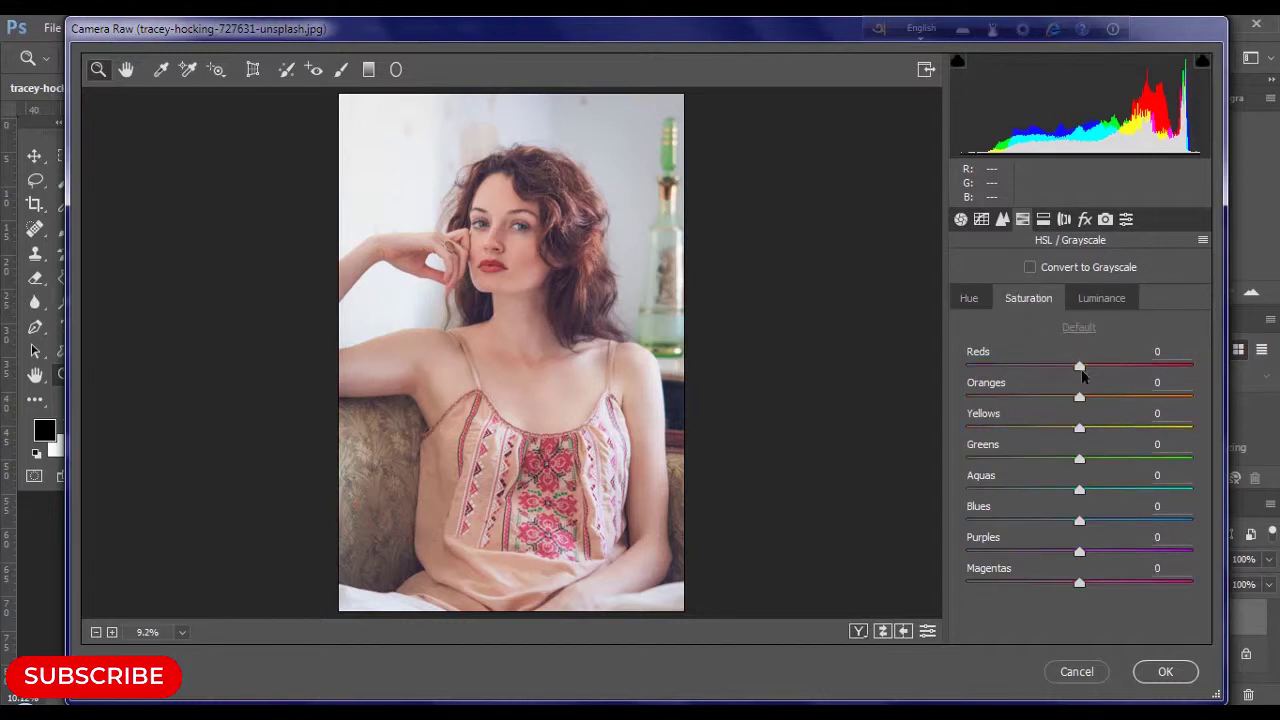
{"action": "mouse_move", "coordinate": [1079, 397]}
{"action": "left_mouse_down"}
{"action": "mouse_move", "coordinate": [1112, 399]}
{"action": "mouse_move", "coordinate": [1094, 368]}
{"action": "left_mouse_up"}
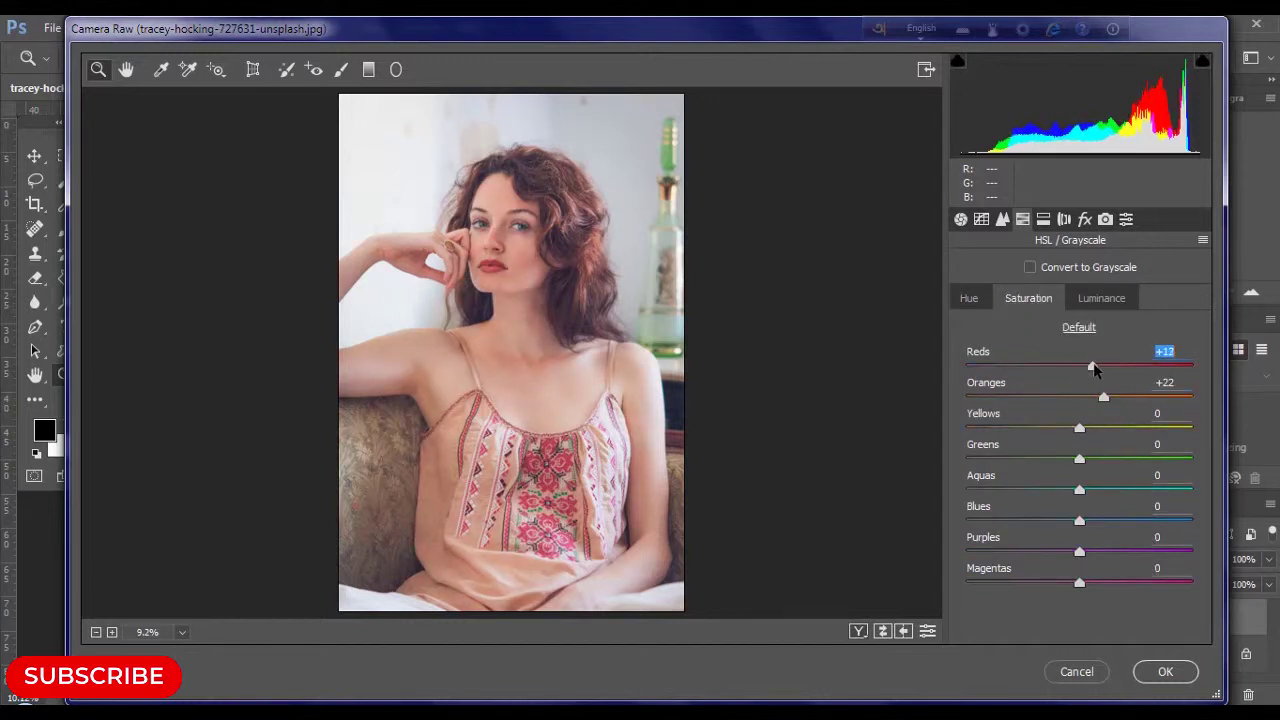
{"action": "left_click_drag", "start_coordinate": [1078, 430], "coordinate": [1042, 429]}
{"action": "double_click", "coordinate": [1103, 397]}
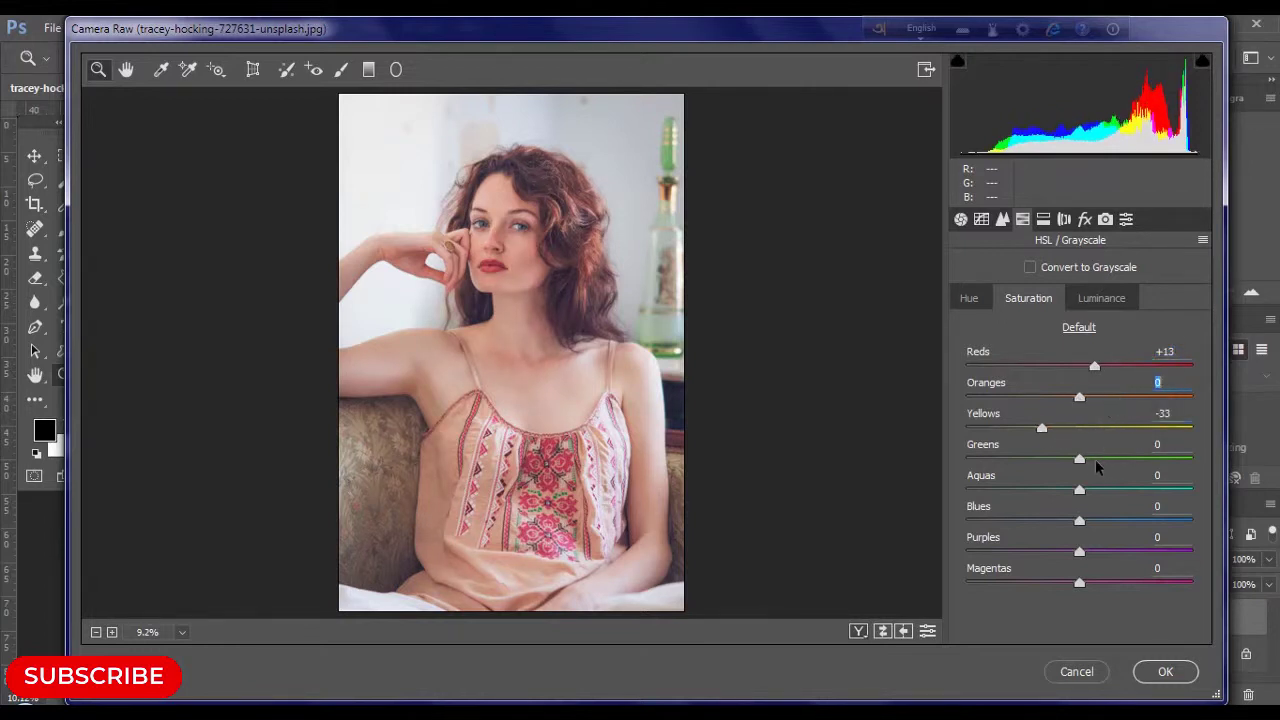
{"action": "mouse_move", "coordinate": [1079, 490]}
{"action": "left_mouse_down"}
{"action": "mouse_move", "coordinate": [1120, 490]}
{"action": "mouse_move", "coordinate": [1101, 521]}
{"action": "left_mouse_up"}
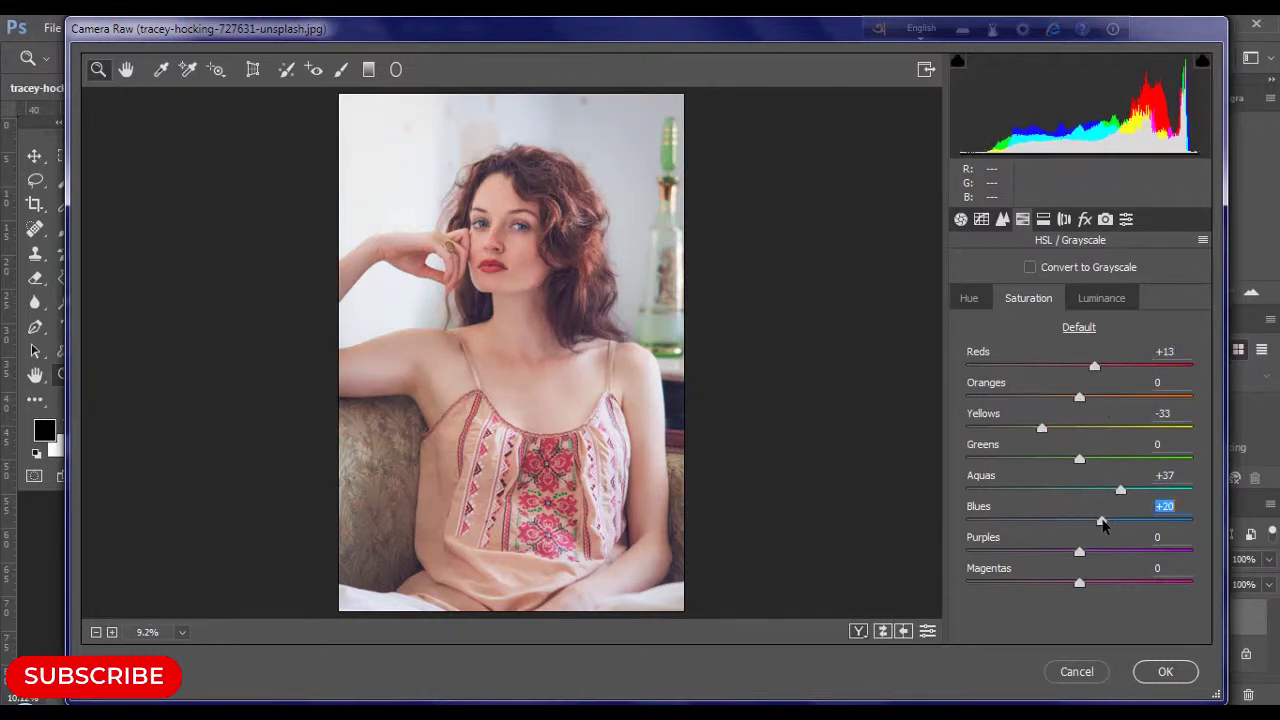
{"action": "left_click_drag", "start_coordinate": [1079, 397], "coordinate": [1102, 397]}
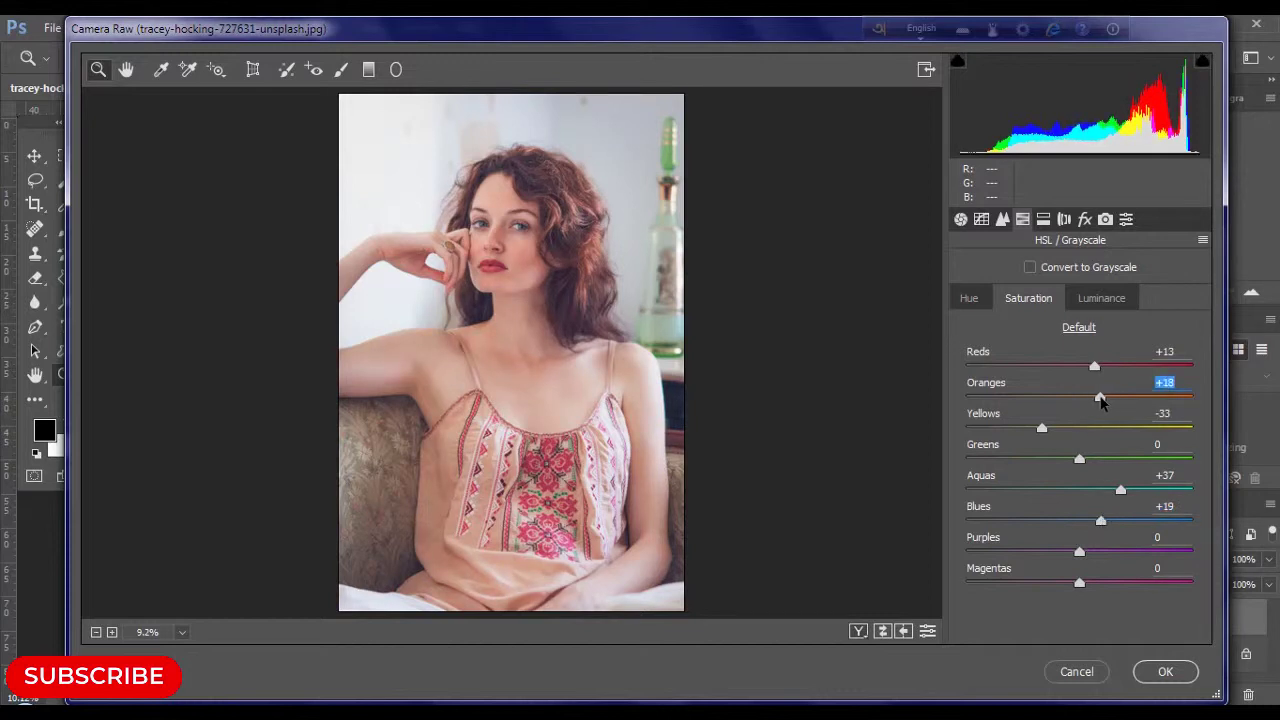
Step: Raise the HSL luminance of Oranges and other colour ranges
{"action": "left_click", "coordinate": [1105, 299]}
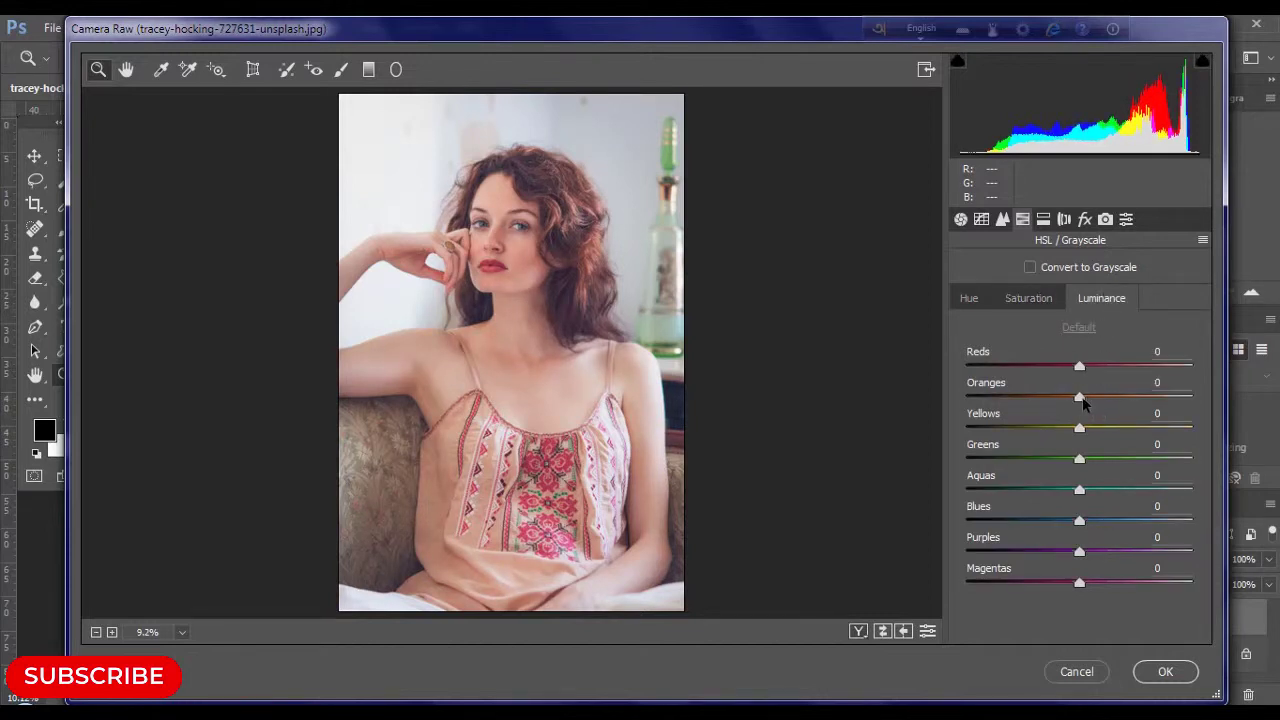
{"action": "mouse_move", "coordinate": [1079, 397]}
{"action": "left_mouse_down"}
{"action": "mouse_move", "coordinate": [1095, 405]}
{"action": "mouse_move", "coordinate": [1093, 370]}
{"action": "left_mouse_up"}
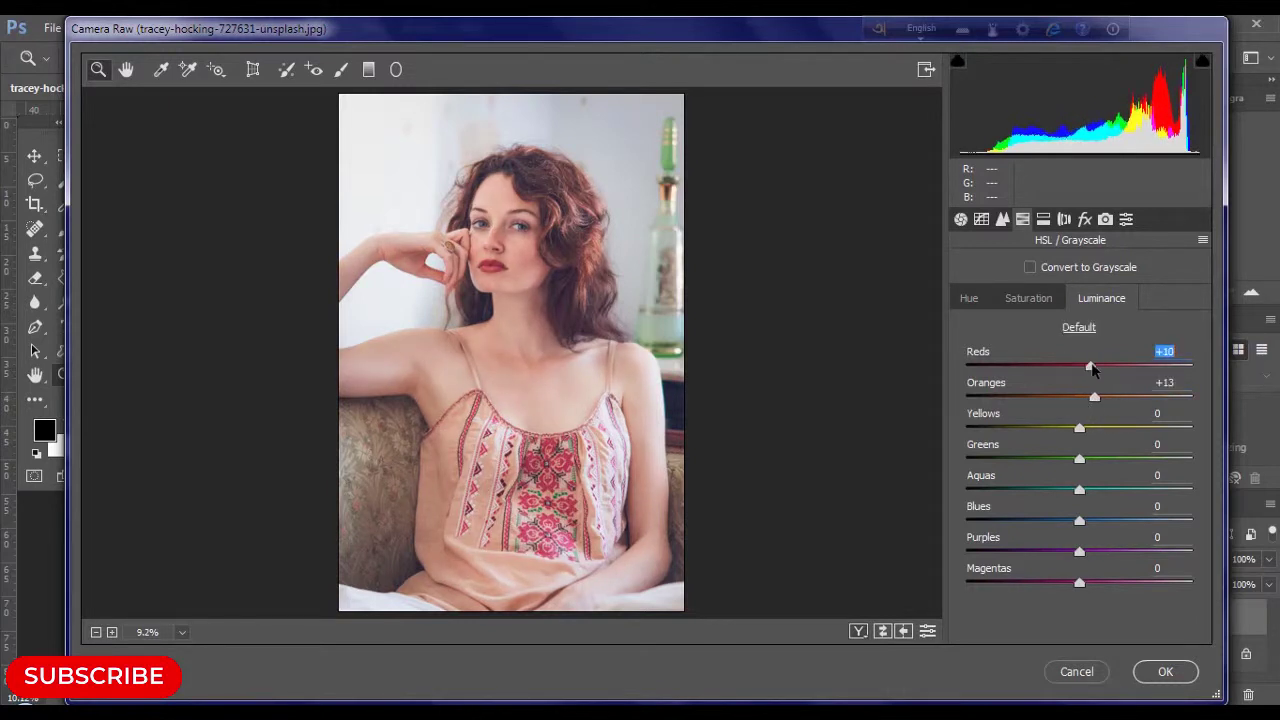
{"action": "mouse_move", "coordinate": [1079, 490]}
{"action": "left_mouse_down"}
{"action": "mouse_move", "coordinate": [1063, 490]}
{"action": "mouse_move", "coordinate": [1094, 521]}
{"action": "left_mouse_up"}
Step: Set Camera Calibration primaries: Red +18/+8, Green +37/+16, Blue -14/+12 (hue/saturation)
{"action": "left_click", "coordinate": [1105, 219]}
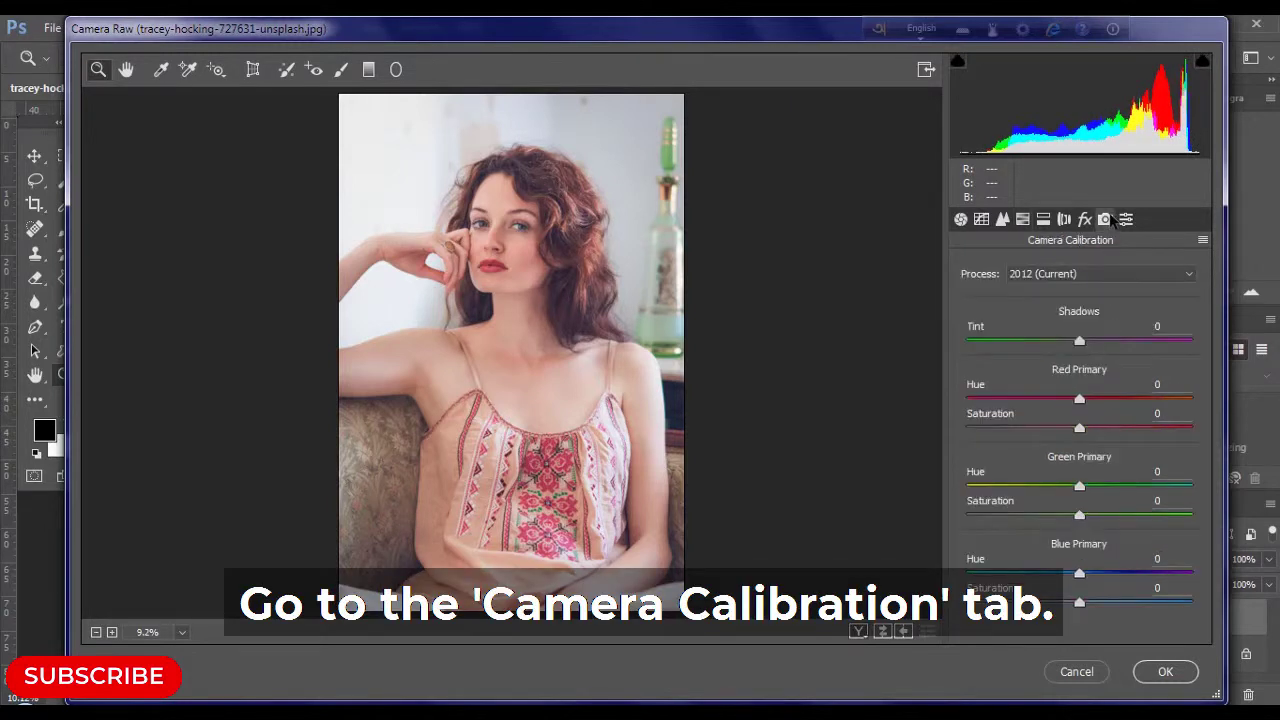
{"action": "mouse_move", "coordinate": [1079, 573]}
{"action": "left_mouse_down"}
{"action": "mouse_move", "coordinate": [1063, 580]}
{"action": "mouse_move", "coordinate": [1094, 603]}
{"action": "left_mouse_up"}
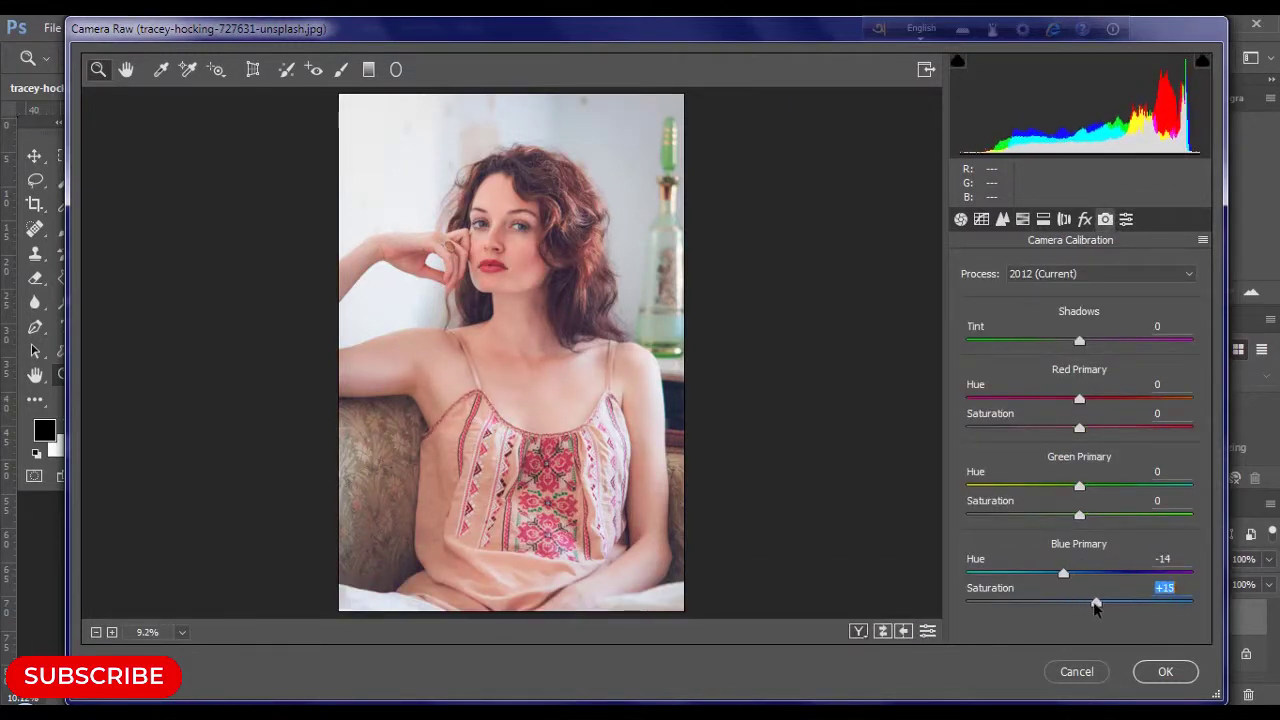
{"action": "mouse_move", "coordinate": [1079, 486]}
{"action": "left_mouse_down"}
{"action": "mouse_move", "coordinate": [1120, 486]}
{"action": "mouse_move", "coordinate": [1097, 514]}
{"action": "left_mouse_up"}
{"action": "mouse_move", "coordinate": [1079, 399]}
{"action": "left_mouse_down"}
{"action": "mouse_move", "coordinate": [1104, 399]}
{"action": "mouse_move", "coordinate": [1066, 399]}
{"action": "mouse_move", "coordinate": [1115, 399]}
{"action": "mouse_move", "coordinate": [1088, 428]}
{"action": "left_mouse_up"}
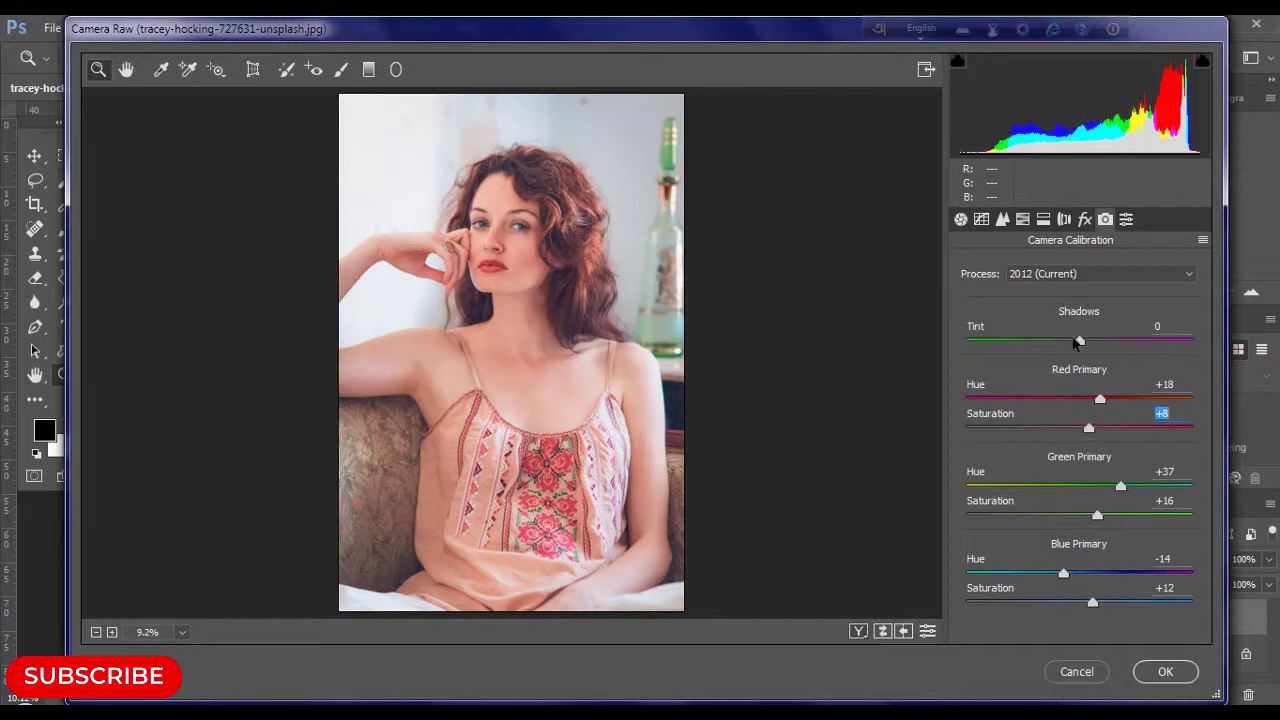
Step: Inspect the portrait at 100% and set Luminance noise reduction to 10
{"action": "left_click", "coordinate": [1002, 219]}
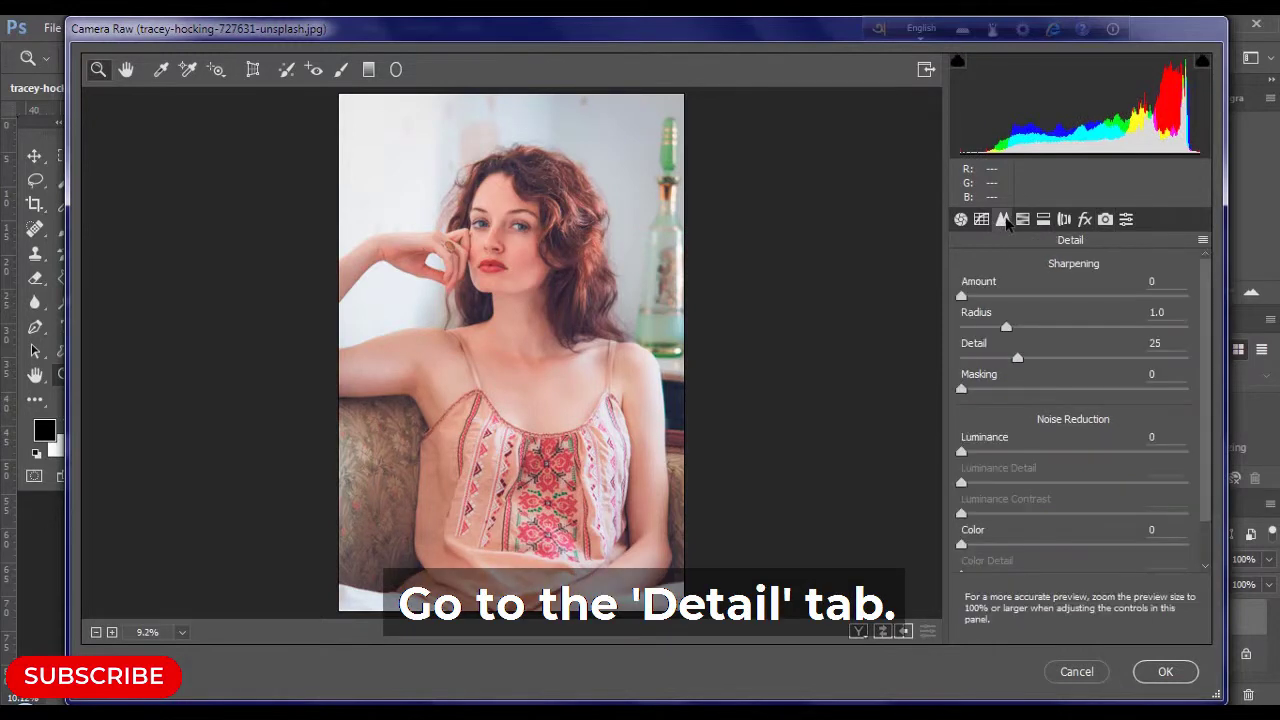
{"action": "left_click", "coordinate": [1151, 437]}
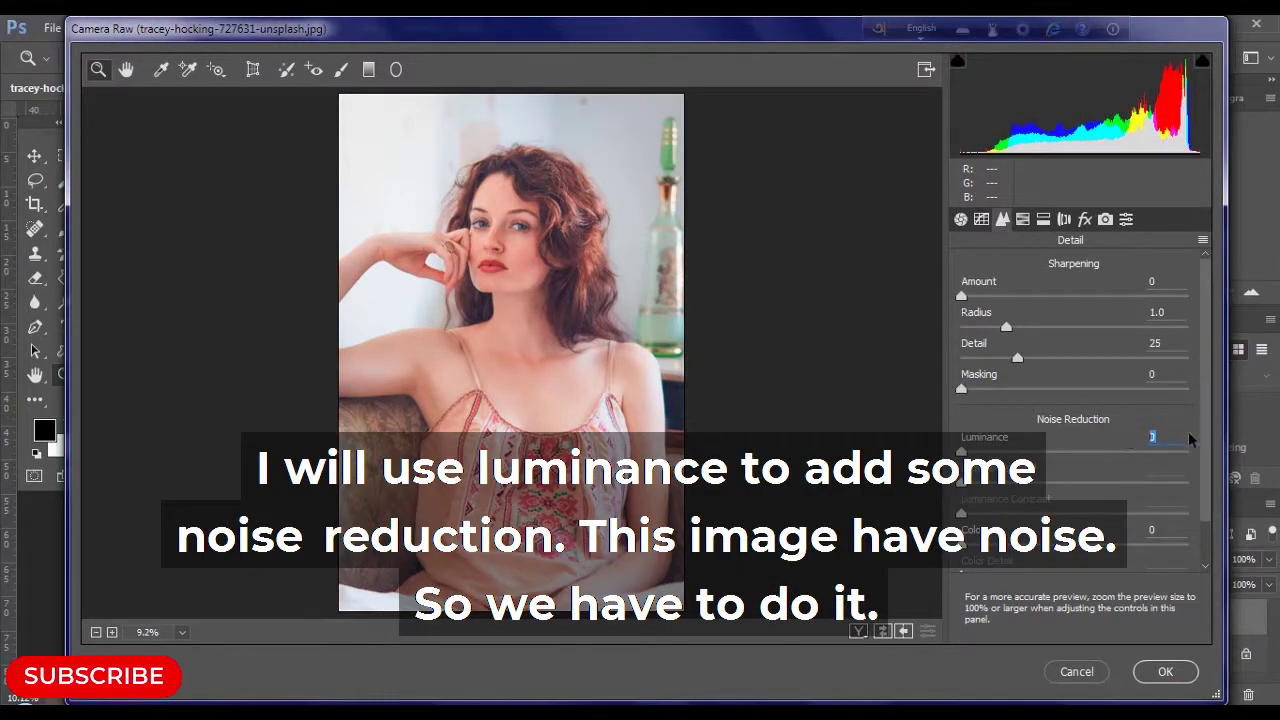
{"action": "left_click", "coordinate": [586, 300]}
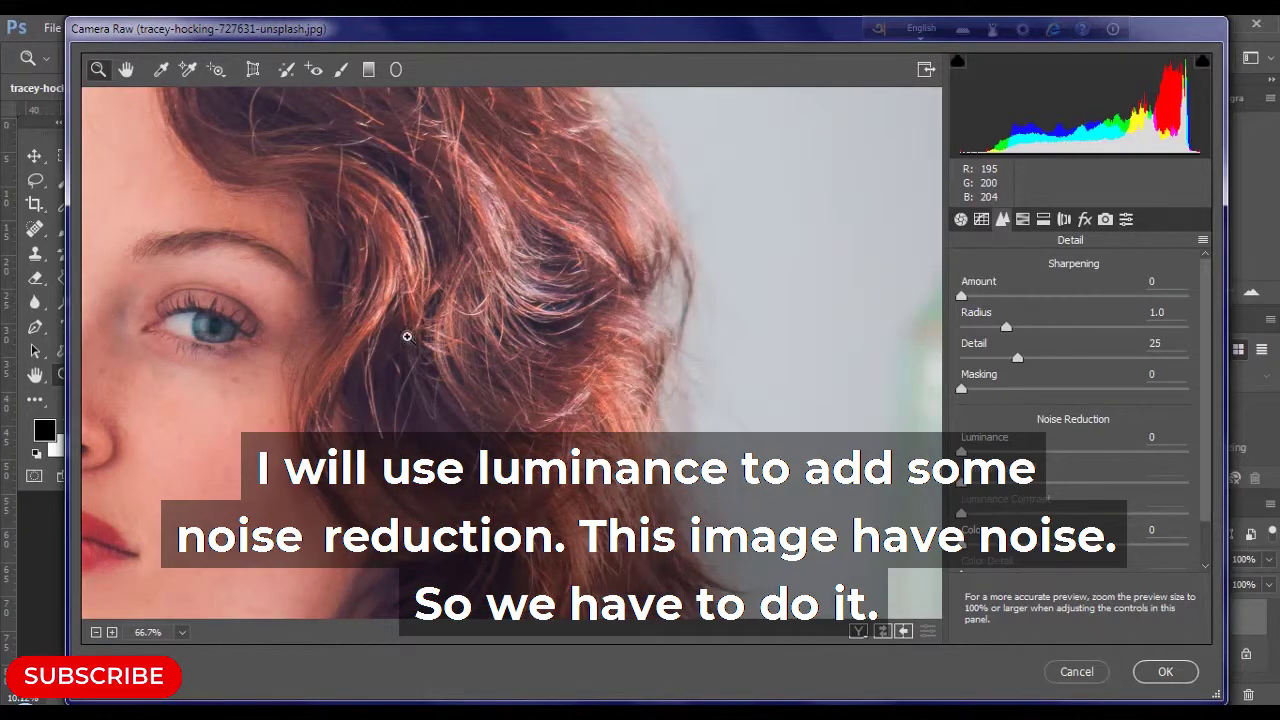
{"action": "left_click_drag", "start_coordinate": [409, 334], "coordinate": [911, 358]}
{"action": "key", "text": "ctrl+0"}
{"action": "left_click", "coordinate": [1151, 437]}
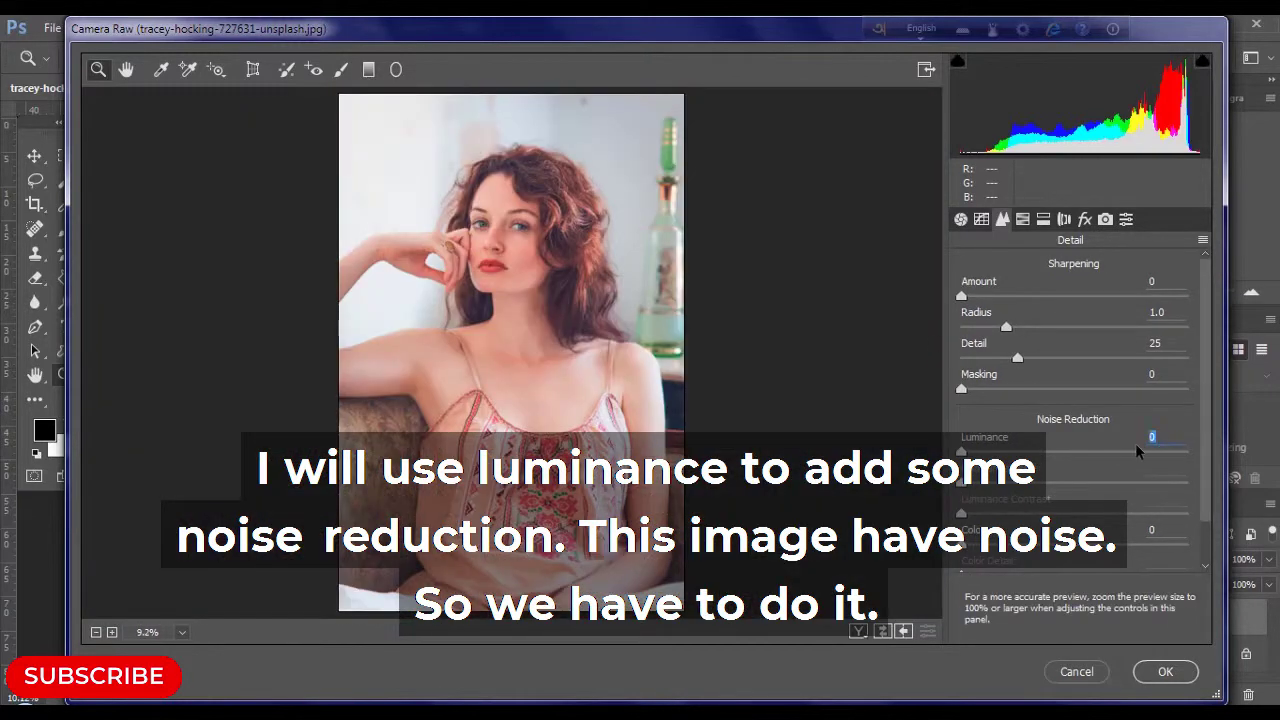
{"action": "type", "text": "10"}
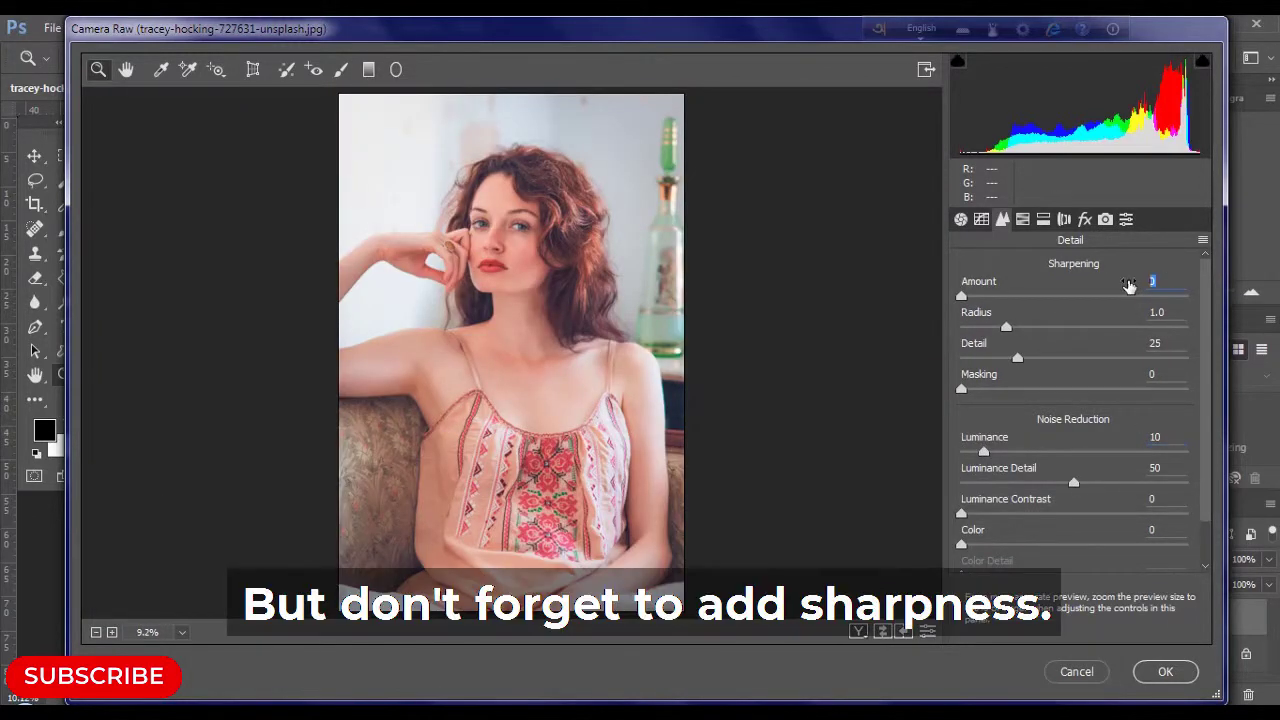
Step: Set sharpening Amount to 6 and apply the Camera Raw filter to Layer 1
{"action": "left_click", "coordinate": [1151, 281]}
{"action": "type", "text": "5"}
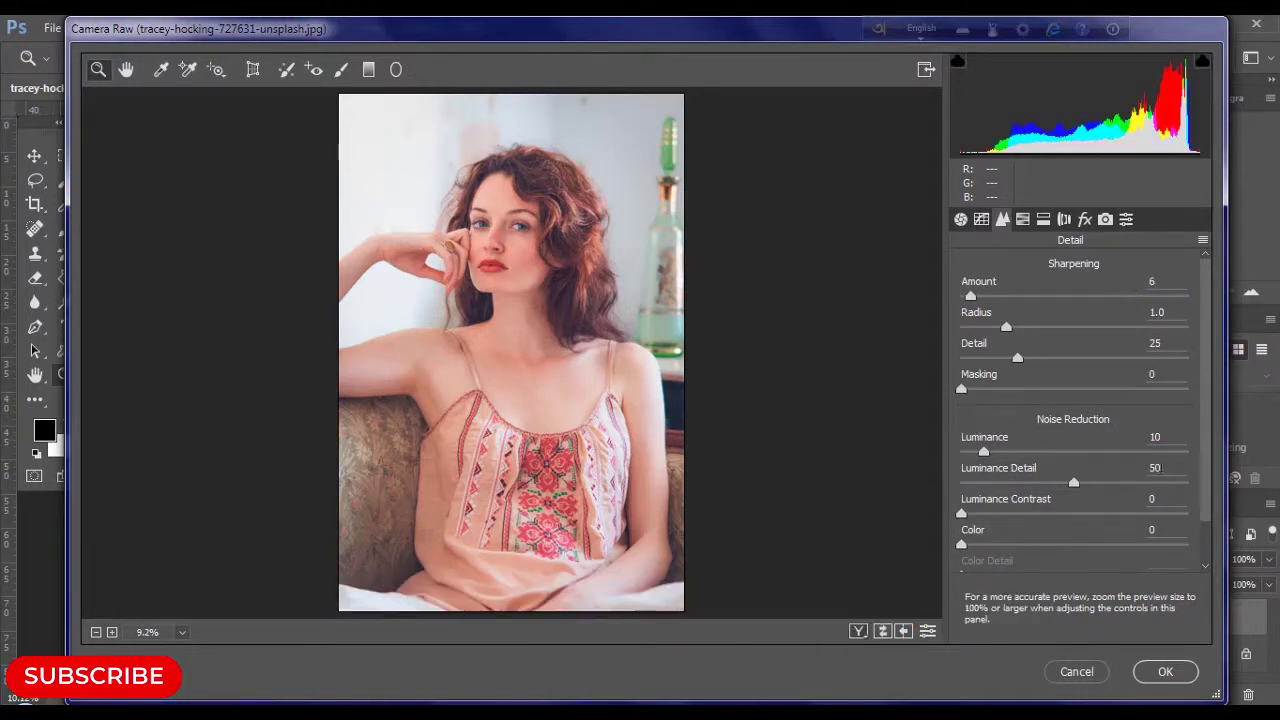
{"action": "left_click", "coordinate": [1170, 678]}
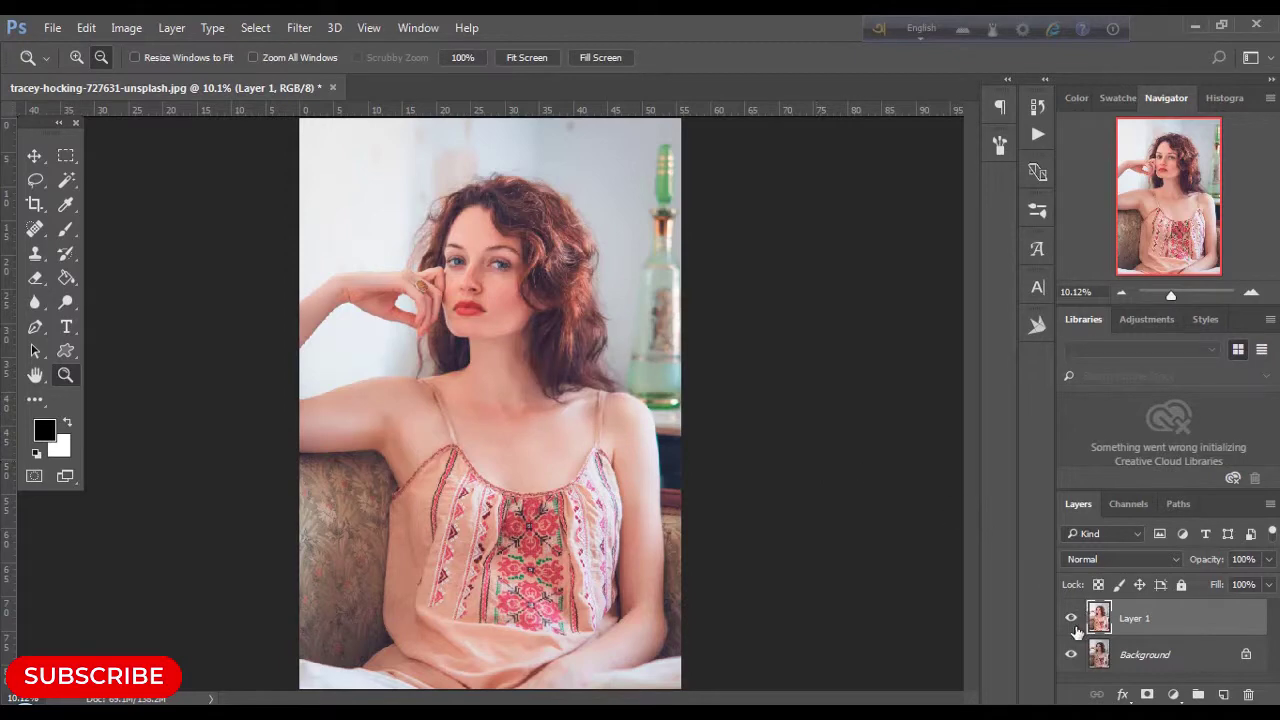
Step: Compare Layer 1 against the original, then add a Gradient Map adjustment layer
{"action": "left_click", "coordinate": [1071, 620]}
{"action": "left_click", "coordinate": [1071, 620]}
{"action": "left_click", "coordinate": [1173, 694]}
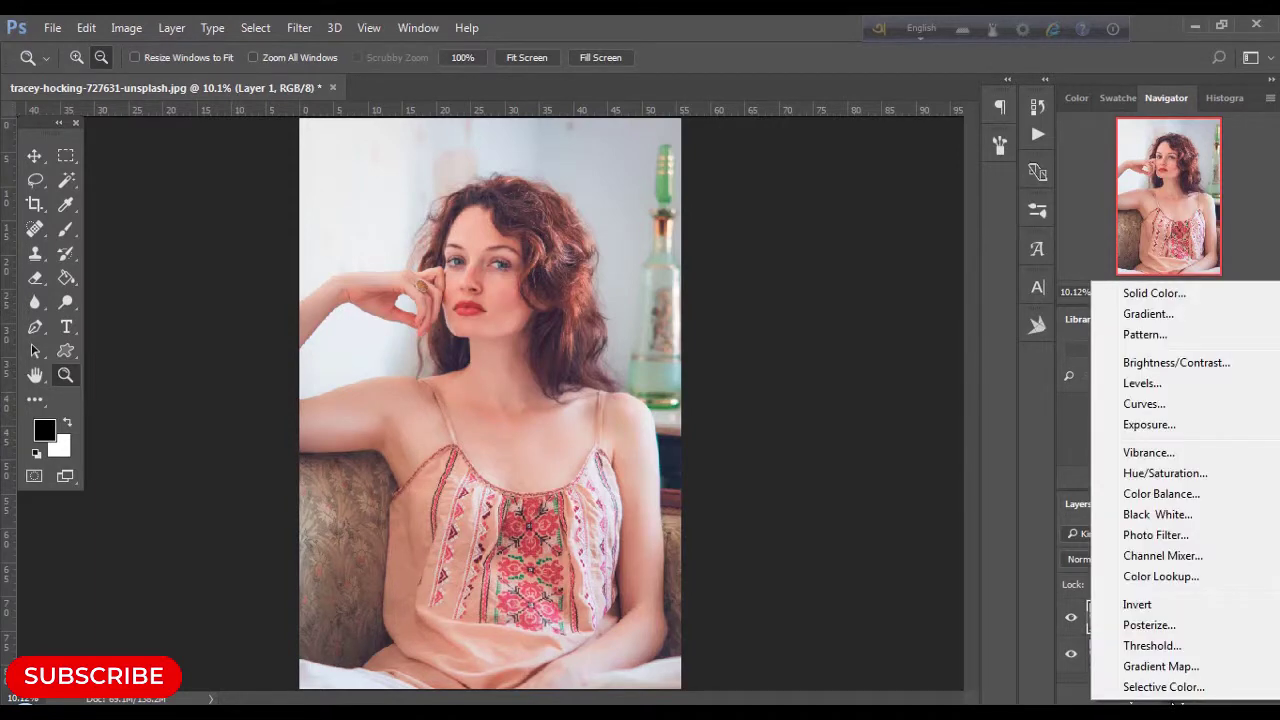
{"action": "left_click", "coordinate": [1160, 666]}
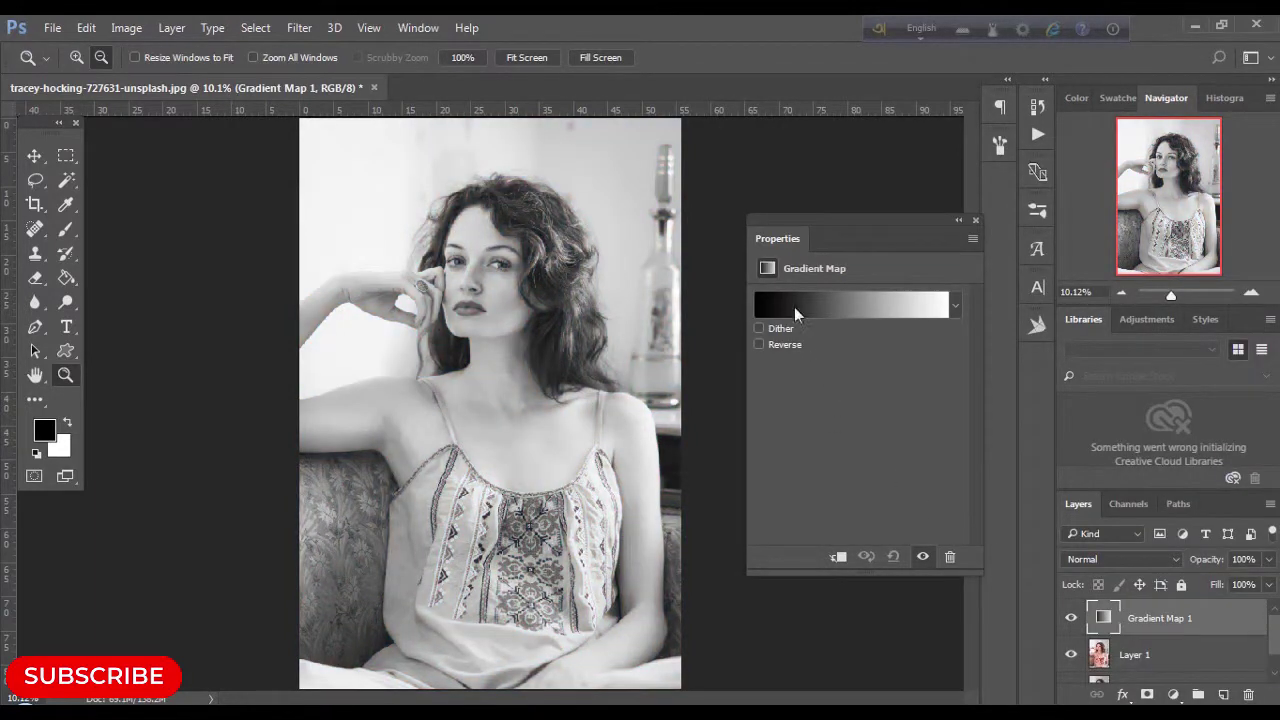
Step: Use the Violet, Orange gradient with its dark stop changed to blue 133c79
{"action": "left_click", "coordinate": [793, 305]}
{"action": "left_click", "coordinate": [941, 190]}
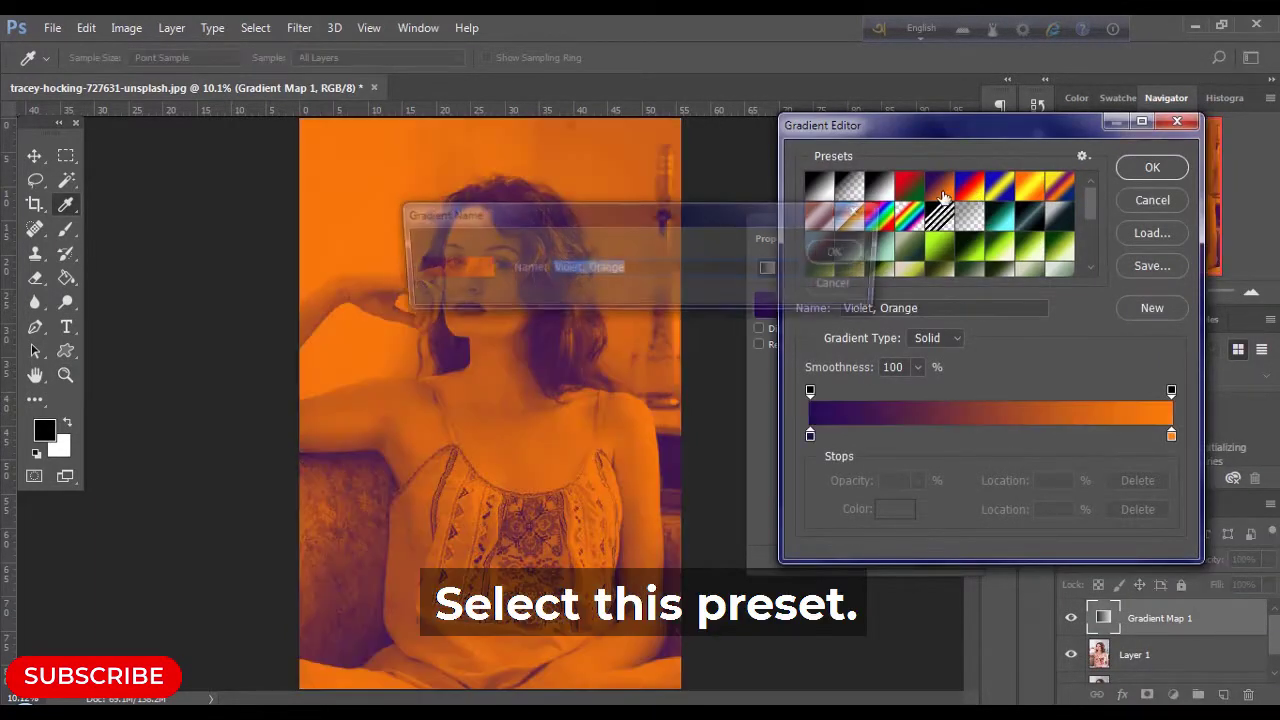
{"action": "left_click", "coordinate": [844, 253]}
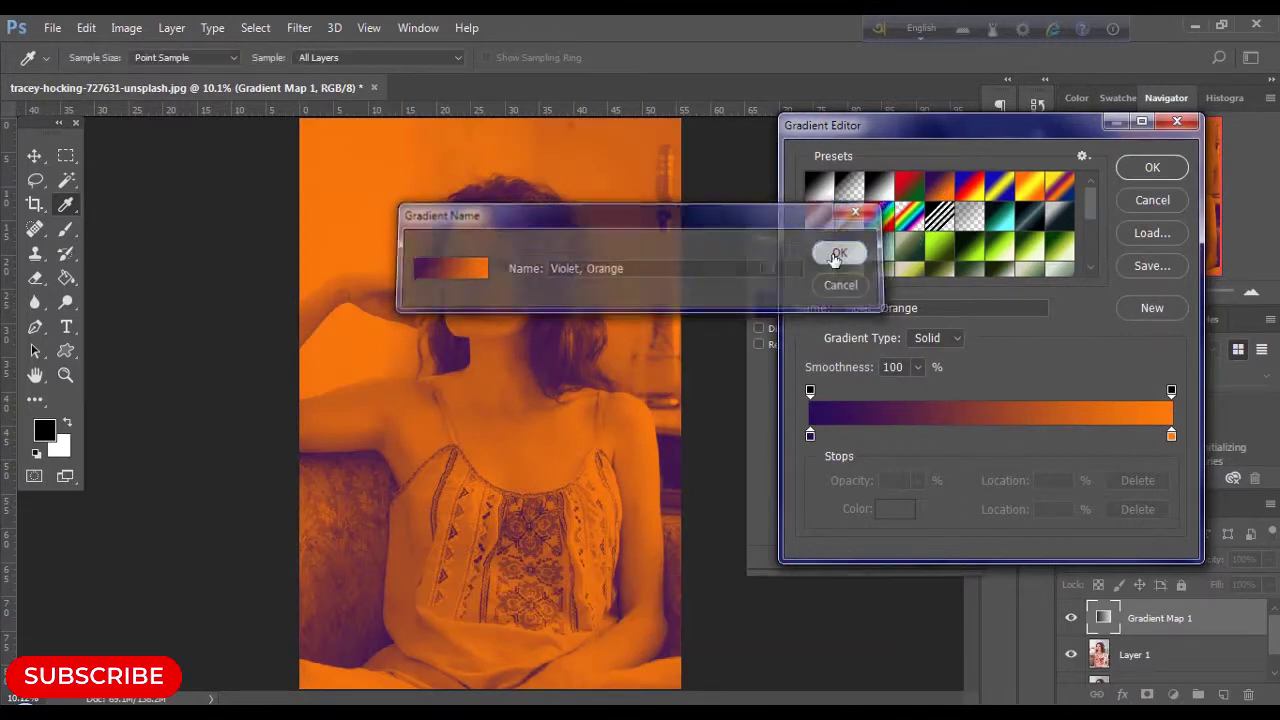
{"action": "left_click", "coordinate": [811, 437]}
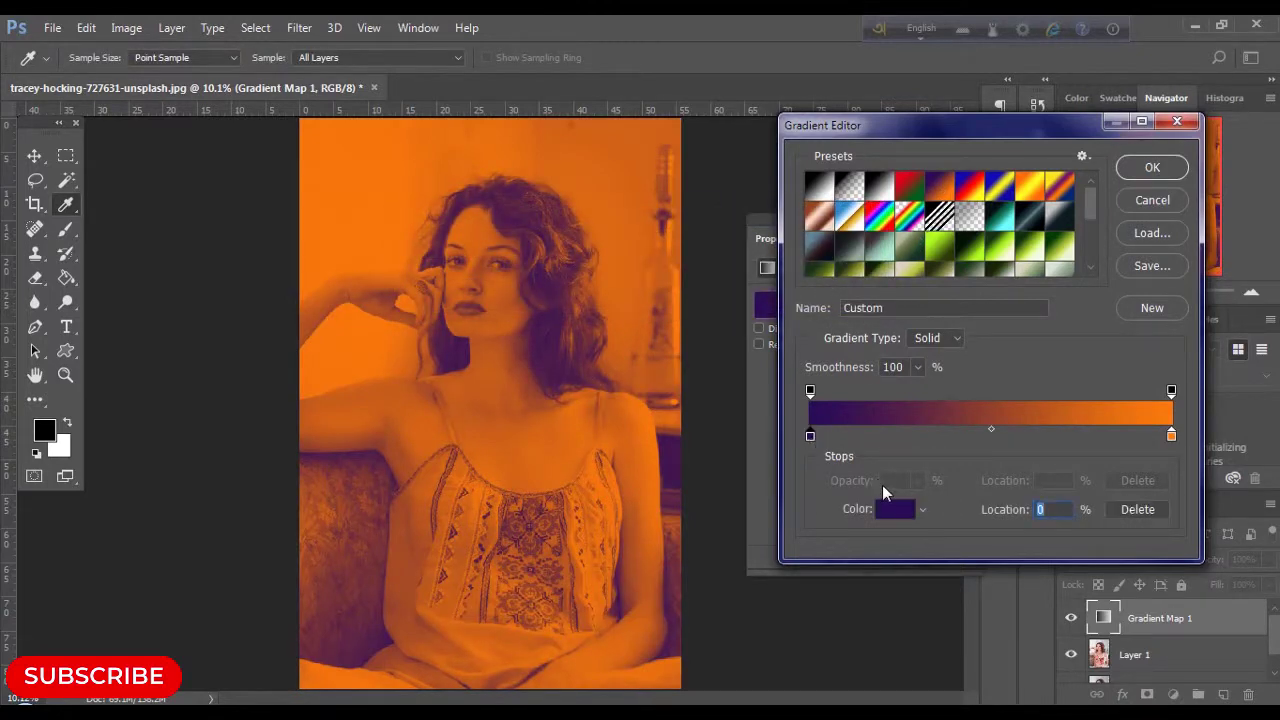
{"action": "left_click", "coordinate": [893, 510]}
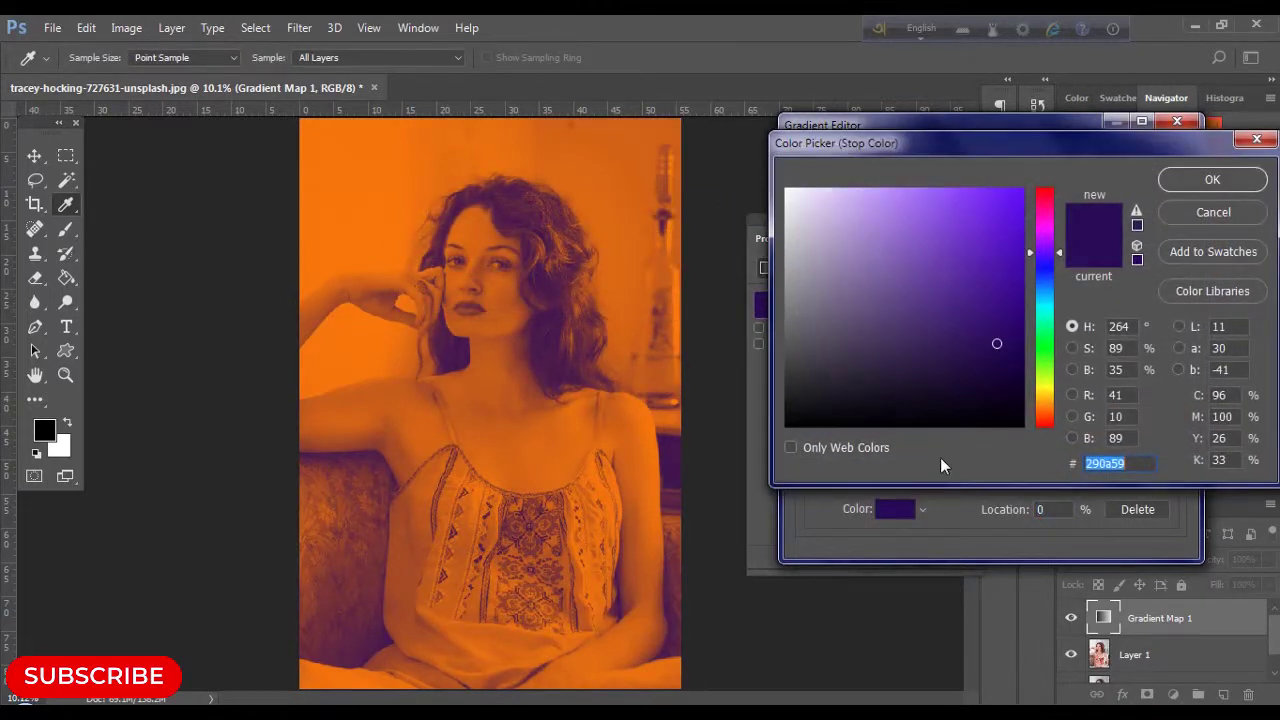
{"action": "left_click", "coordinate": [1047, 286]}
{"action": "left_click_drag", "start_coordinate": [998, 338], "coordinate": [986, 313]}
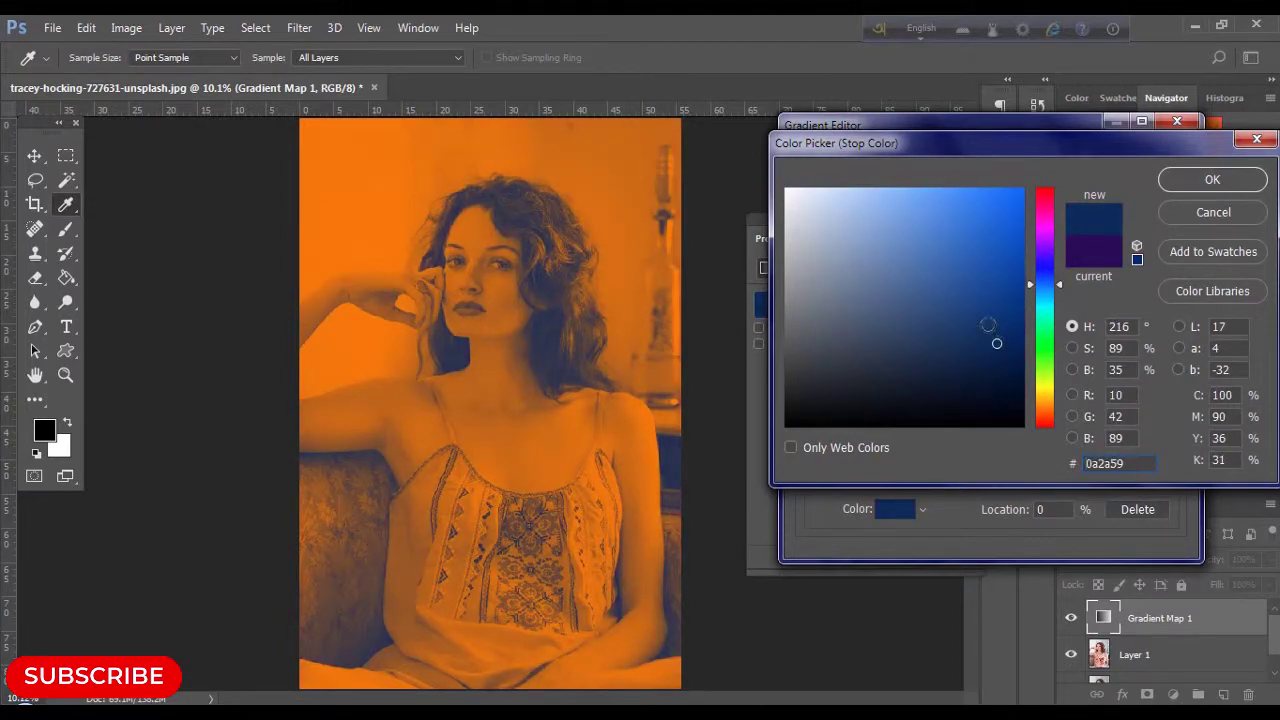
{"action": "left_click", "coordinate": [1213, 181]}
{"action": "left_click", "coordinate": [1153, 174]}
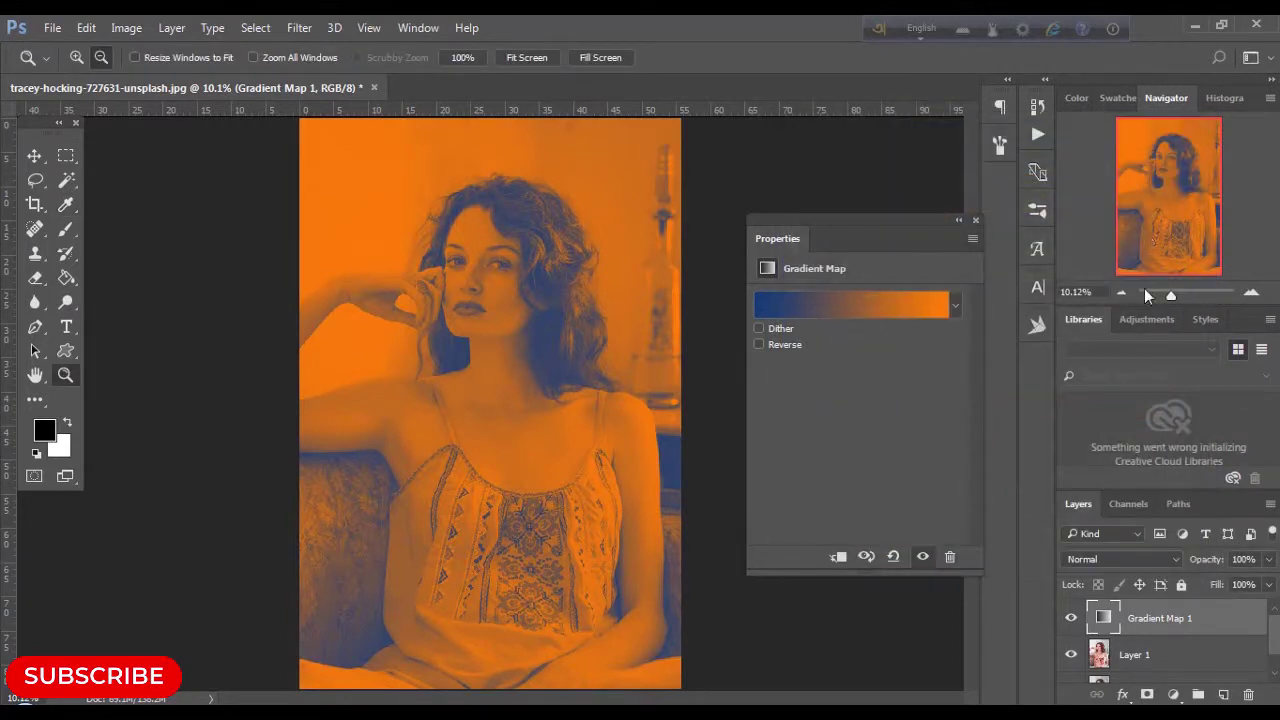
{"action": "left_click", "coordinate": [976, 219]}
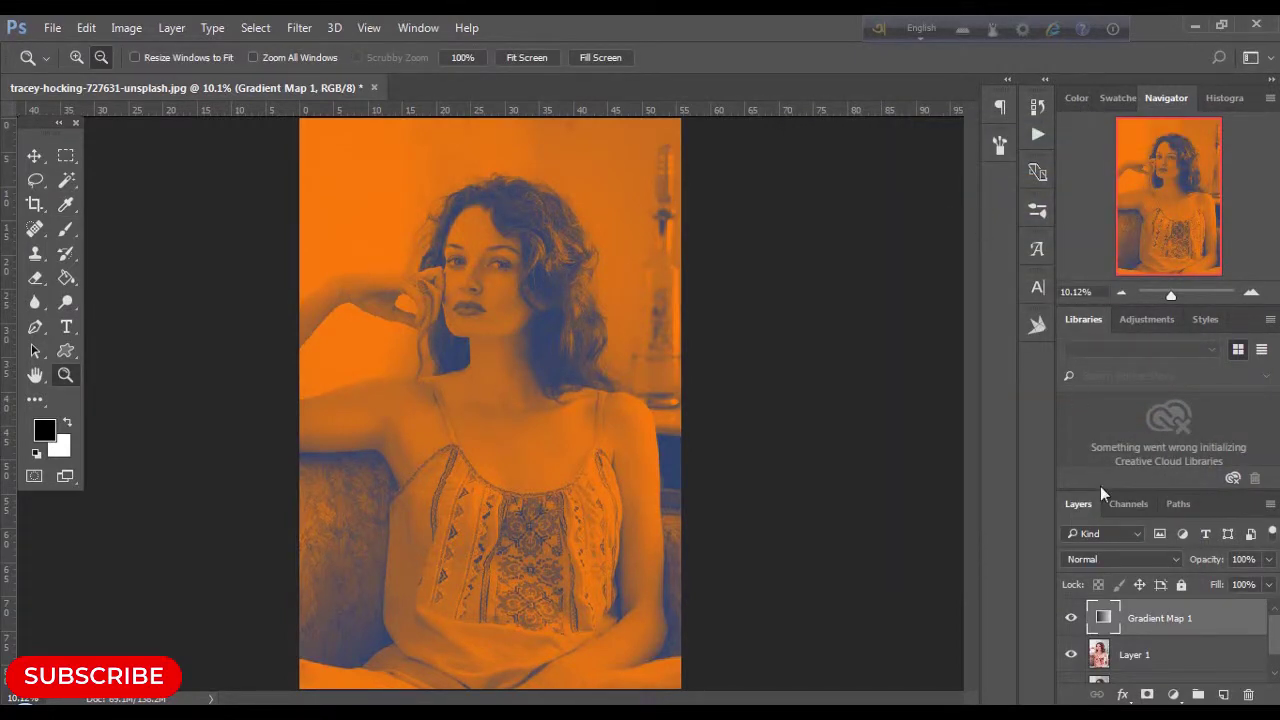
{"action": "left_click", "coordinate": [1101, 561]}
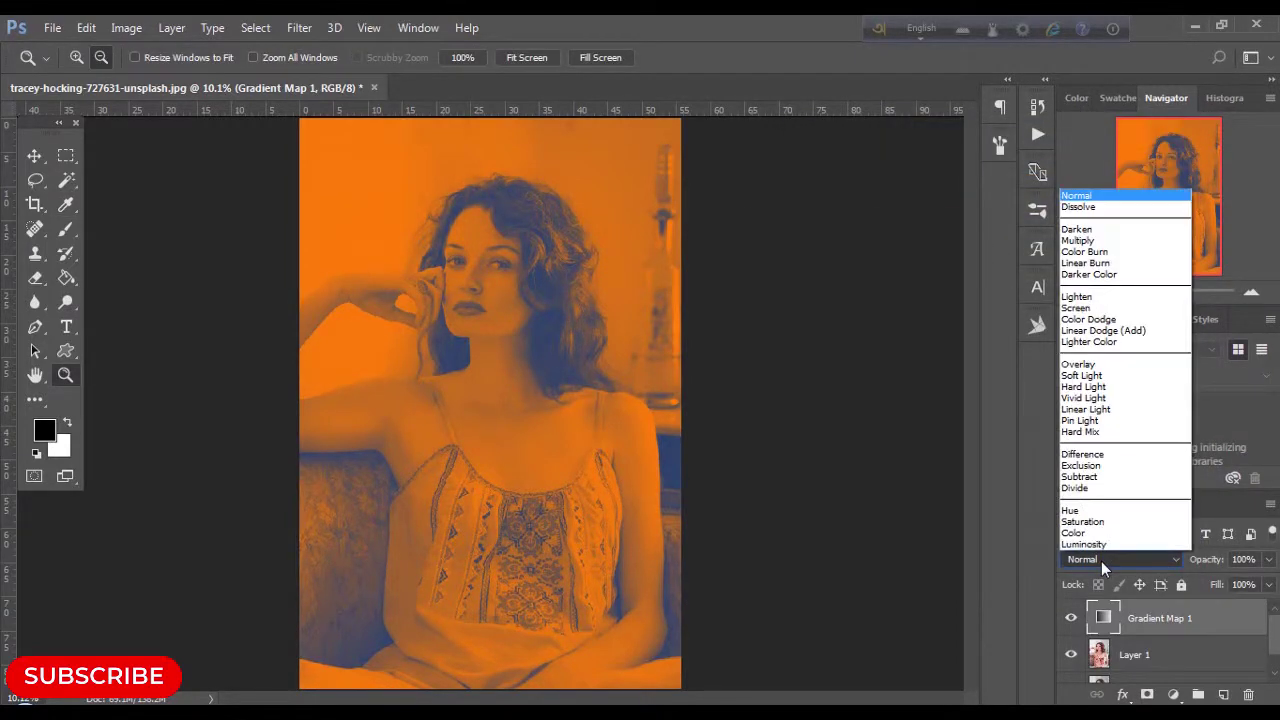
Step: Blend Gradient Map 1 as Soft Light at 15% opacity after briefly trying Lighten
{"action": "left_click", "coordinate": [1104, 375]}
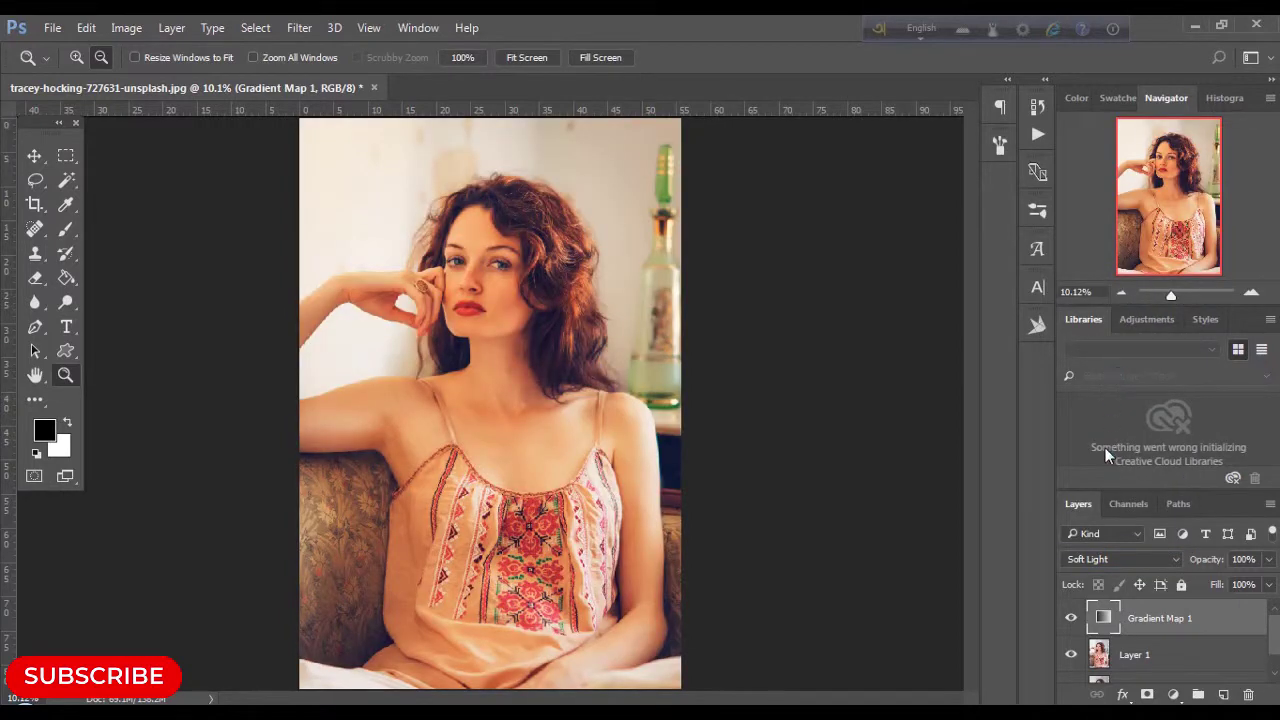
{"action": "left_click", "coordinate": [1100, 562]}
{"action": "left_click", "coordinate": [1110, 298]}
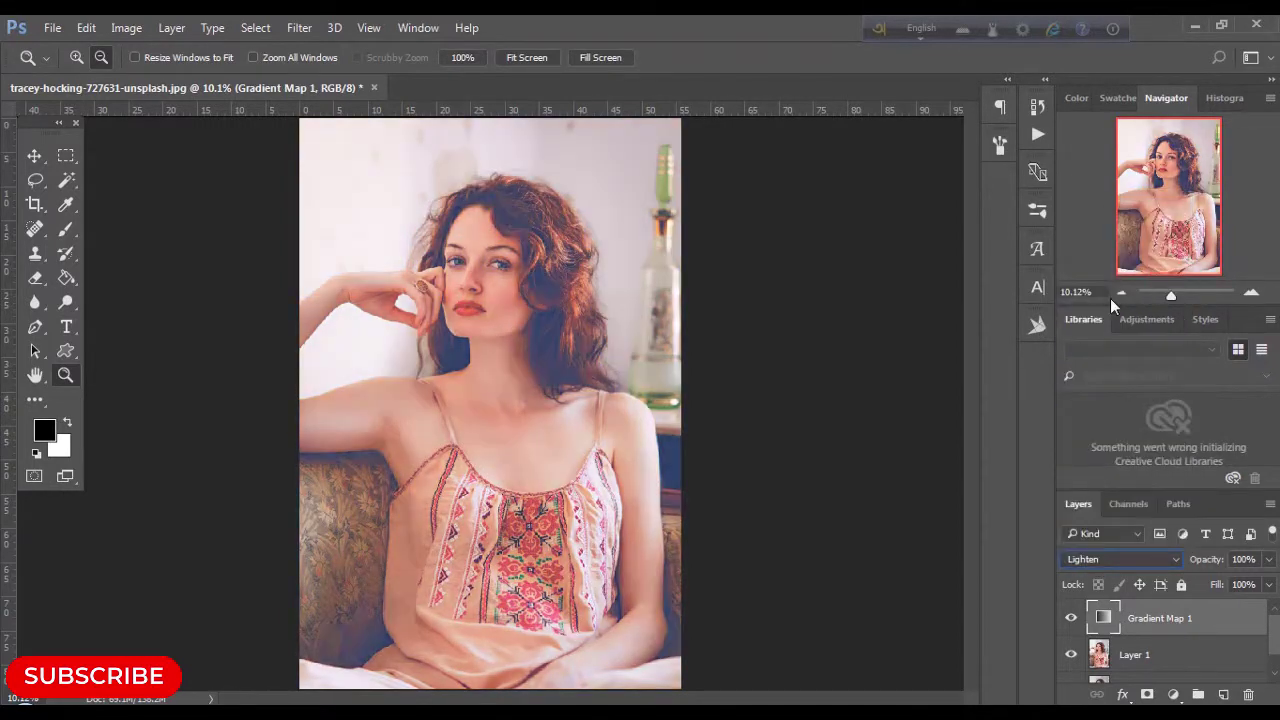
{"action": "left_click", "coordinate": [1136, 559]}
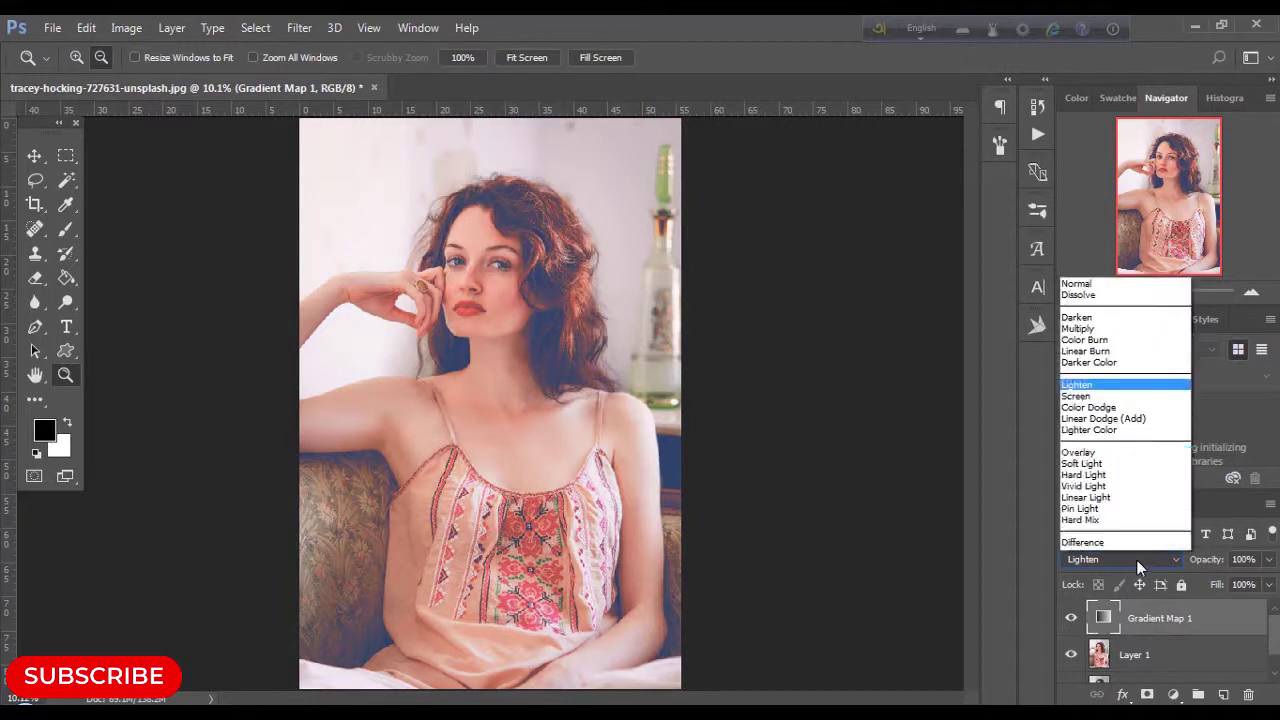
{"action": "left_click", "coordinate": [1121, 374]}
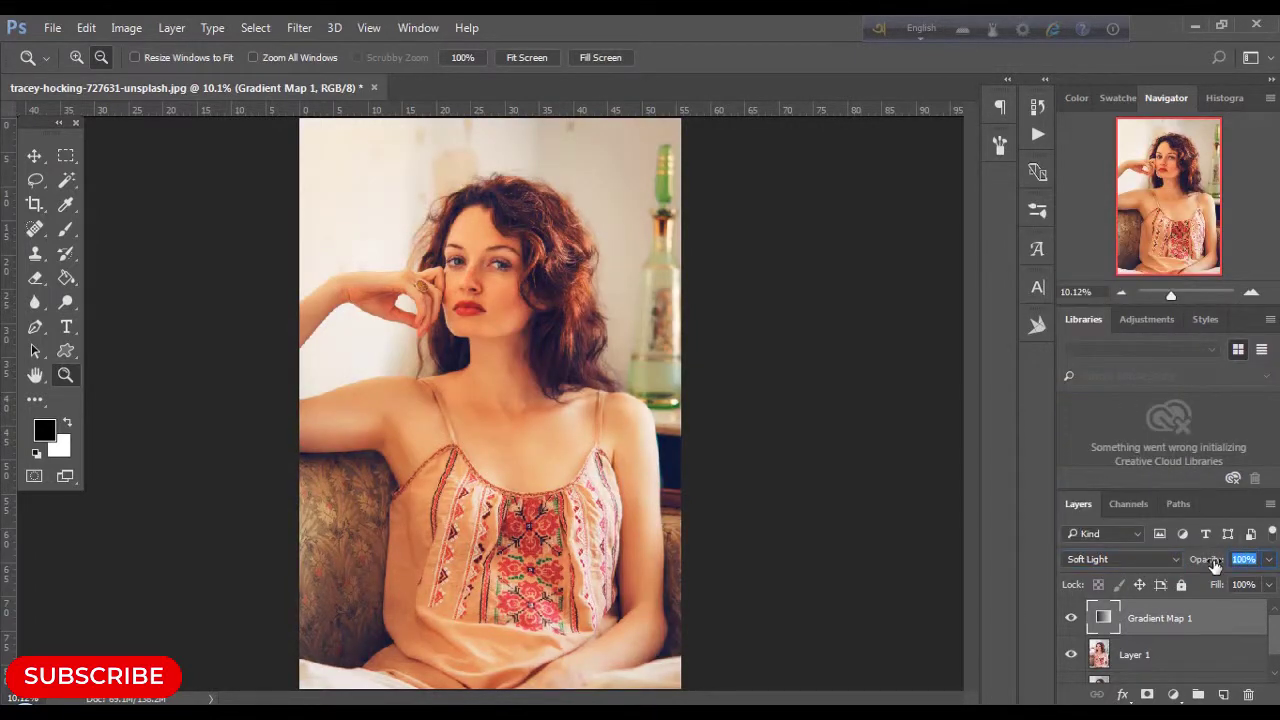
{"action": "key", "text": "BackSpace"}
{"action": "type", "text": "25"}
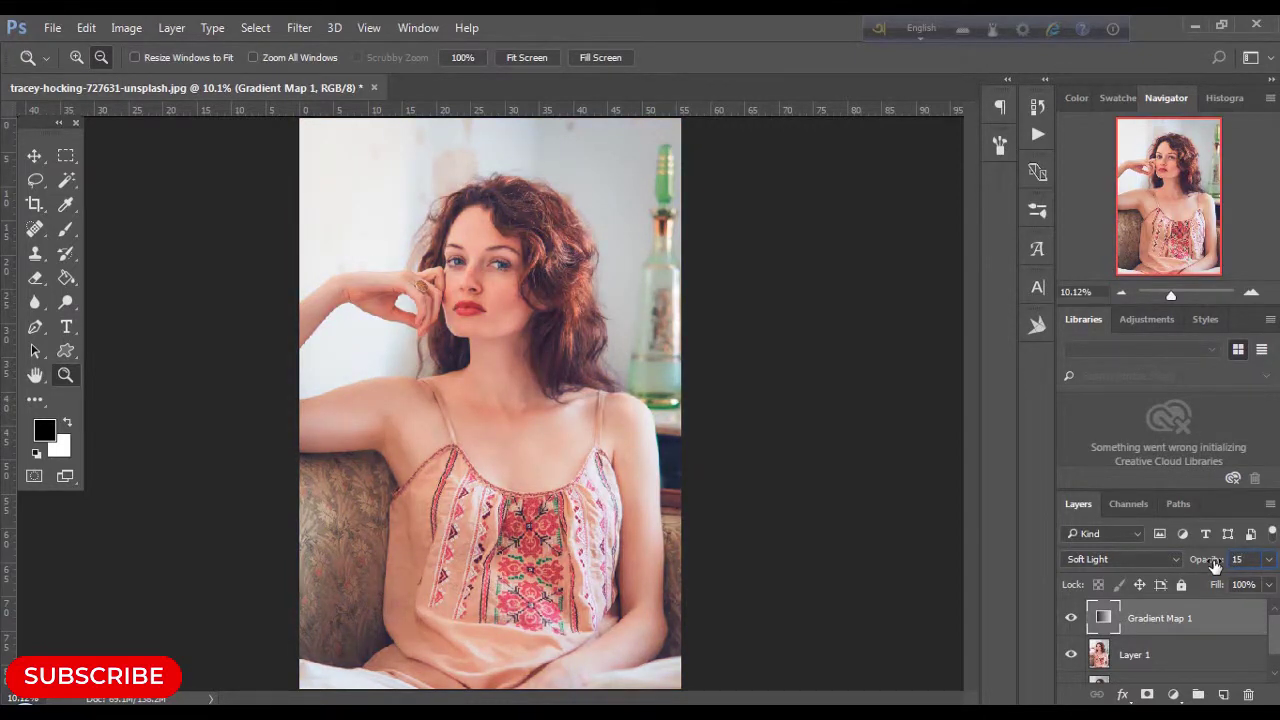
{"action": "left_click", "coordinate": [1155, 653]}
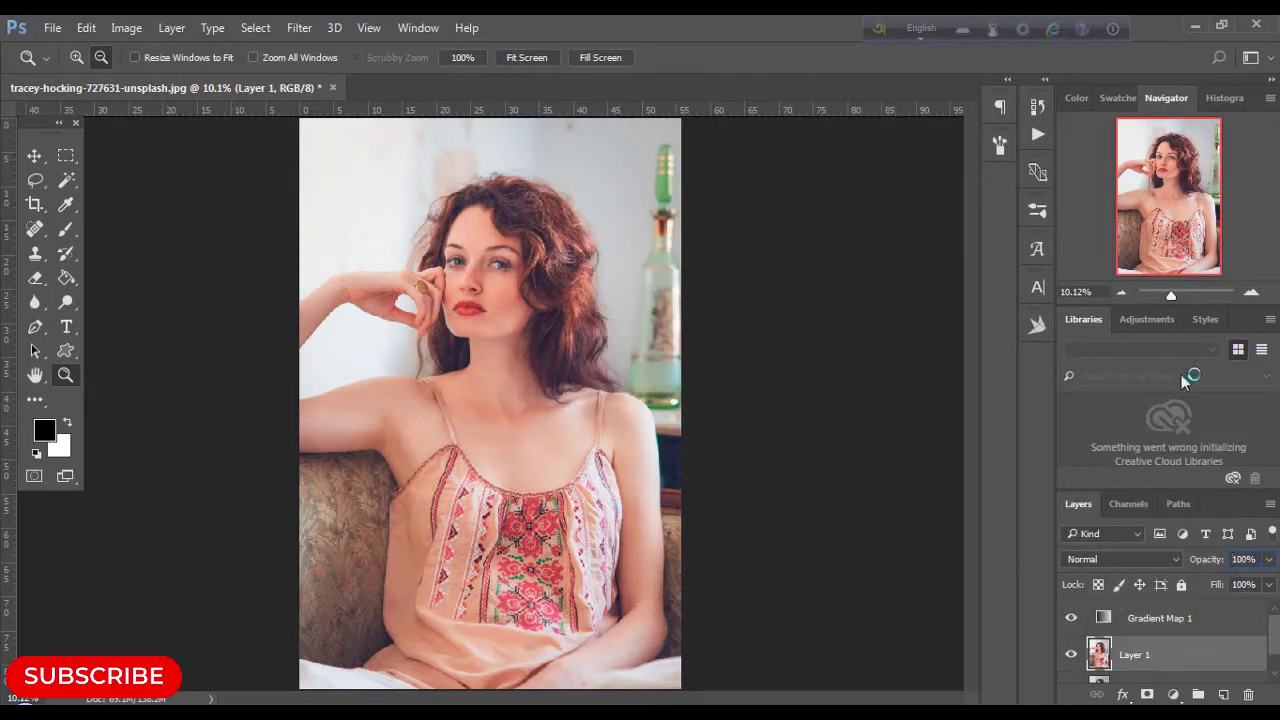
Step: Zoom in and add Gradient Map 2 above Layer 1 using the Violet, Orange preset
{"action": "left_click", "coordinate": [1250, 293]}
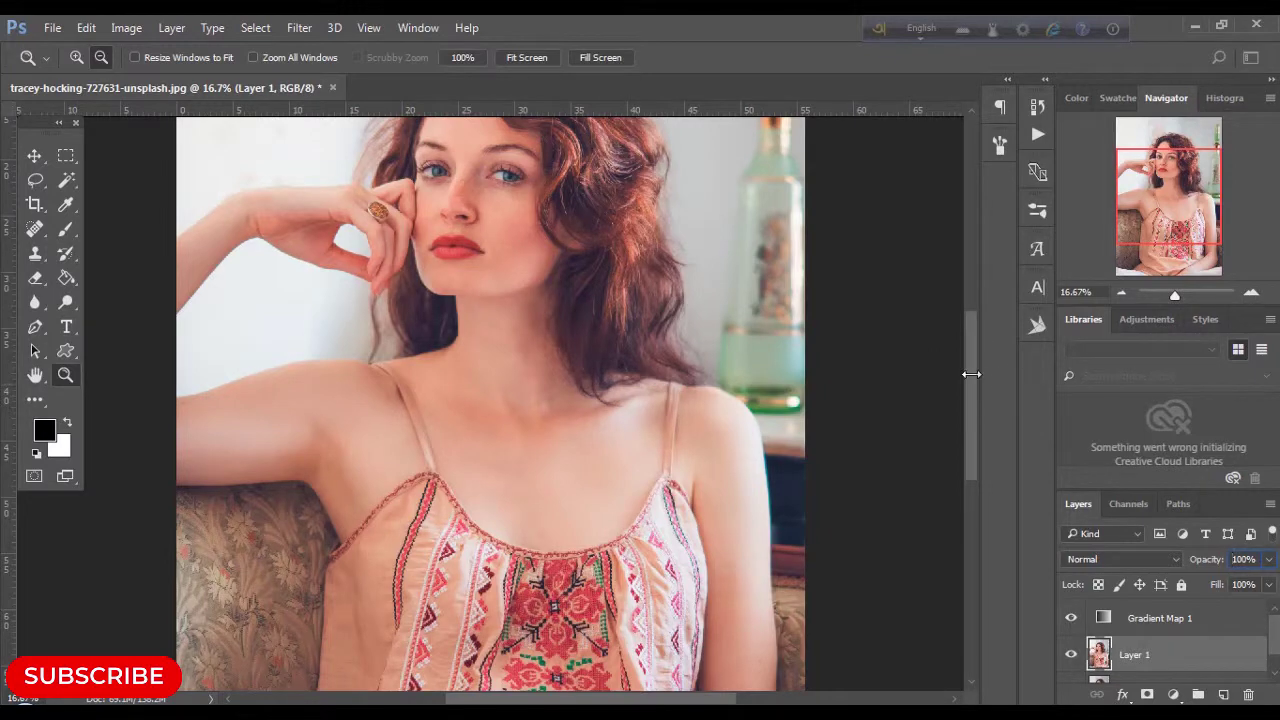
{"action": "left_click_drag", "start_coordinate": [971, 374], "coordinate": [978, 308]}
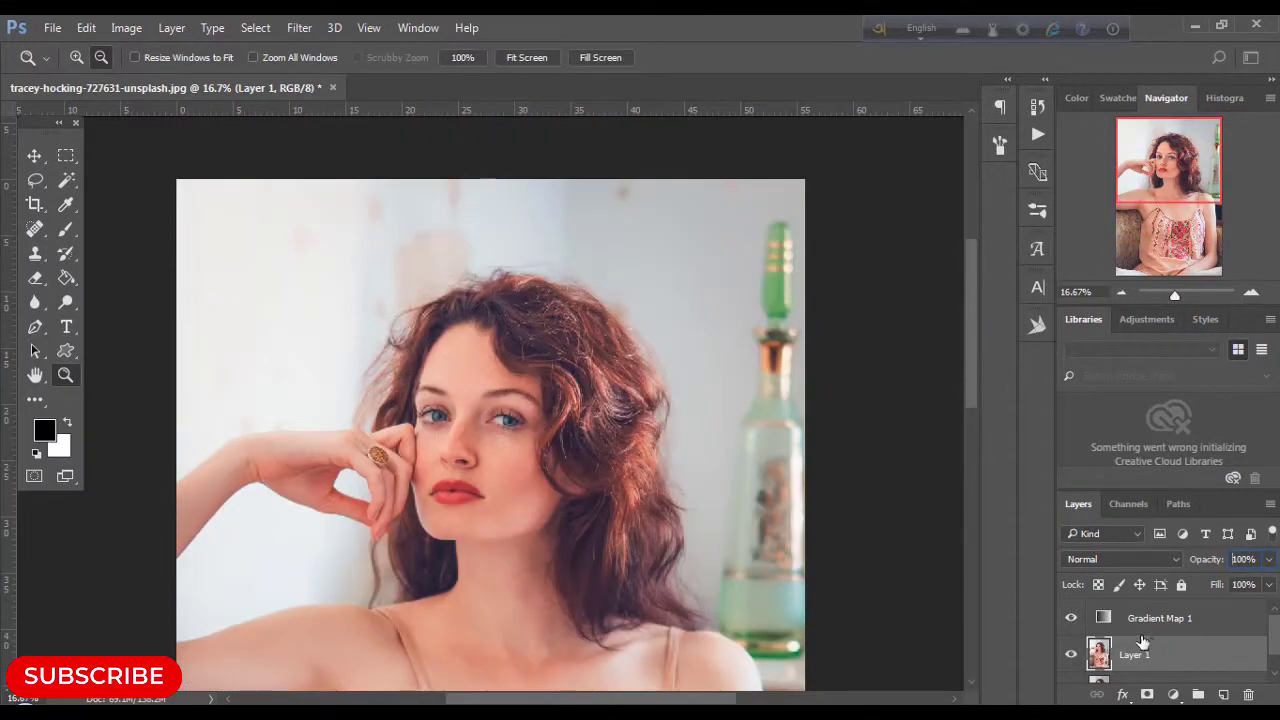
{"action": "left_click", "coordinate": [1155, 559]}
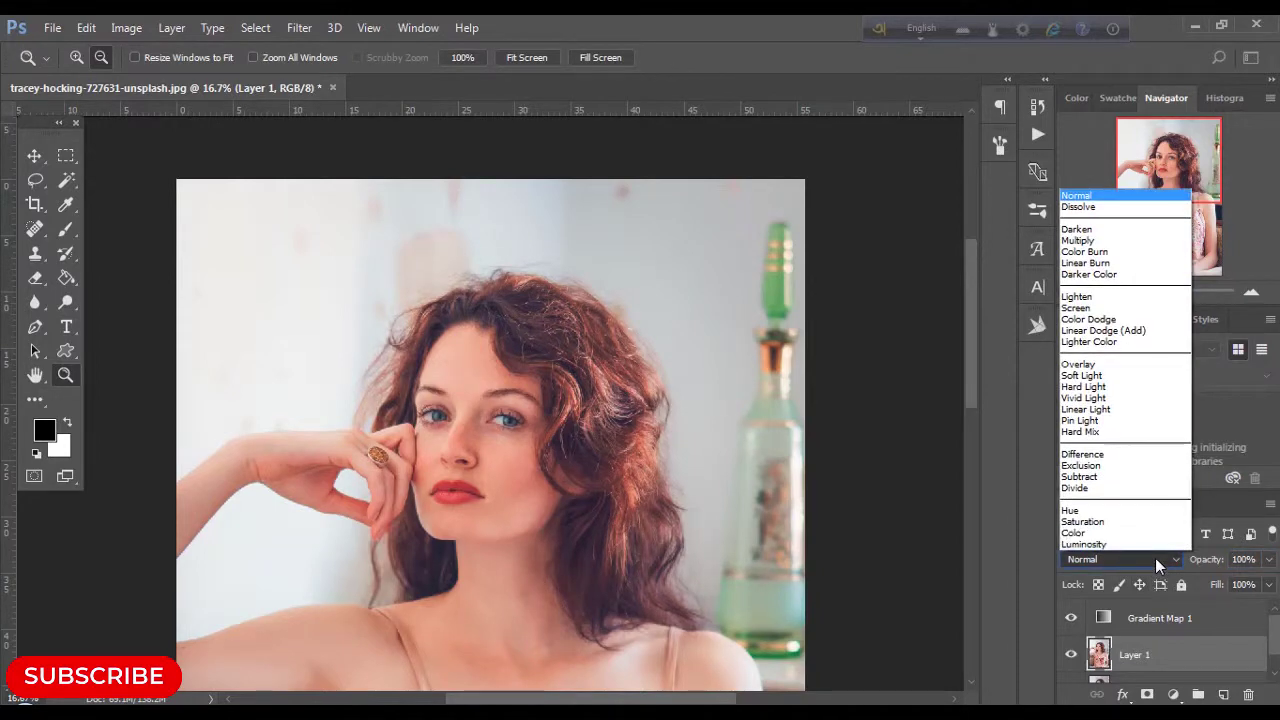
{"action": "left_click", "coordinate": [1174, 694]}
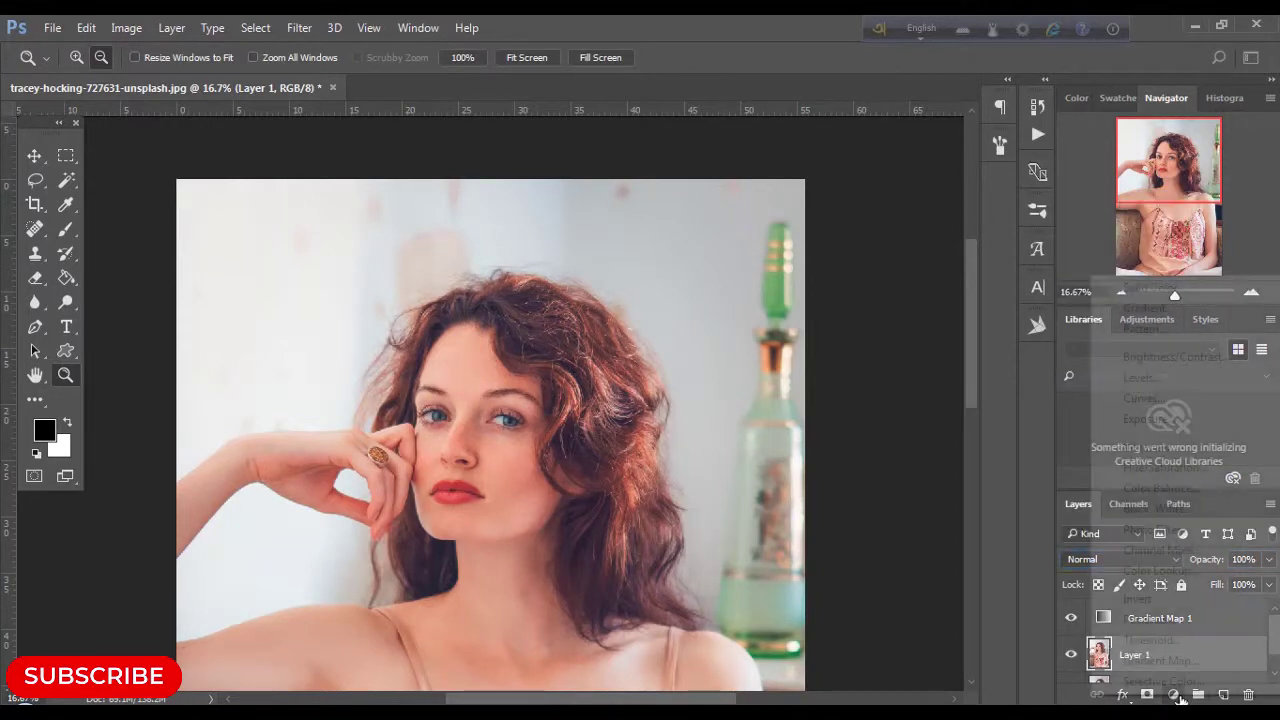
{"action": "left_click", "coordinate": [1182, 660]}
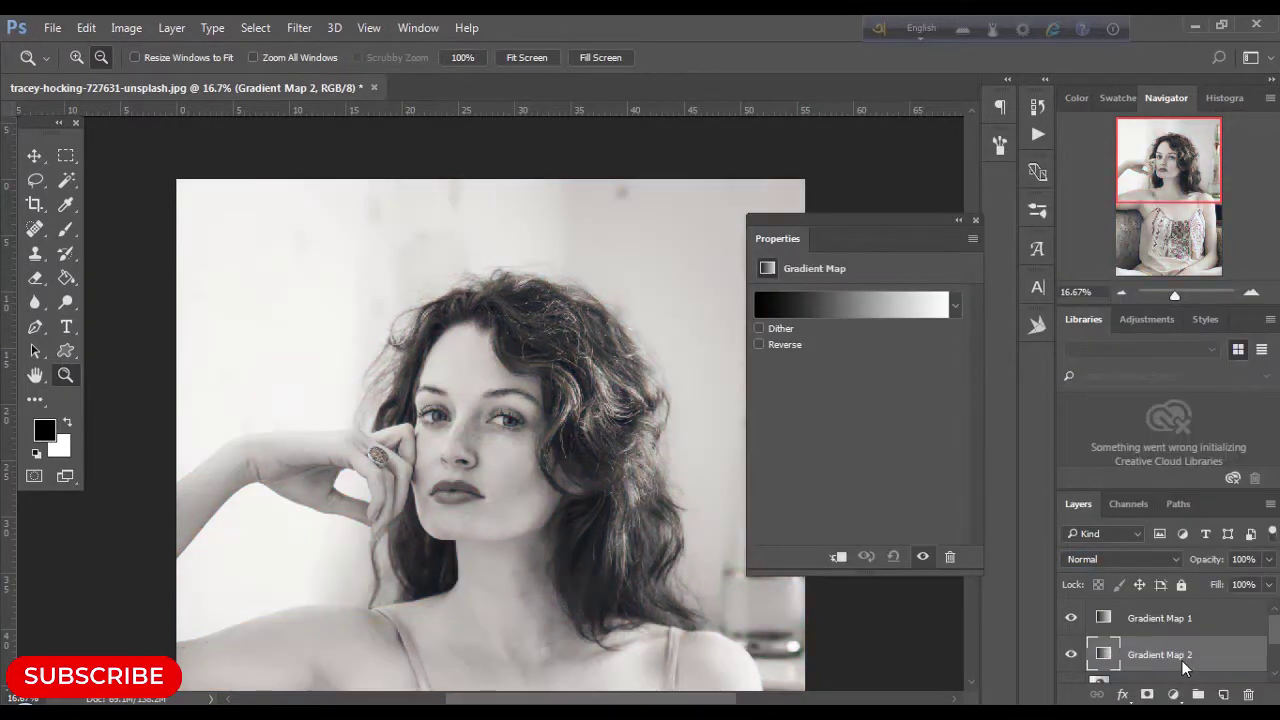
{"action": "left_click", "coordinate": [797, 302]}
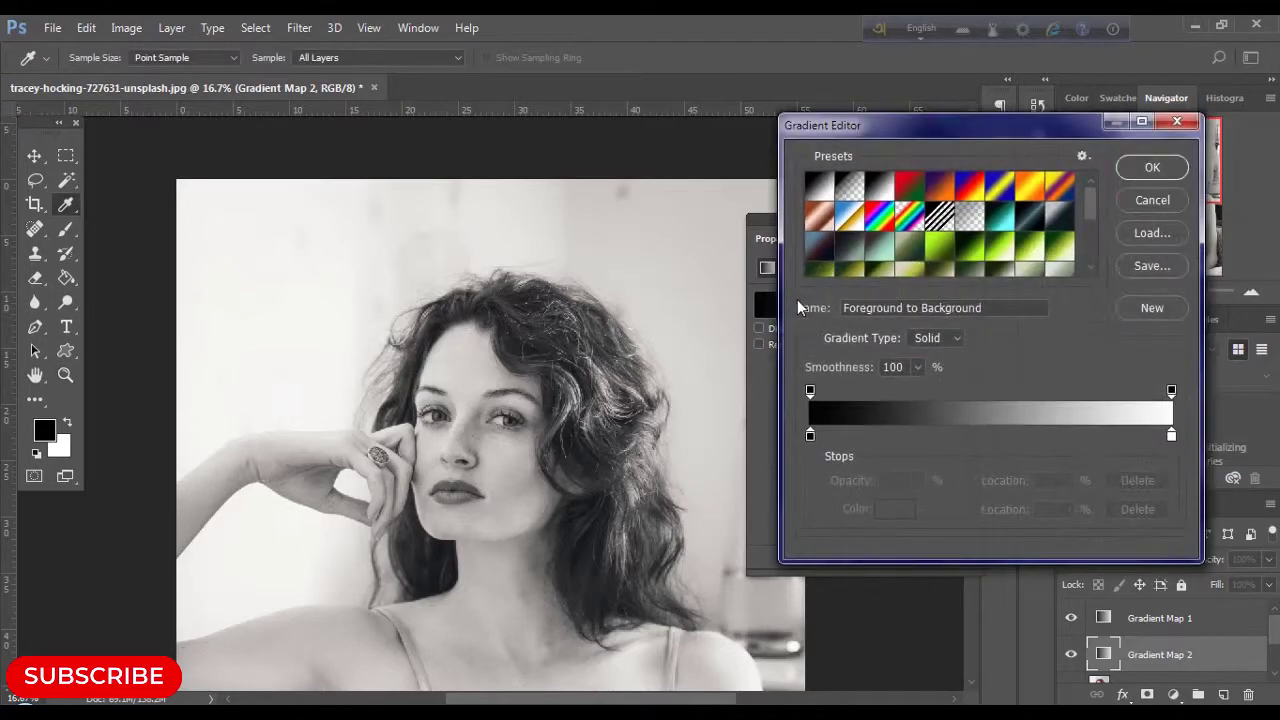
{"action": "double_click", "coordinate": [938, 188]}
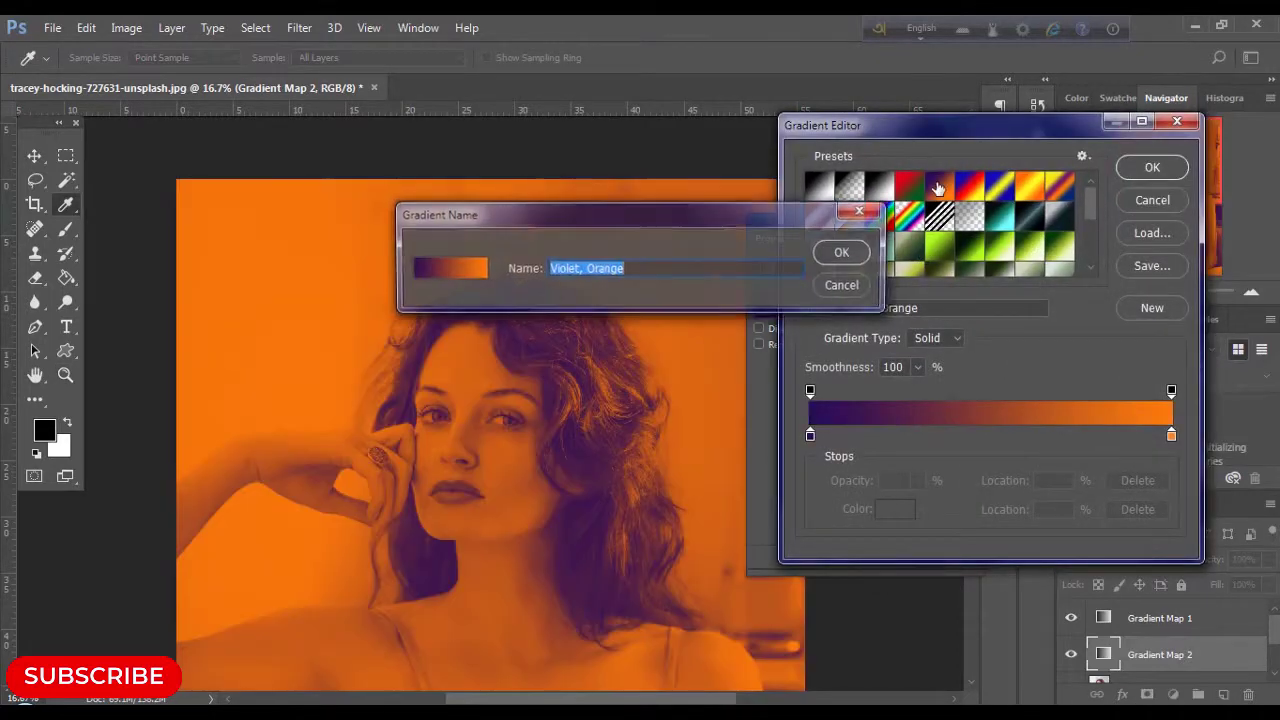
{"action": "left_click", "coordinate": [846, 251]}
{"action": "left_click", "coordinate": [1170, 167]}
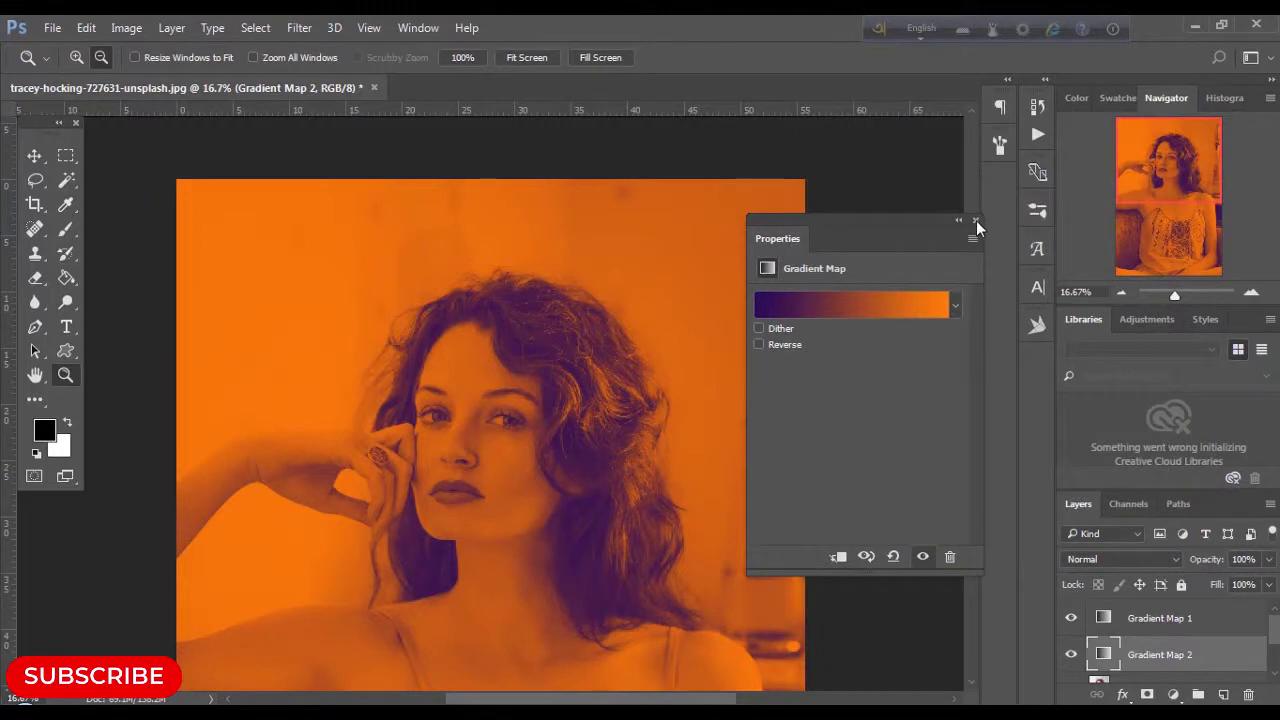
{"action": "left_click", "coordinate": [976, 220]}
Step: Blend Gradient Map 2 as Lighten and toggle its visibility to compare
{"action": "left_click", "coordinate": [1150, 559]}
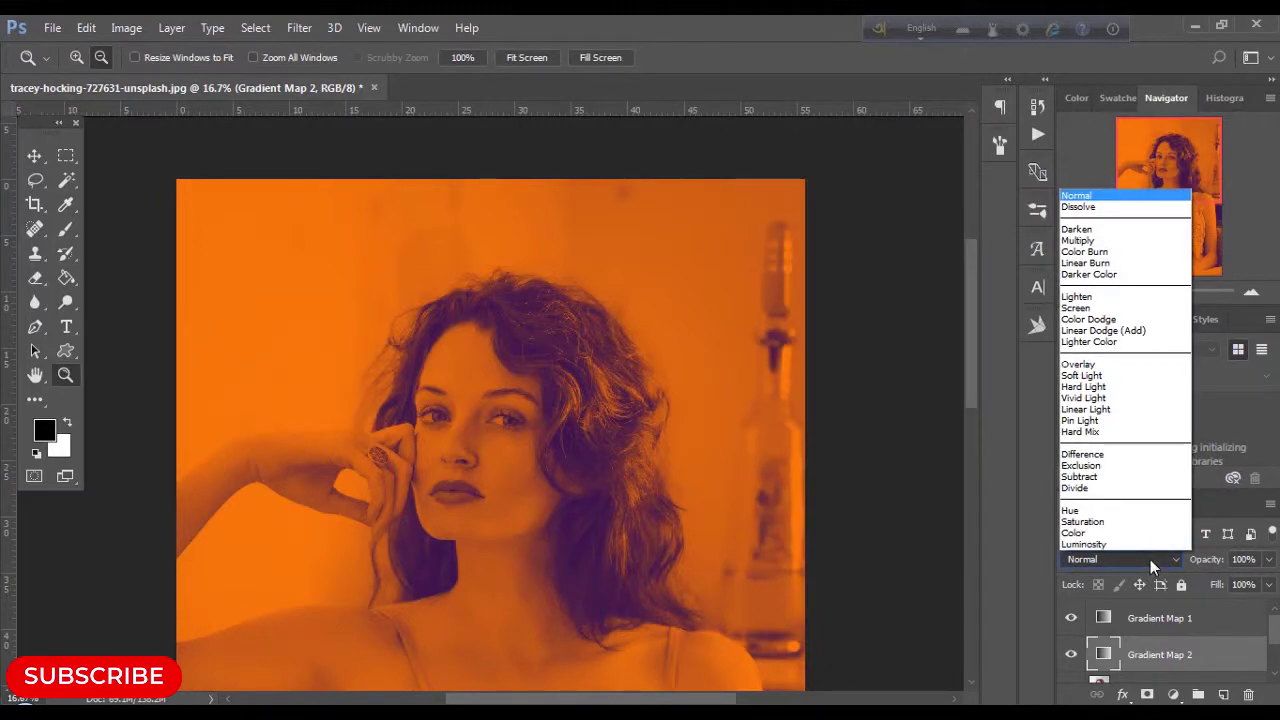
{"action": "left_click", "coordinate": [1076, 298]}
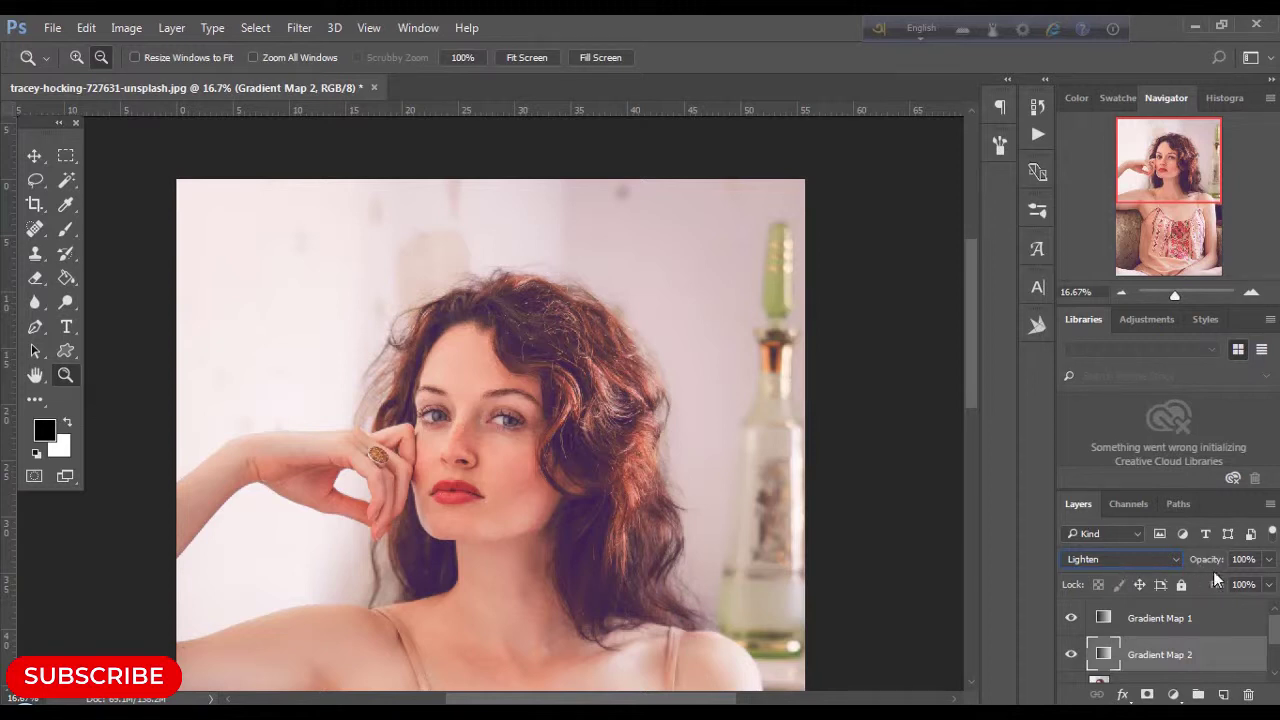
{"action": "left_click", "coordinate": [1071, 655]}
{"action": "left_click", "coordinate": [1071, 655]}
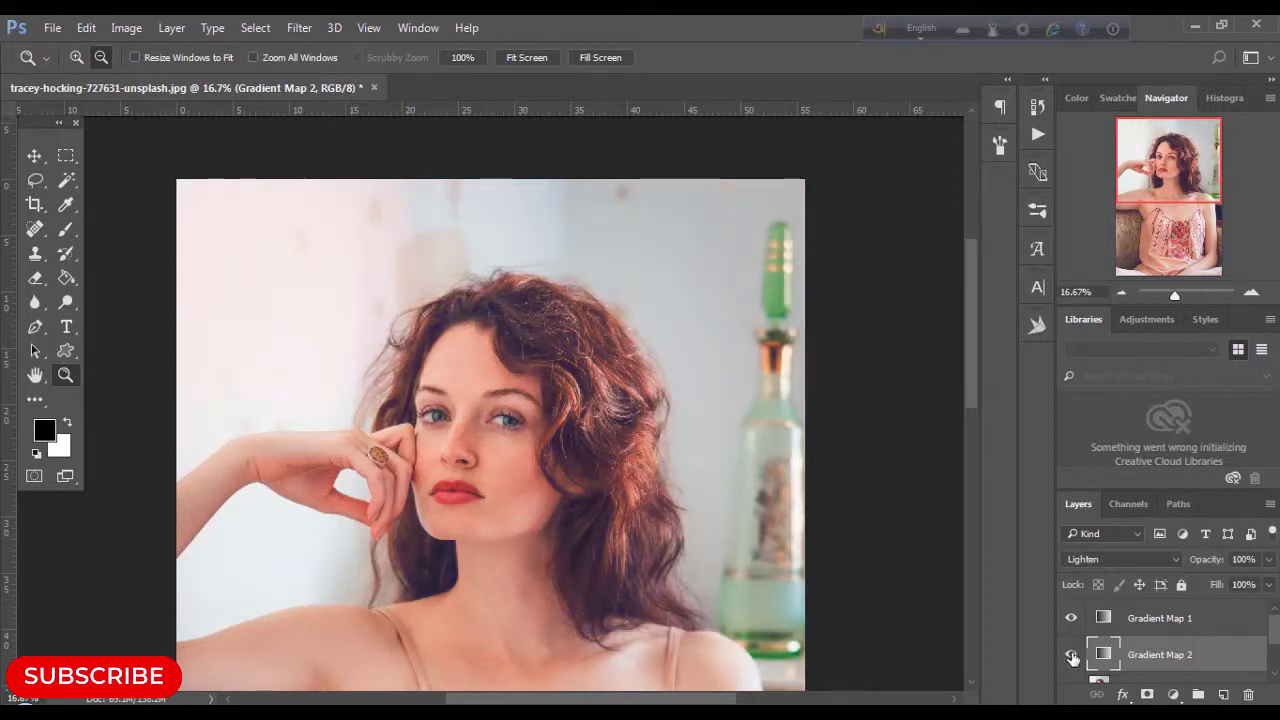
{"action": "left_click", "coordinate": [1071, 655]}
{"action": "left_click", "coordinate": [1071, 655]}
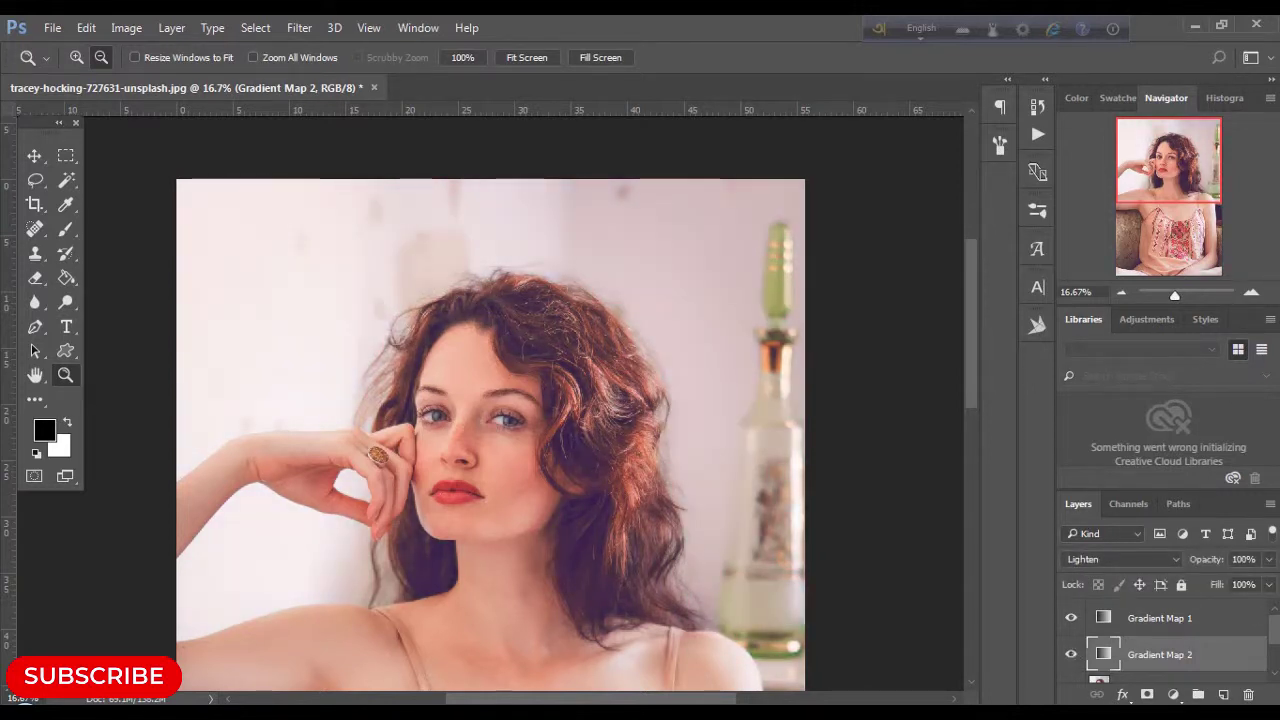
Step: Lower Gradient Map 2's opacity to 50% and select Layer 1
{"action": "left_click", "coordinate": [1242, 559]}
{"action": "type", "text": "50"}
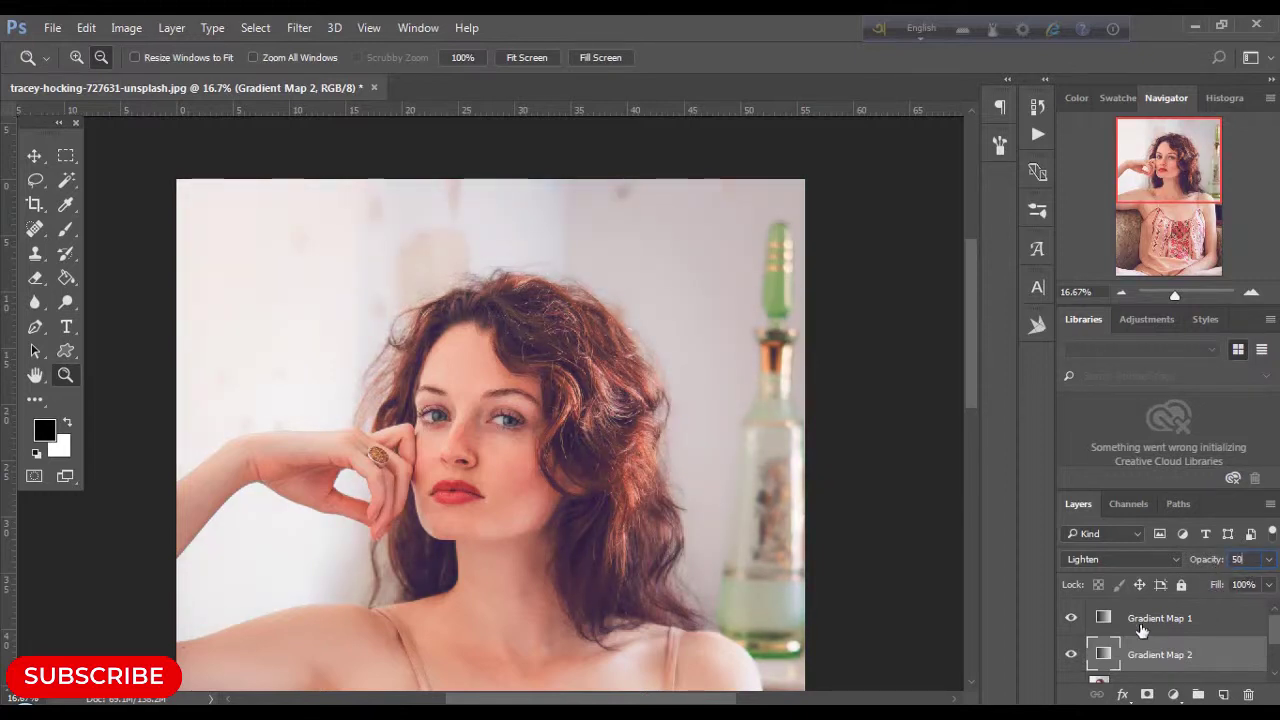
{"action": "left_click_drag", "start_coordinate": [1277, 637], "coordinate": [1277, 652]}
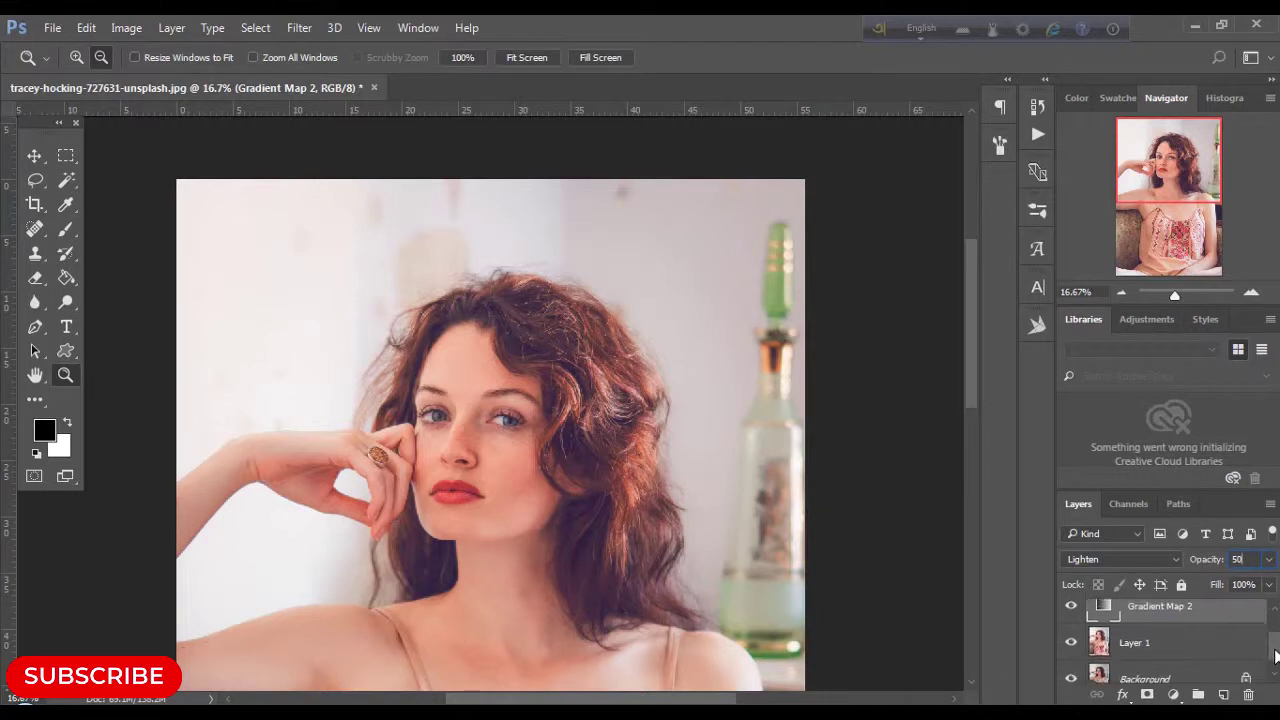
{"action": "left_click", "coordinate": [1153, 643]}
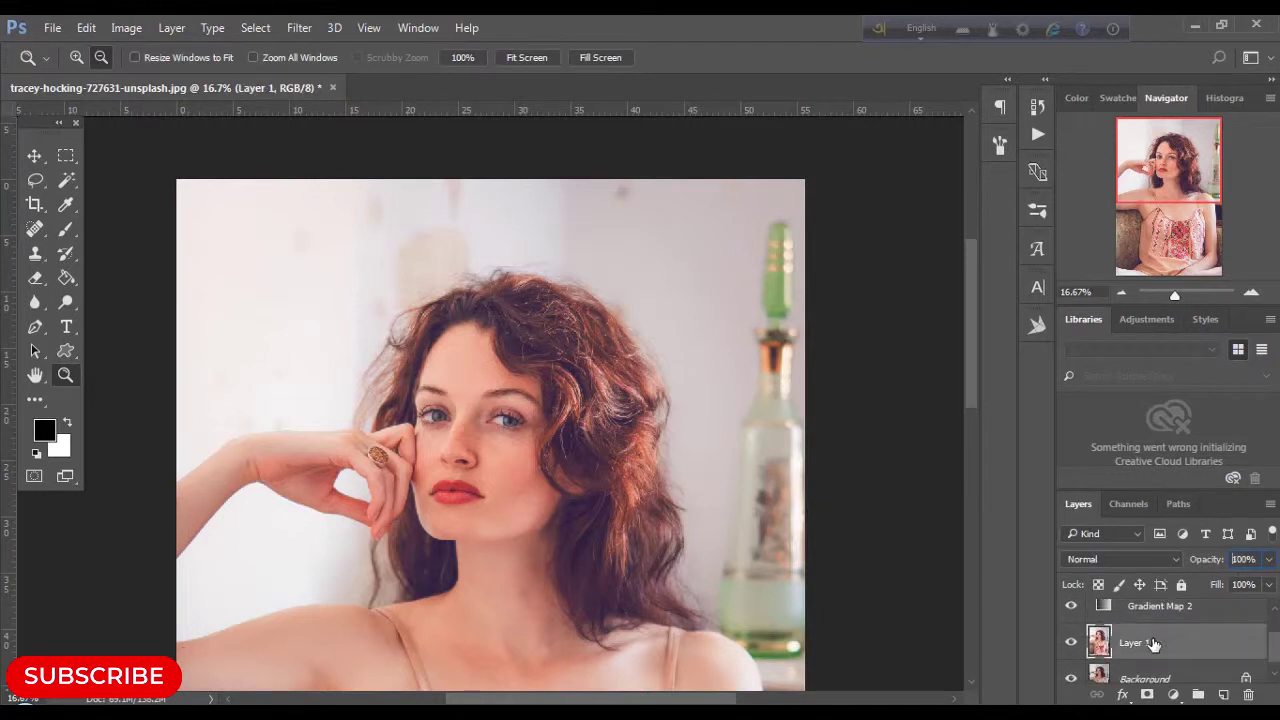
Step: Add a Color Lookup layer using the 2Strip.look LUT after trying 3Strip.look
{"action": "left_click", "coordinate": [1173, 696]}
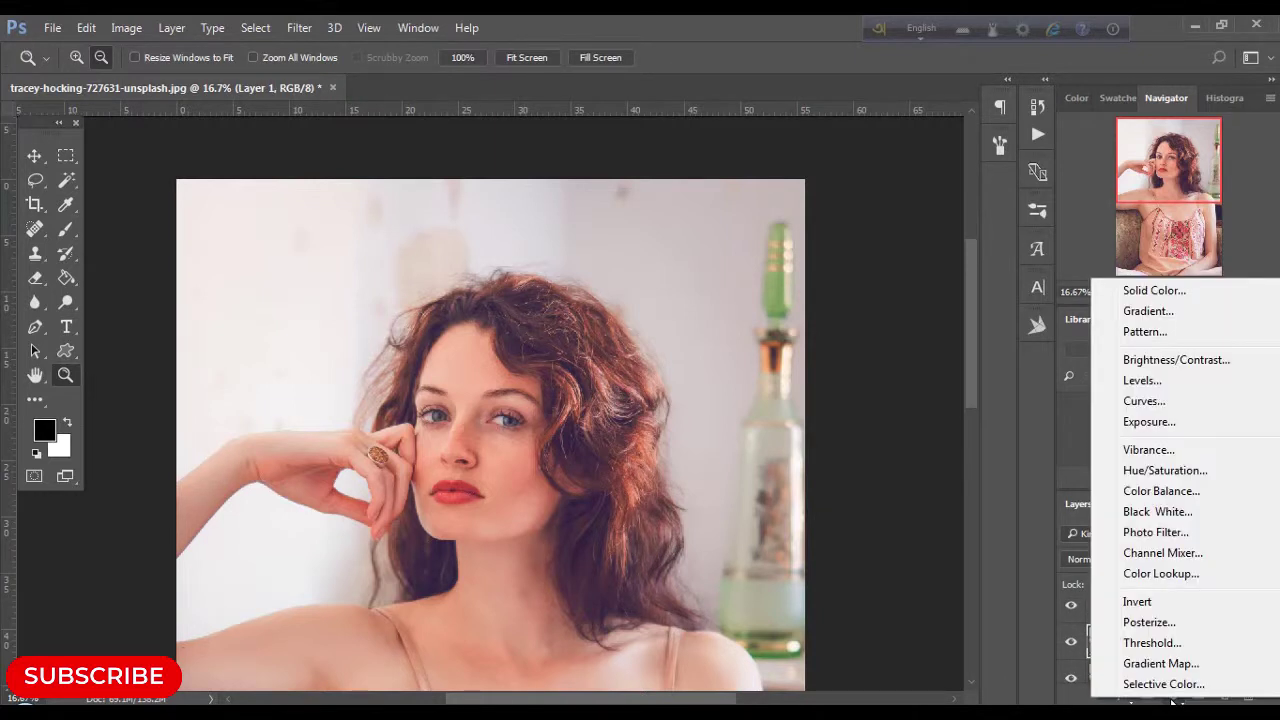
{"action": "left_click", "coordinate": [1182, 574]}
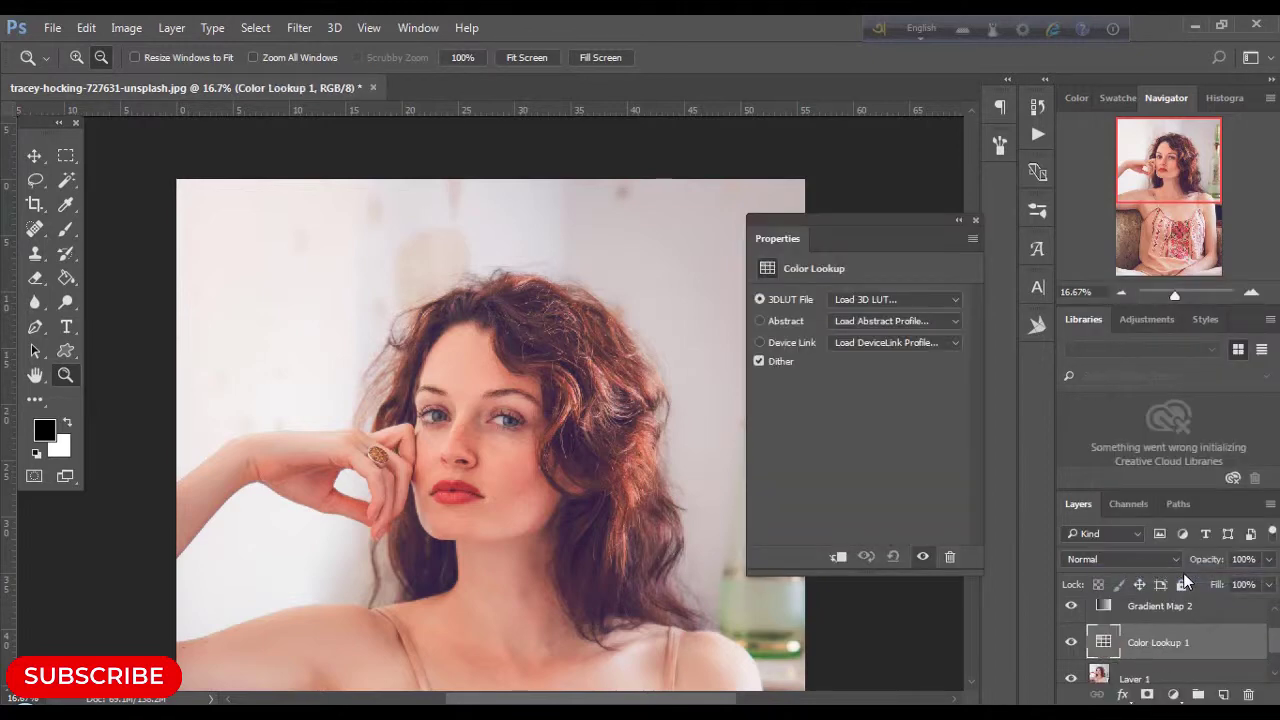
{"action": "left_click", "coordinate": [847, 300]}
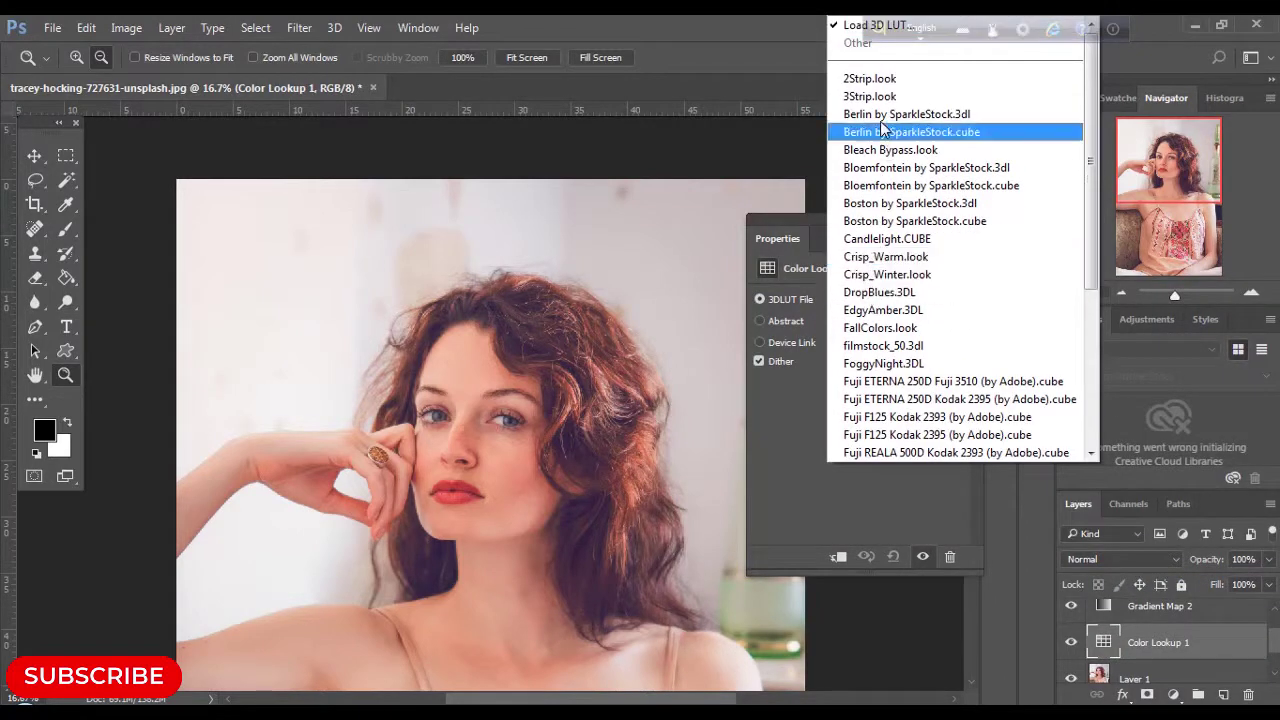
{"action": "left_click", "coordinate": [869, 96]}
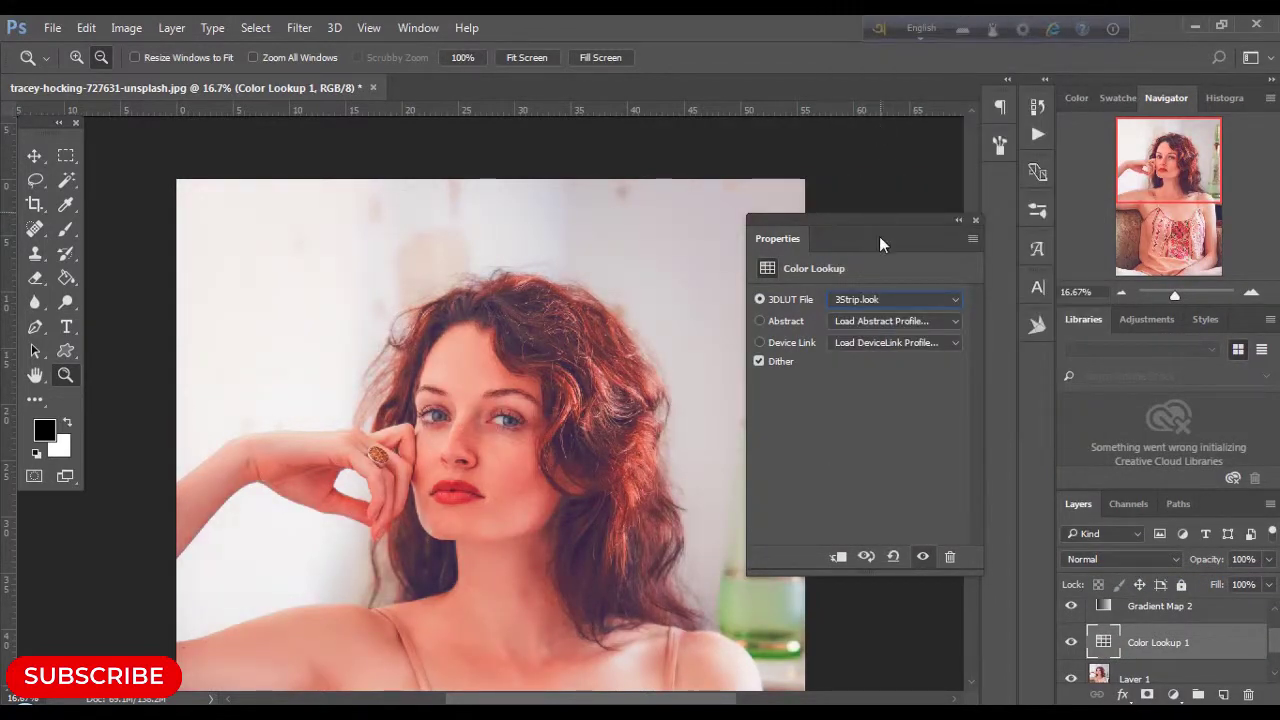
{"action": "left_click", "coordinate": [875, 300]}
{"action": "scroll", "coordinate": [897, 113], "scroll_direction": "up", "scroll_amount": 2}
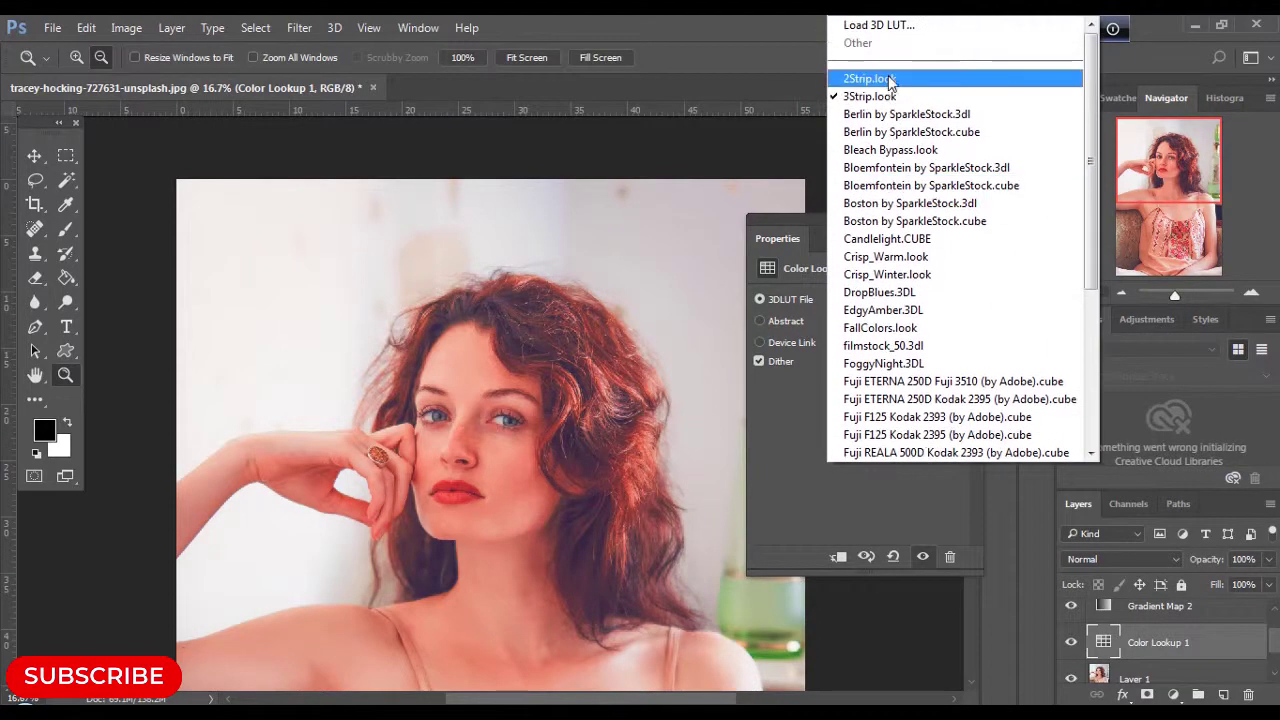
{"action": "left_click", "coordinate": [891, 80]}
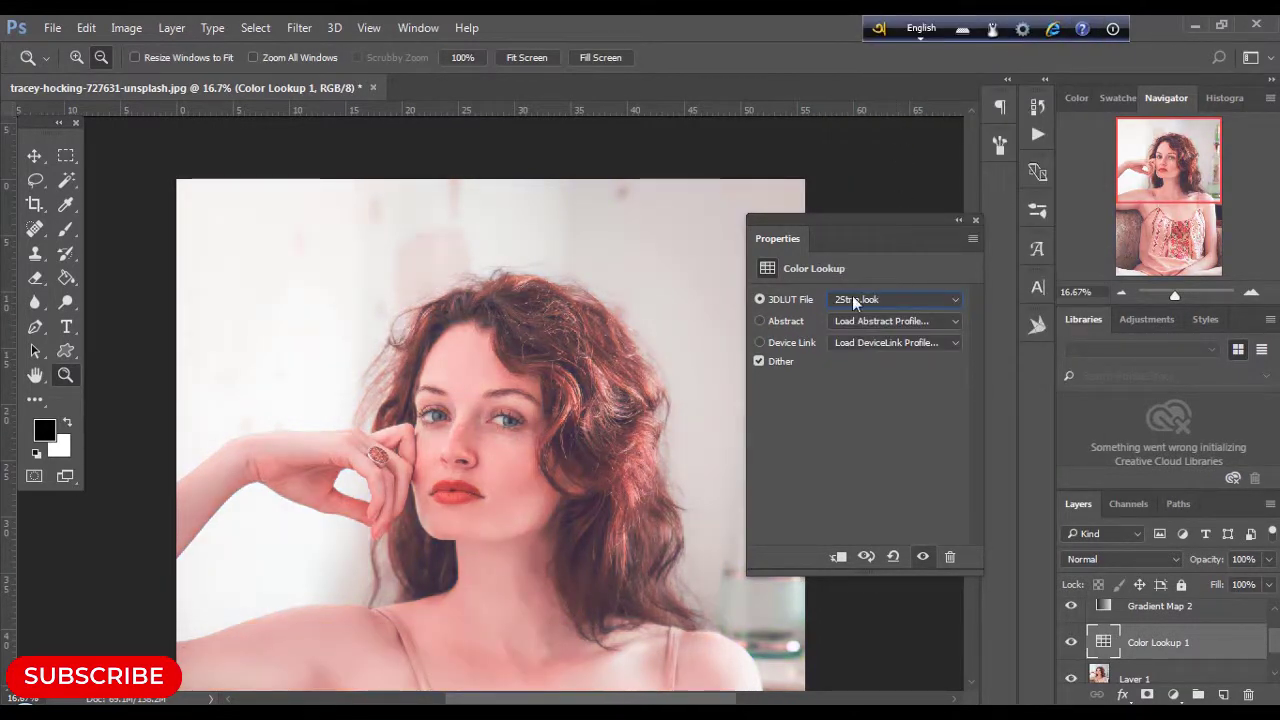
{"action": "left_click", "coordinate": [975, 219]}
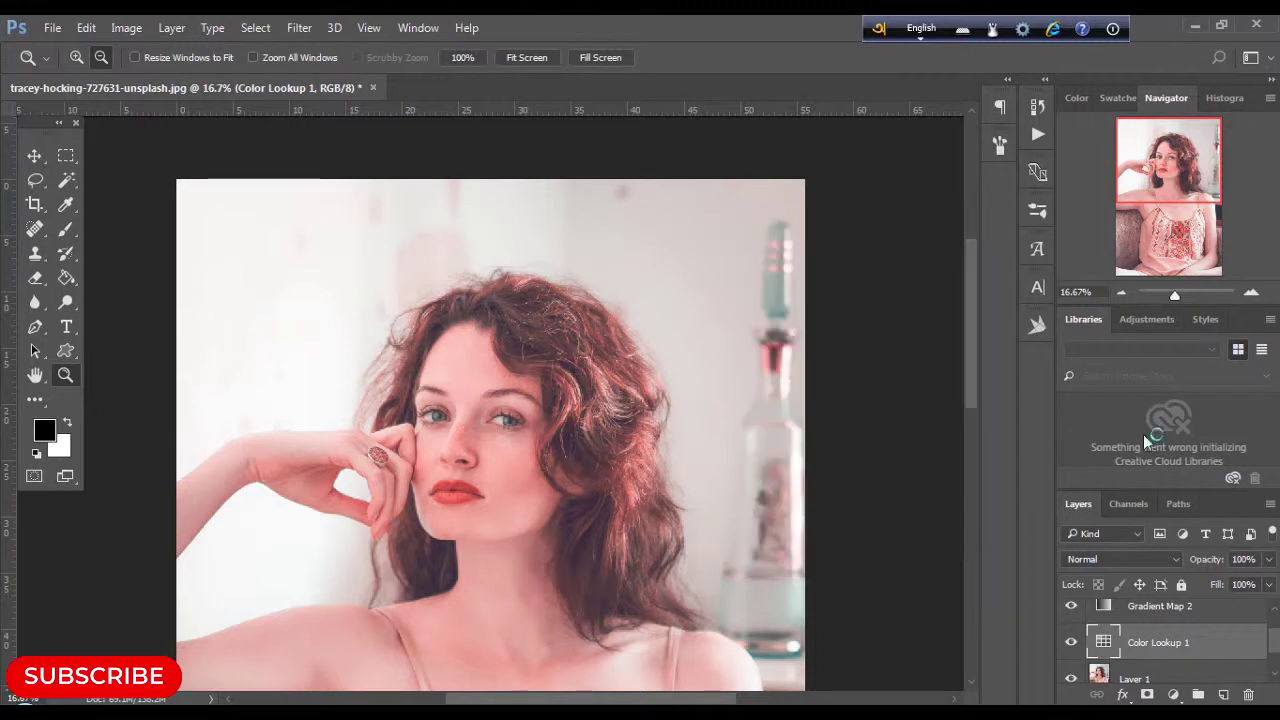
Step: Set Color Lookup 1 to Vivid Light blend mode at 10% opacity
{"action": "left_click", "coordinate": [1087, 557]}
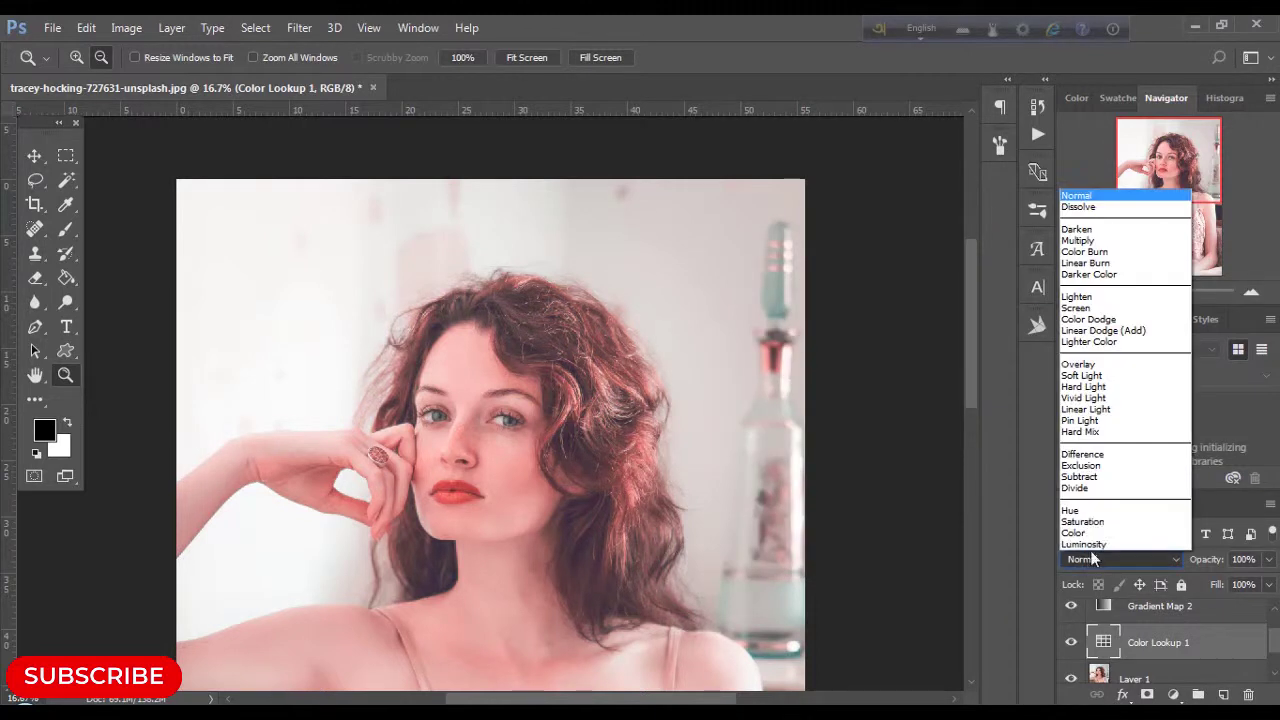
{"action": "left_click", "coordinate": [1098, 292]}
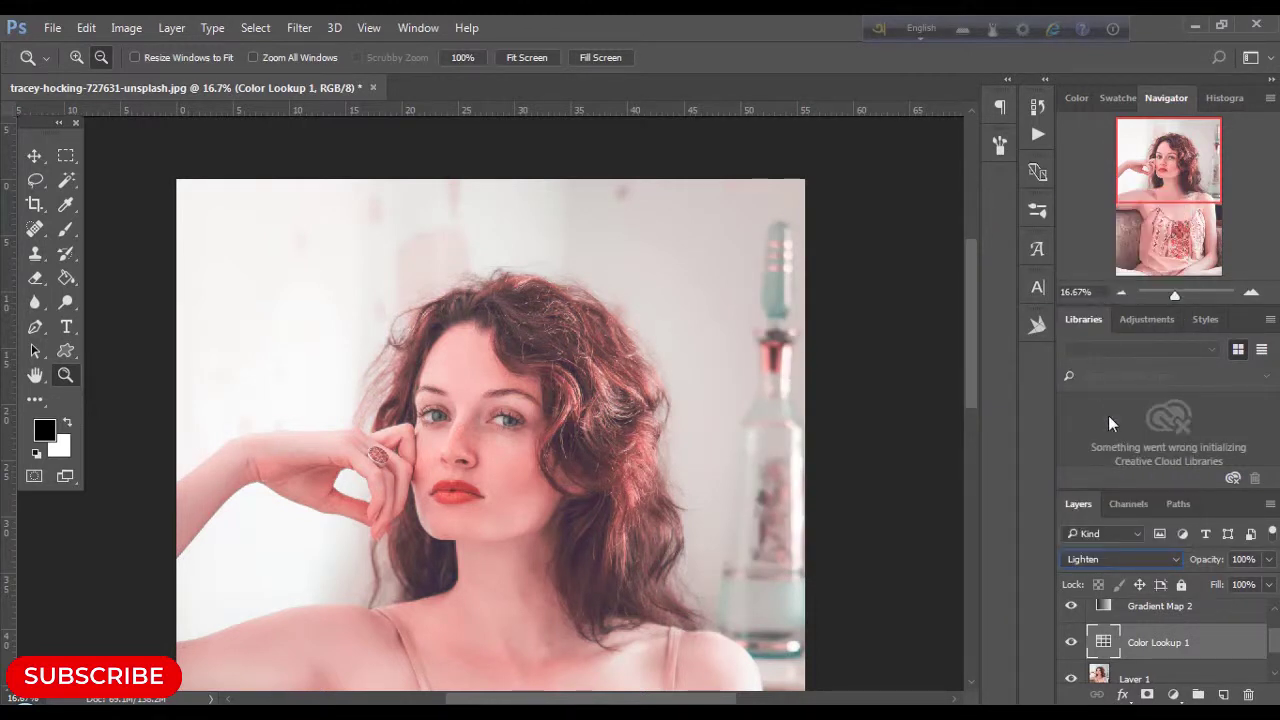
{"action": "left_click", "coordinate": [1128, 560]}
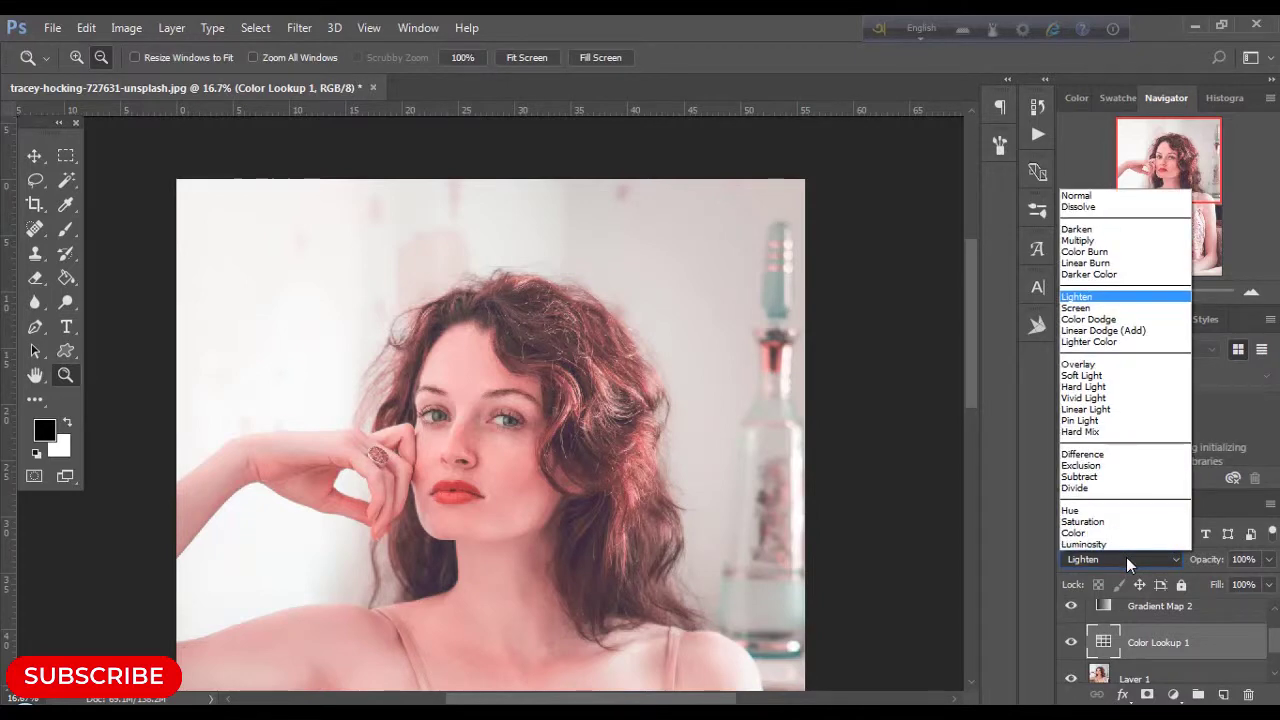
{"action": "left_click", "coordinate": [1092, 397]}
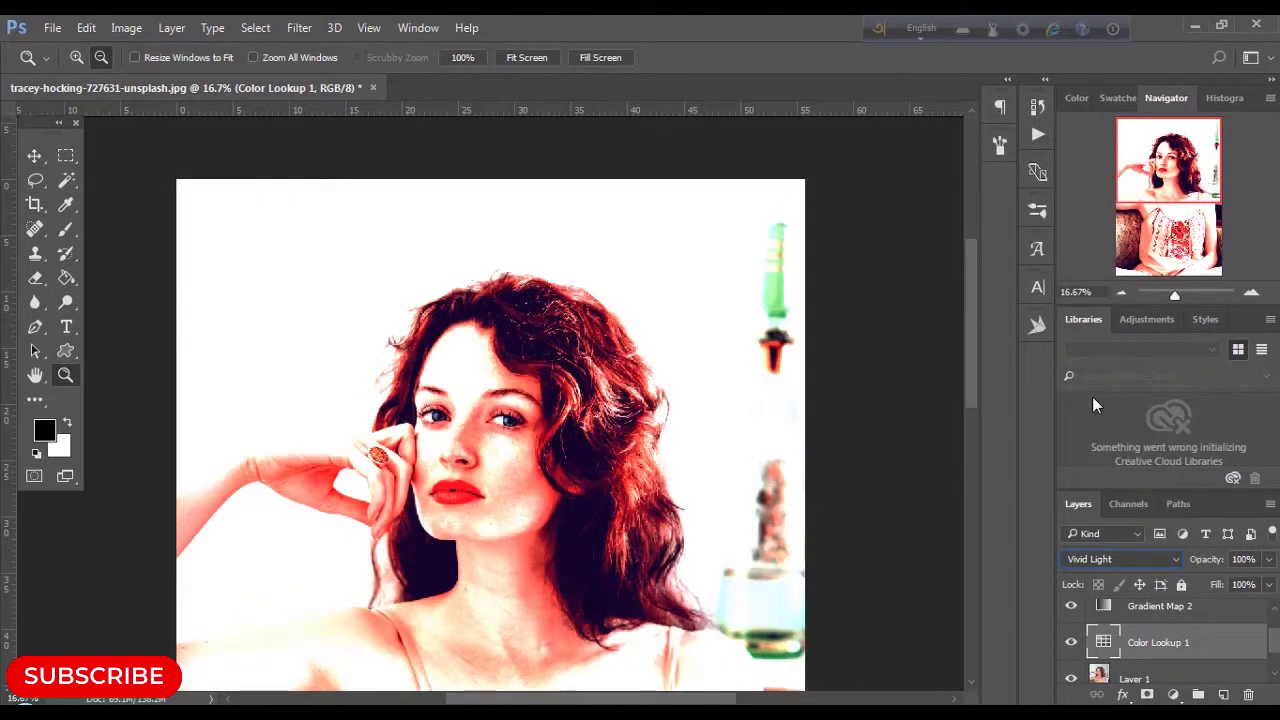
{"action": "left_click", "coordinate": [1238, 560]}
{"action": "type", "text": "10"}
{"action": "key", "text": "Return"}
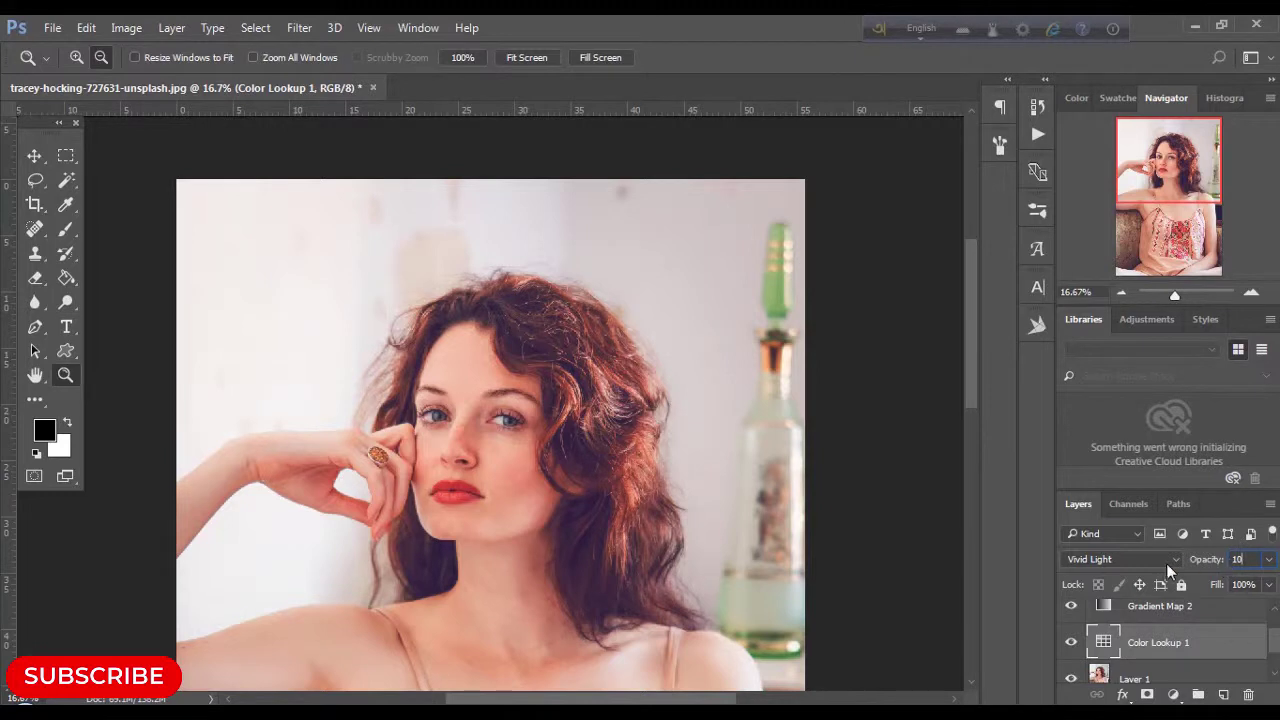
Step: Toggle Color Lookup 1 visibility to compare, fit the image, and select Layer 1
{"action": "left_click", "coordinate": [1071, 643]}
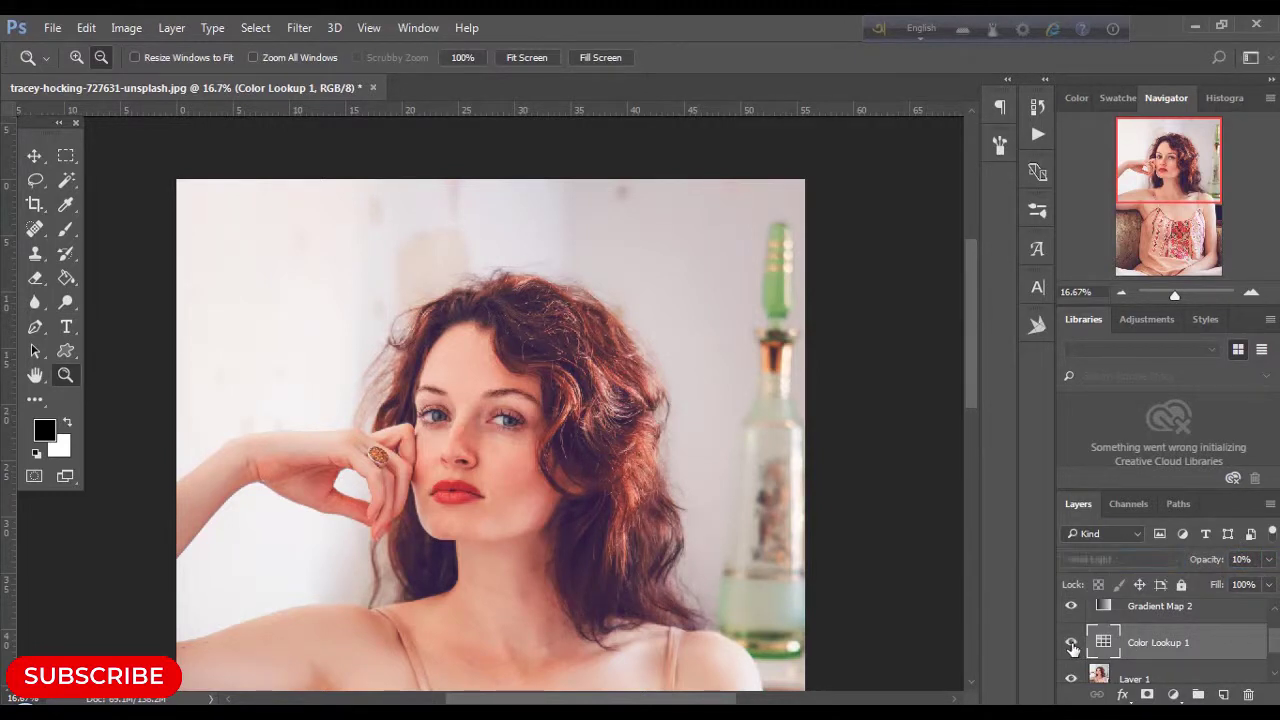
{"action": "left_click", "coordinate": [1071, 643]}
{"action": "left_click", "coordinate": [1071, 643]}
{"action": "left_click", "coordinate": [1071, 645]}
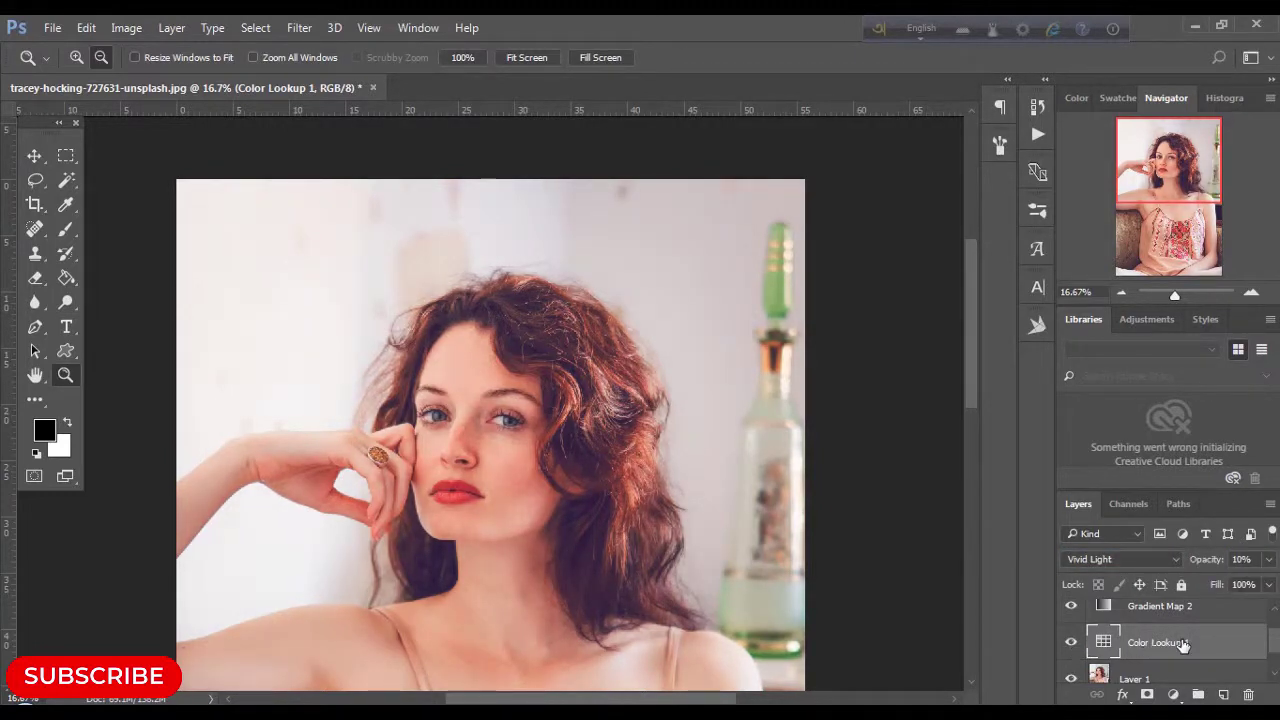
{"action": "key", "text": "ctrl+0"}
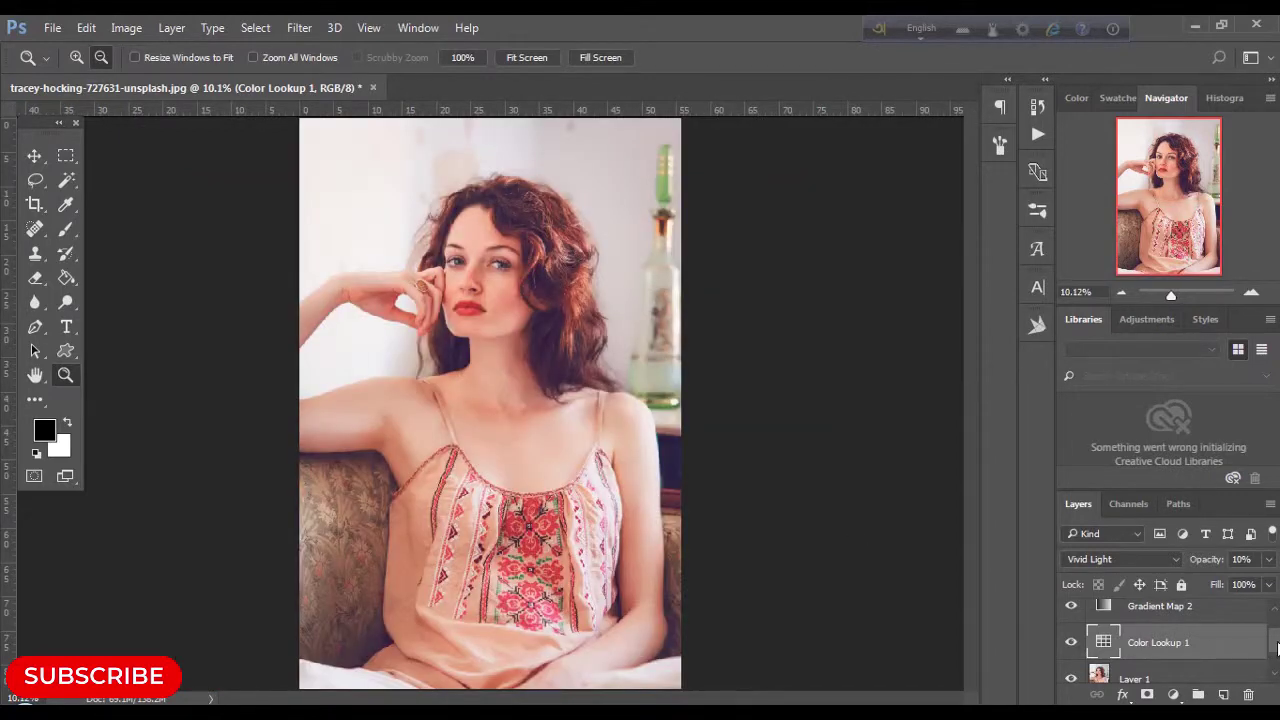
{"action": "scroll", "coordinate": [1227, 661], "scroll_direction": "down", "scroll_amount": 2}
{"action": "left_click", "coordinate": [1152, 645]}
Step: Add a Solid Color fill layer with hex colour 244994
{"action": "left_click", "coordinate": [1173, 694]}
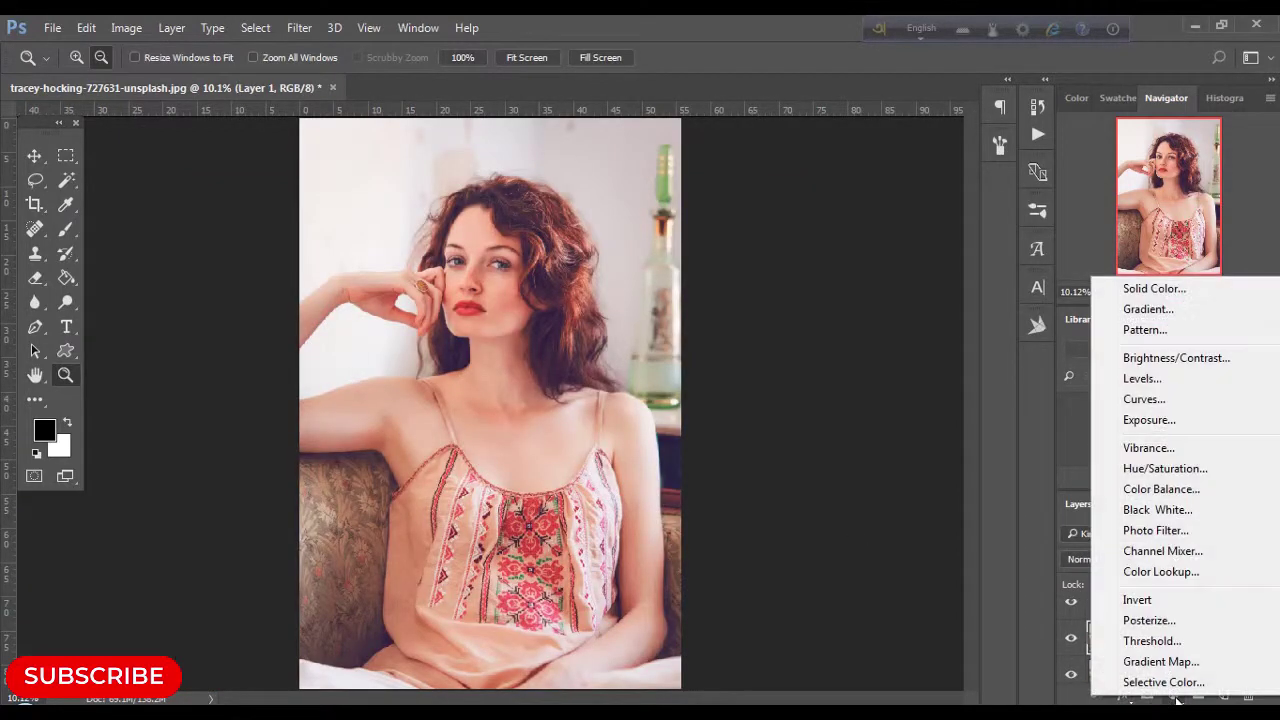
{"action": "left_click", "coordinate": [1180, 289]}
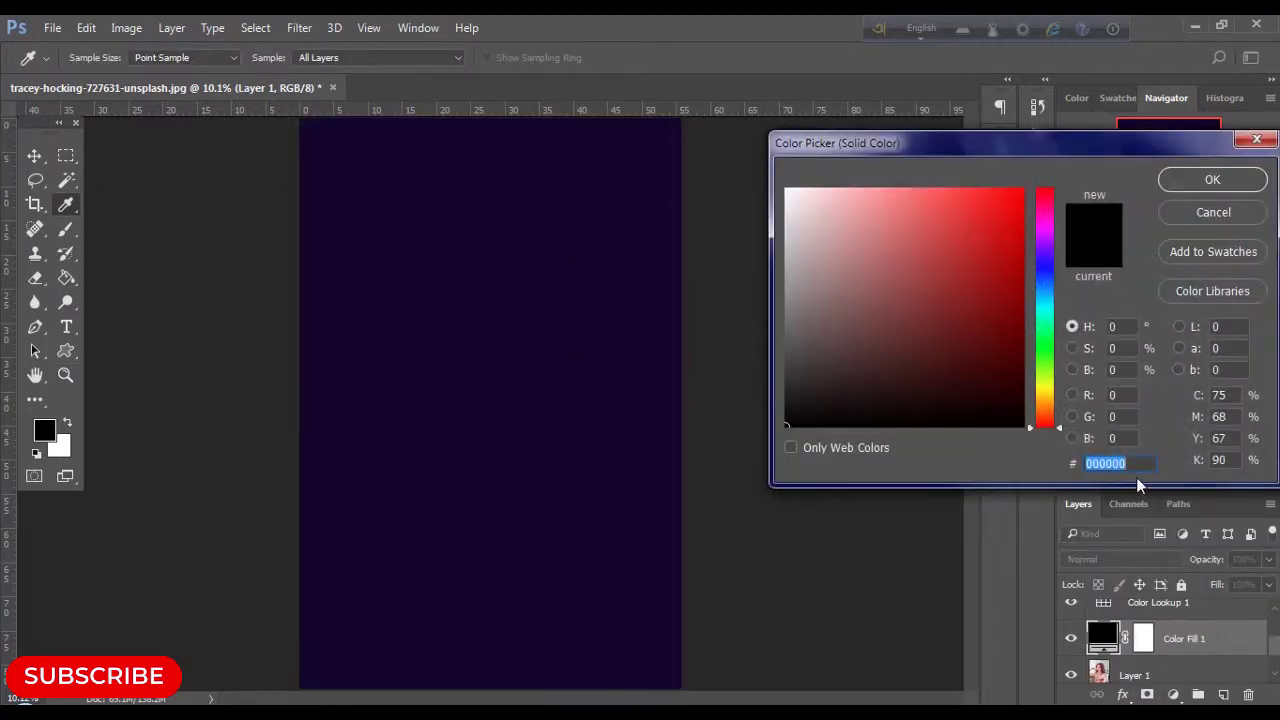
{"action": "key", "text": "BackSpace"}
{"action": "type", "text": "244994"}
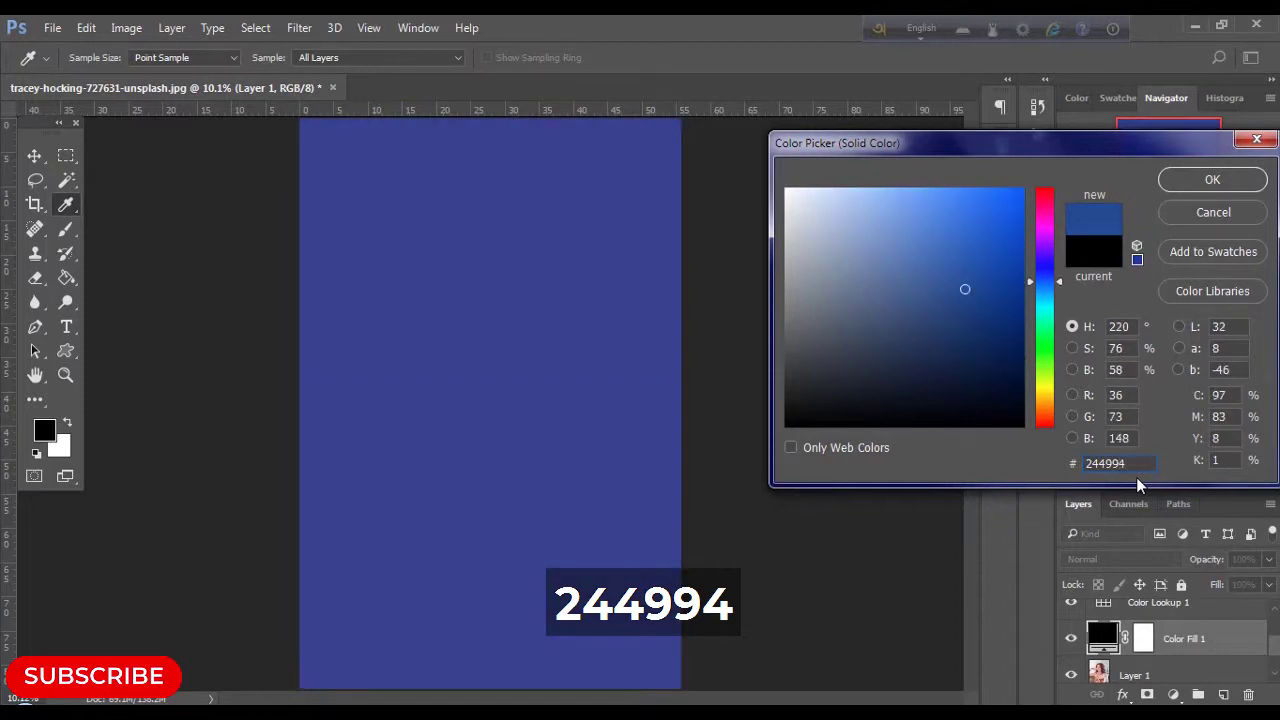
{"action": "left_click", "coordinate": [1212, 179]}
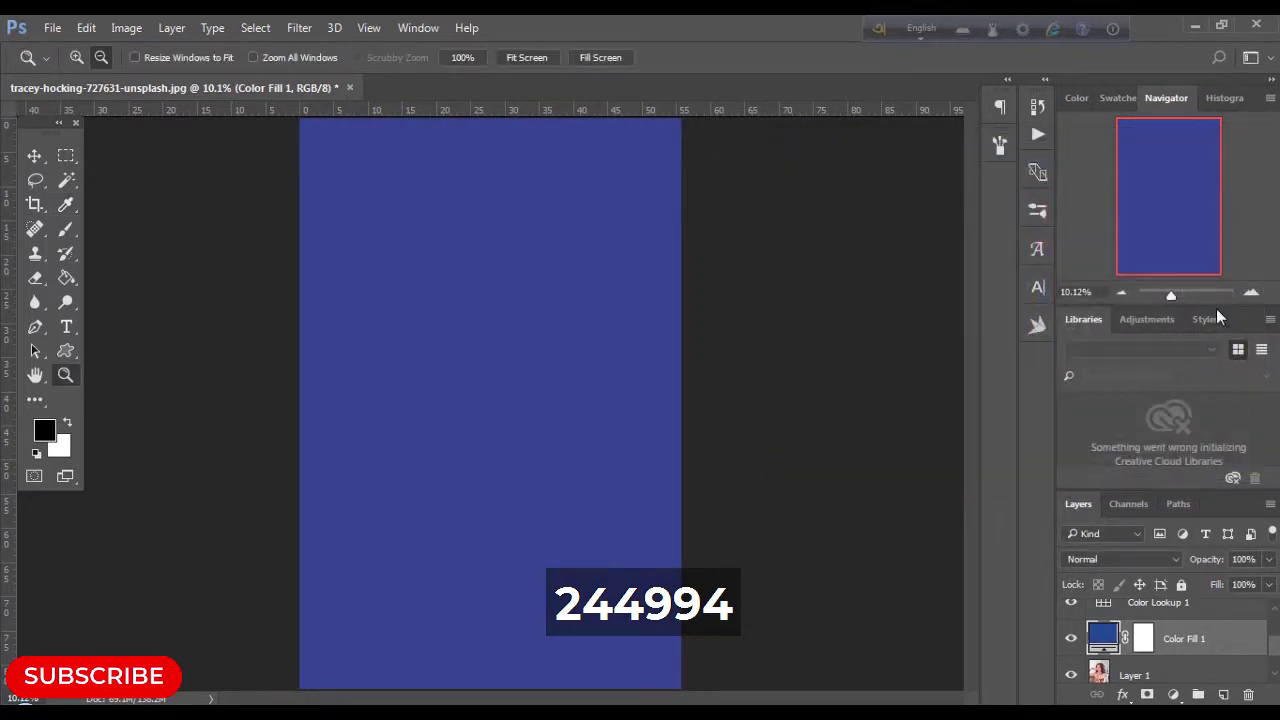
Step: Blend the blue fill layer with Lighten at 20% opacity
{"action": "left_click", "coordinate": [1130, 559]}
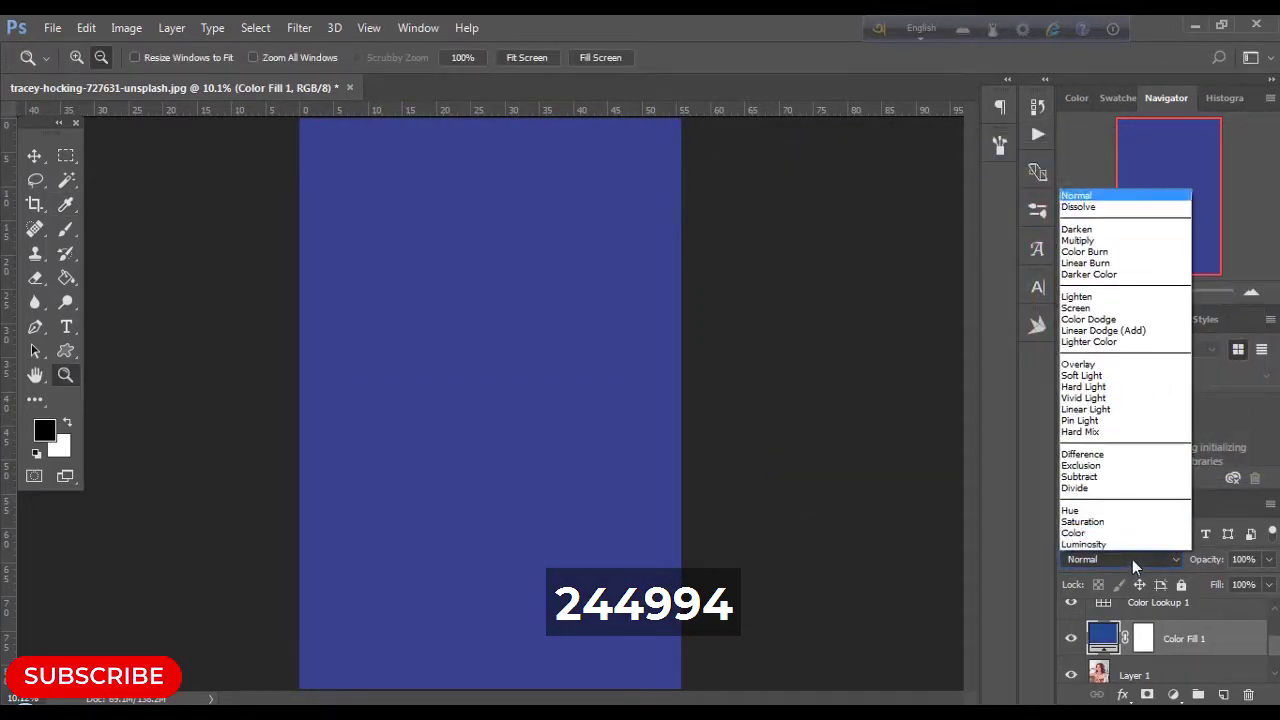
{"action": "left_click", "coordinate": [1117, 300]}
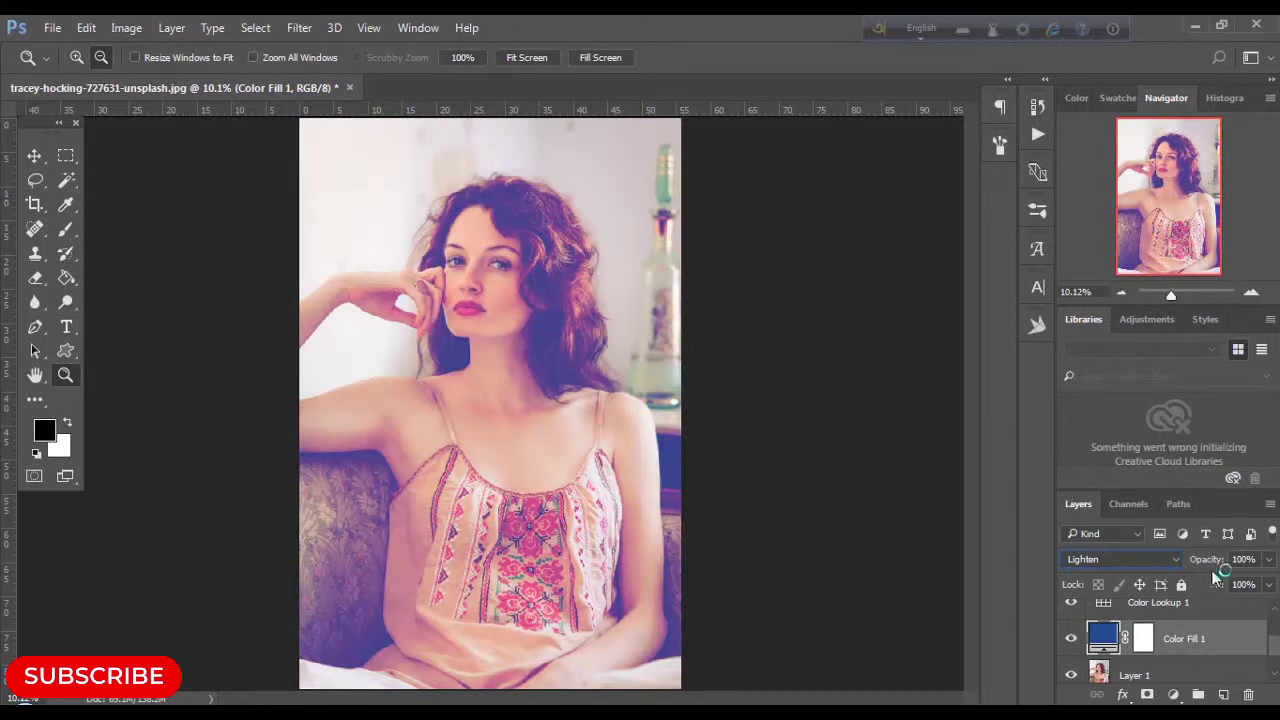
{"action": "left_click", "coordinate": [1250, 559]}
{"action": "key", "text": "BackSpace"}
{"action": "type", "text": "2"}
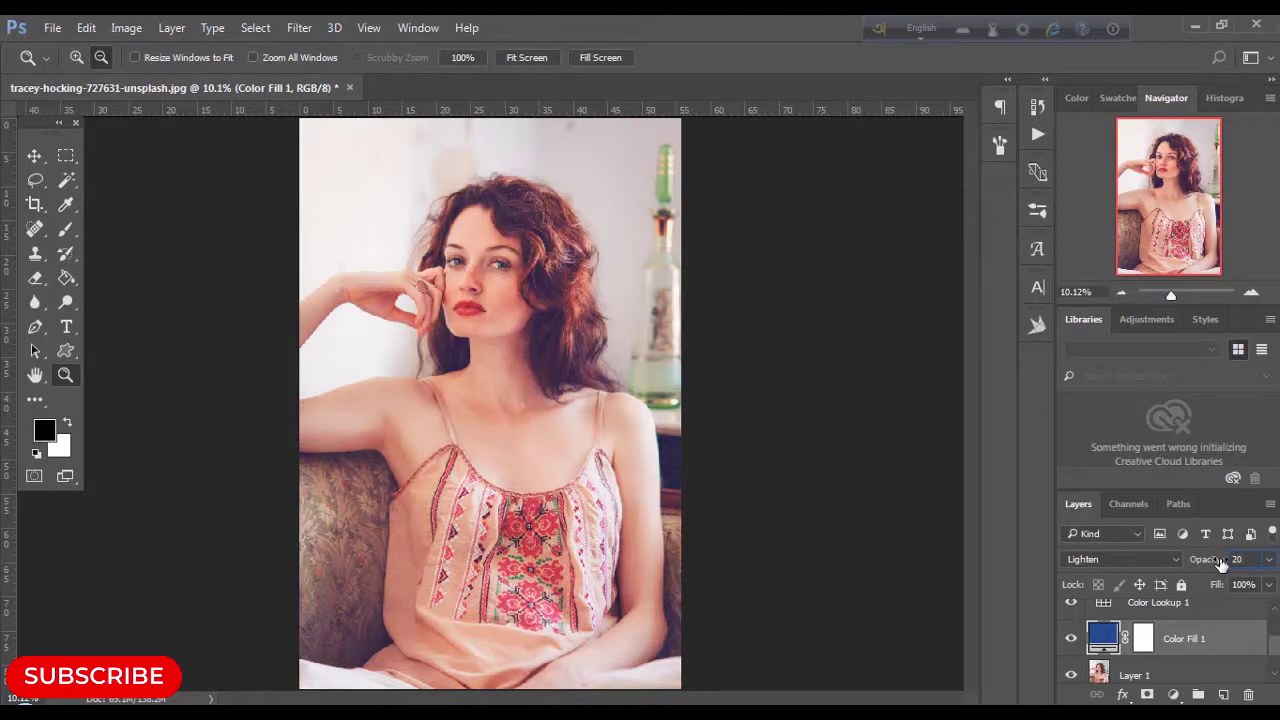
Step: Select all edit layers above Background and group them into Group 1
{"action": "left_click", "coordinate": [1134, 675]}
{"action": "scroll", "coordinate": [1272, 645], "scroll_direction": "down", "scroll_amount": 1}
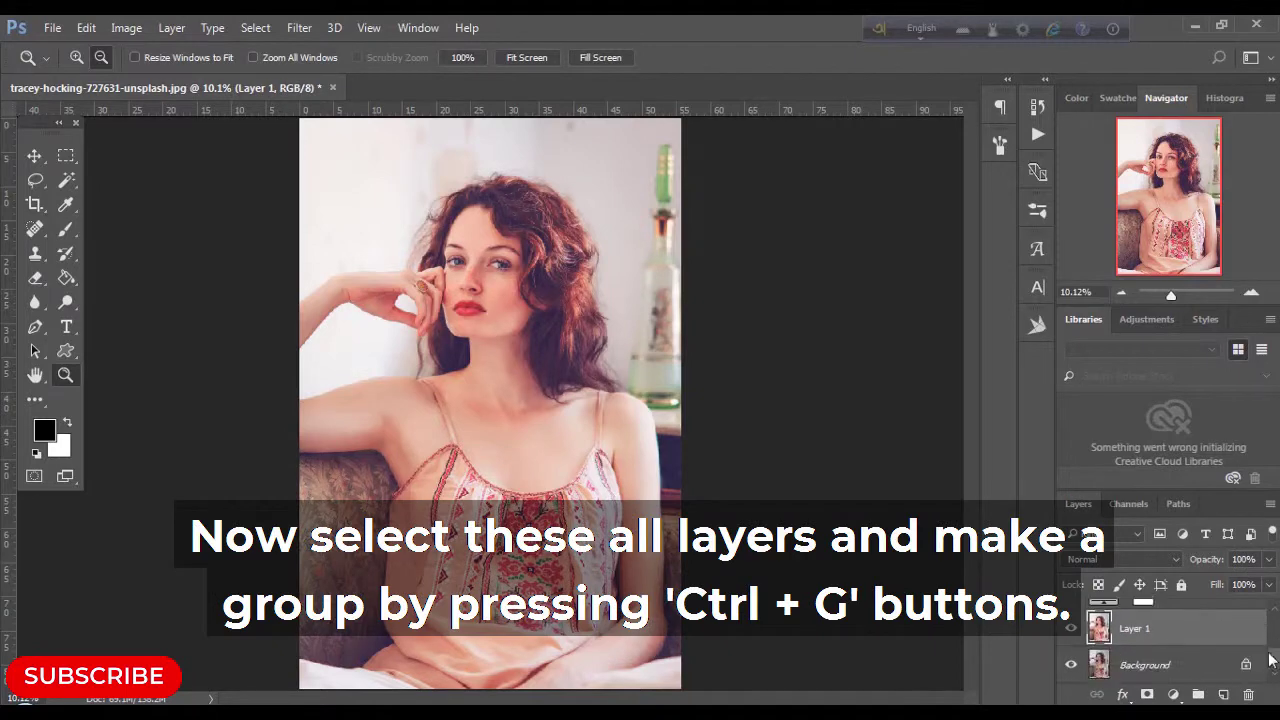
{"action": "scroll", "coordinate": [1275, 637], "scroll_direction": "up", "scroll_amount": 2}
{"action": "left_click", "coordinate": [1200, 672], "text": "shift"}
{"action": "scroll", "coordinate": [1210, 650], "scroll_direction": "up", "scroll_amount": 2}
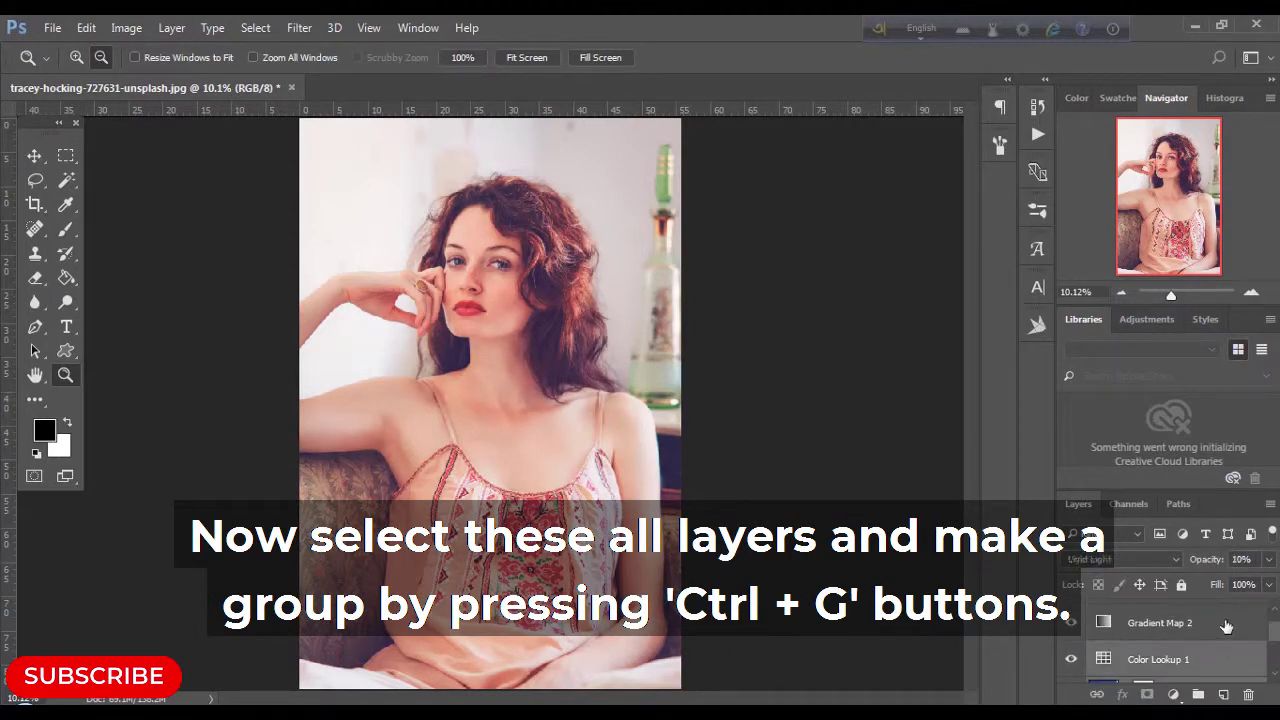
{"action": "left_click", "coordinate": [1222, 625], "text": "shift"}
{"action": "key", "text": "ctrl+g"}
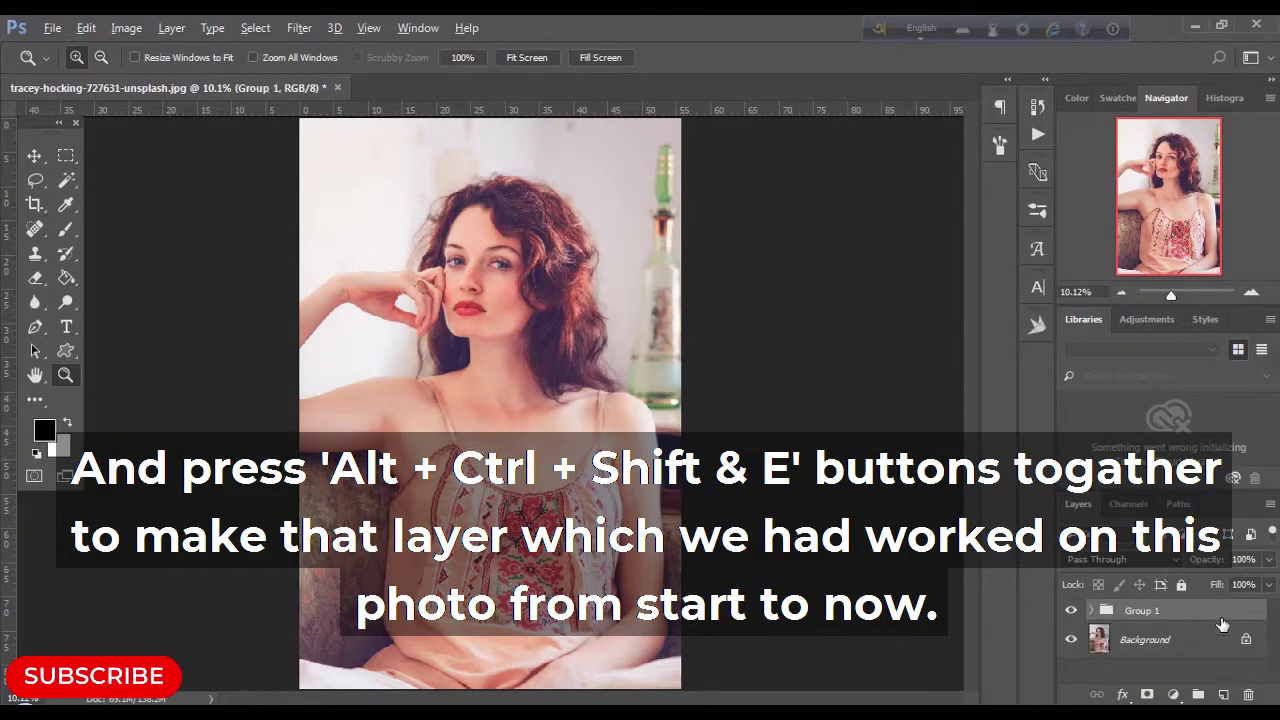
Step: Stamp visible layers into merged Layer 2 and compare it against the original
{"action": "key", "text": "ctrl+alt+shift+e"}
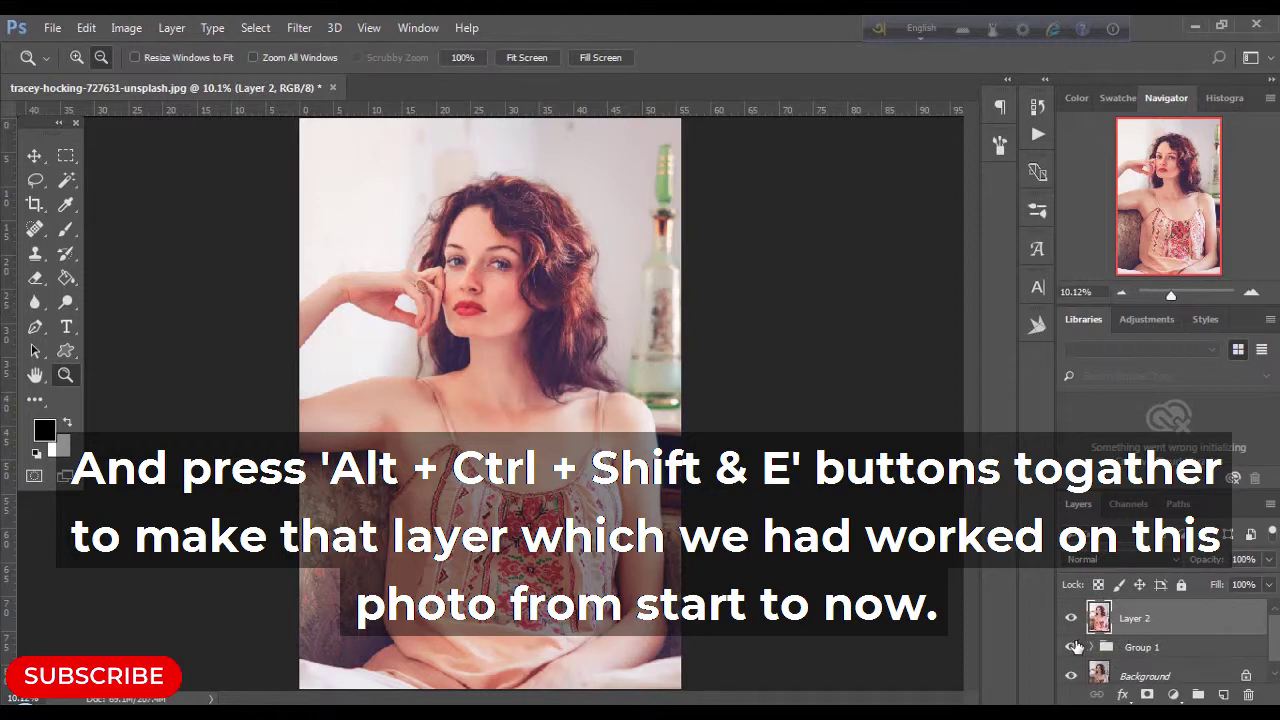
{"action": "left_click", "coordinate": [1071, 618]}
{"action": "left_click", "coordinate": [1071, 647]}
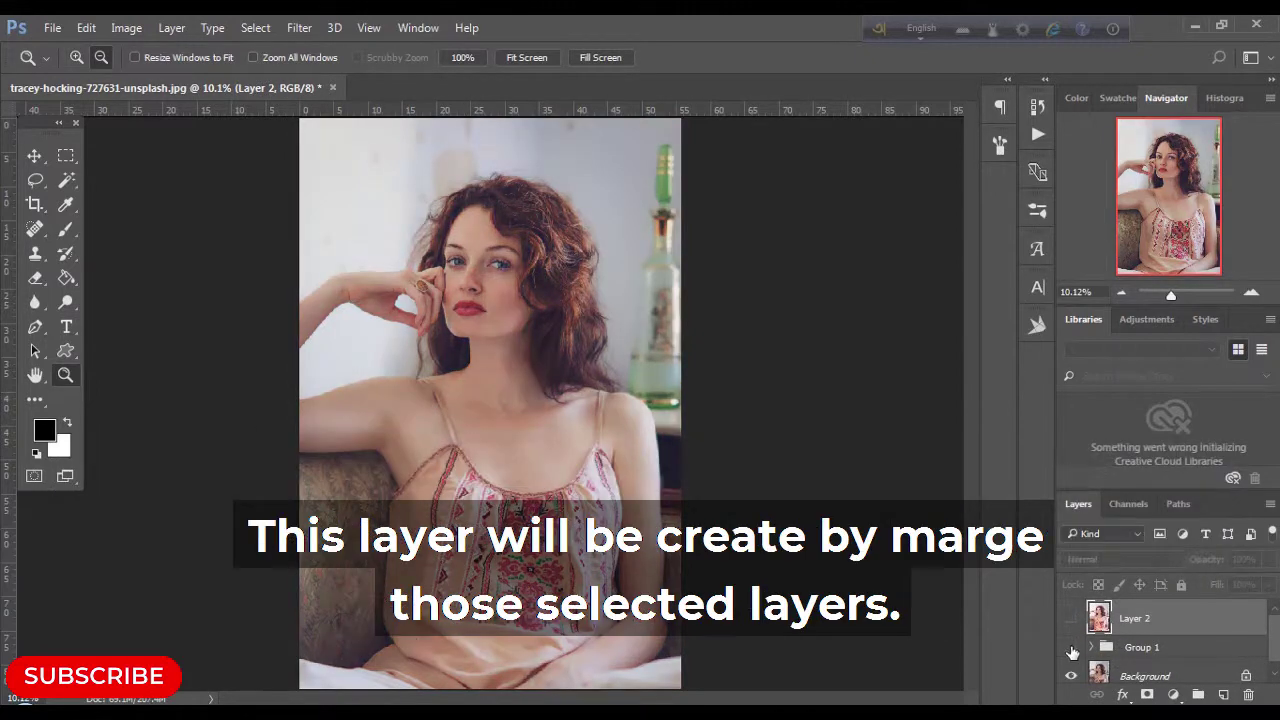
{"action": "left_click", "coordinate": [1071, 648]}
{"action": "left_click", "coordinate": [1071, 618]}
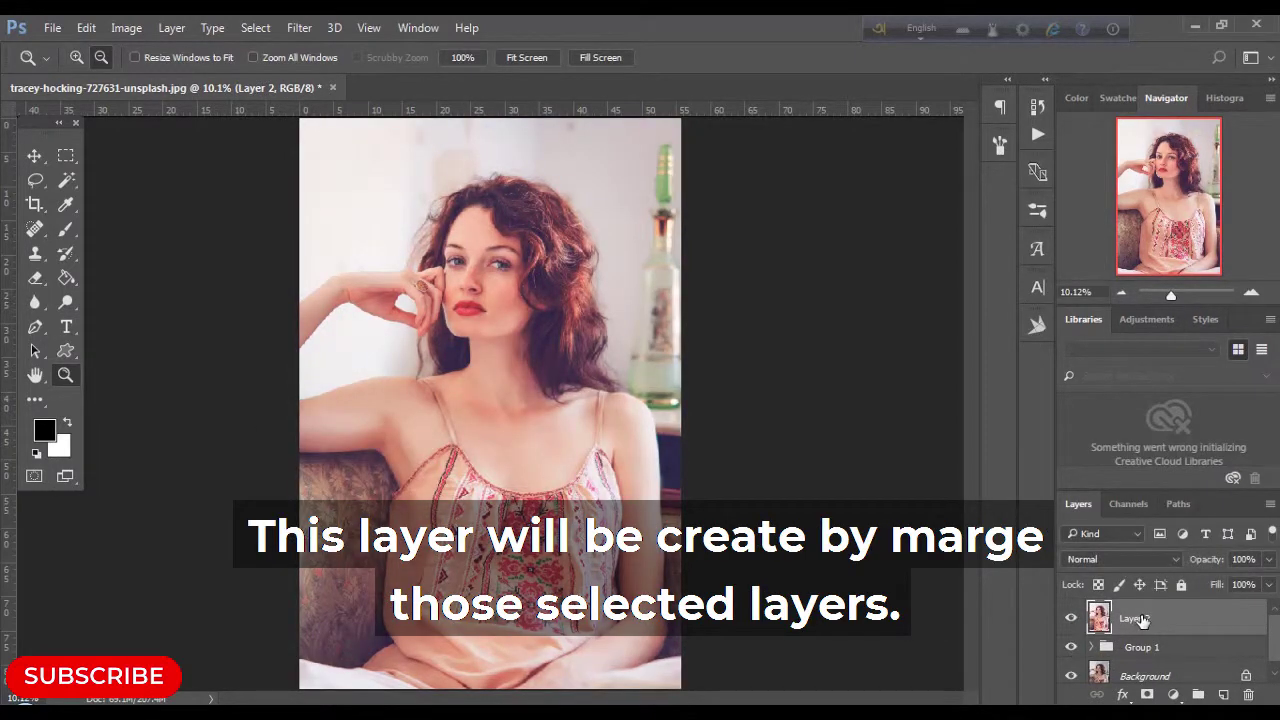
{"action": "left_click", "coordinate": [300, 28]}
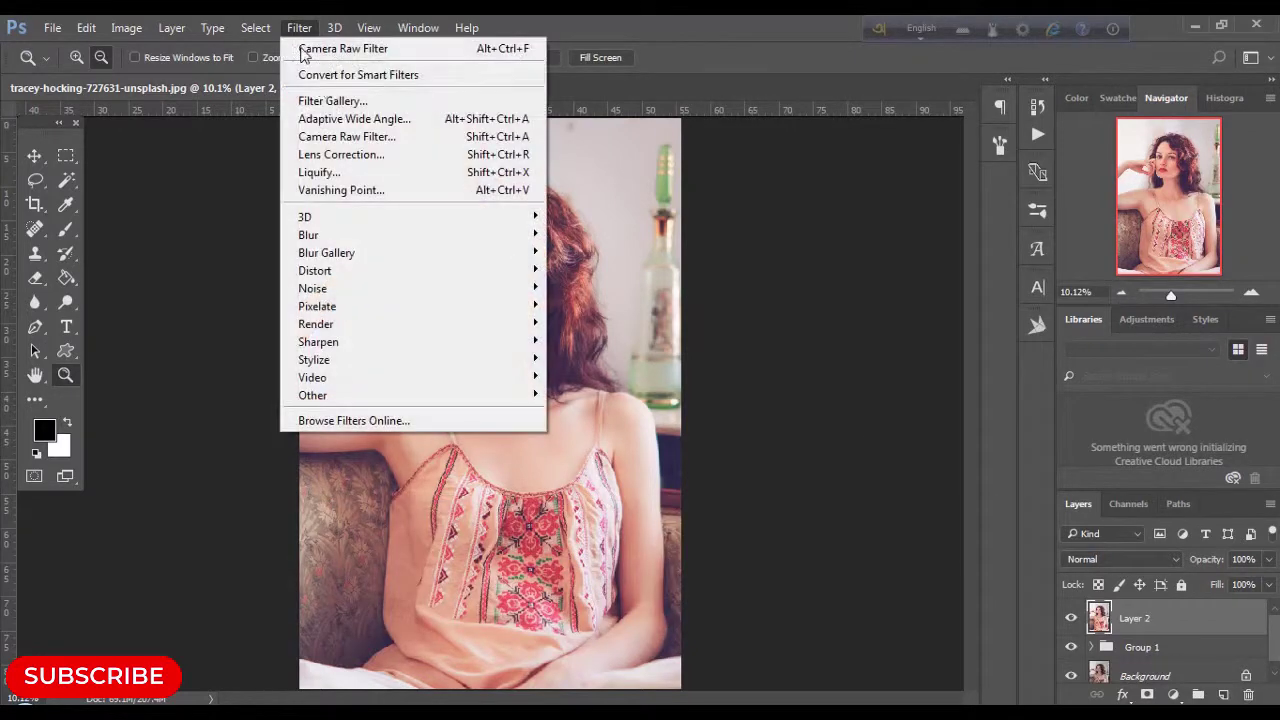
Step: Apply Camera Raw Filter to Layer 2, fit the preview, and raise Dehaze to +14
{"action": "left_click", "coordinate": [325, 137]}
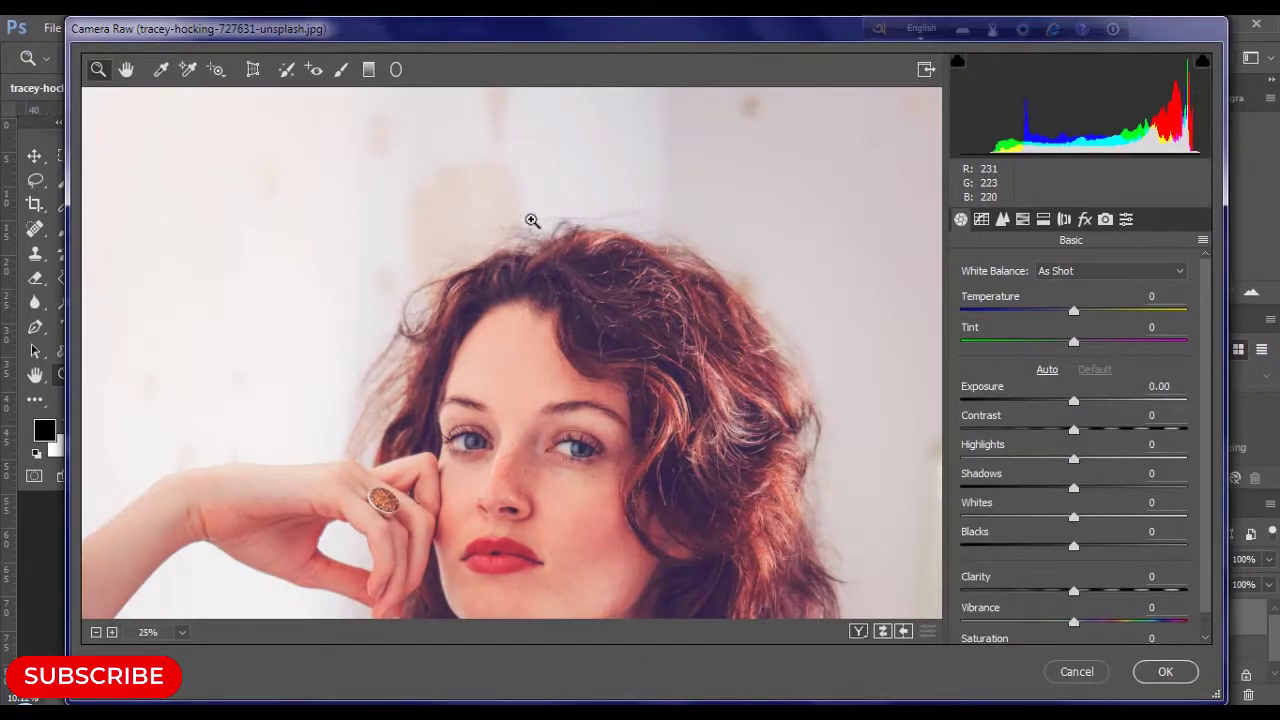
{"action": "key", "text": "ctrl+0"}
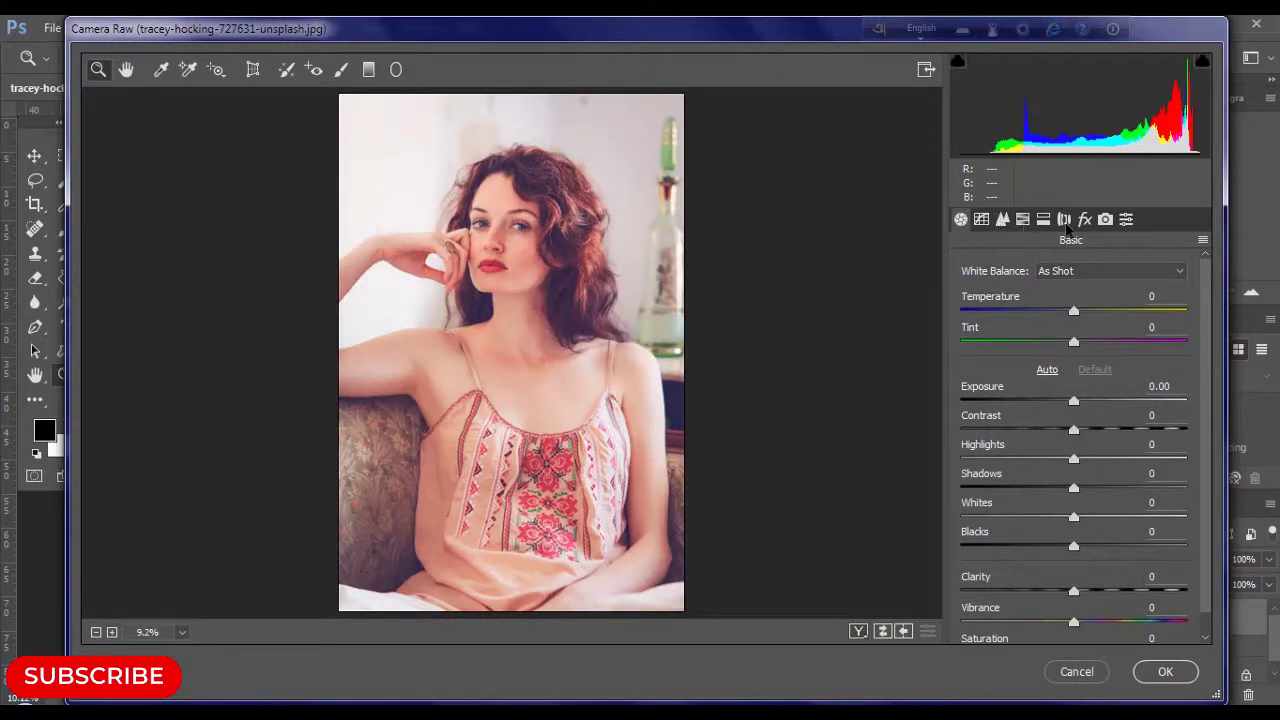
{"action": "left_click", "coordinate": [1083, 220]}
{"action": "left_click_drag", "start_coordinate": [1072, 300], "coordinate": [1091, 306]}
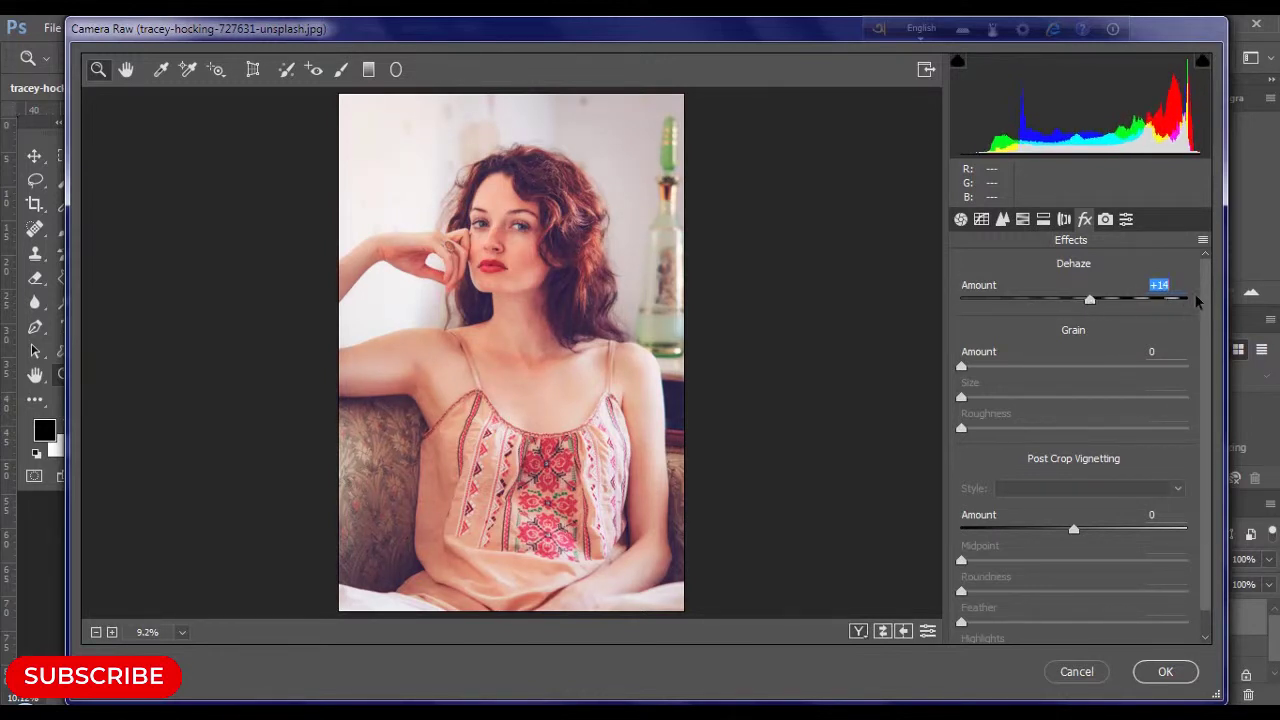
{"action": "left_click", "coordinate": [982, 220]}
Step: Lift the black points of the Blue and Red point curves, then select Green
{"action": "left_click", "coordinate": [1058, 334]}
{"action": "left_click", "coordinate": [1030, 390]}
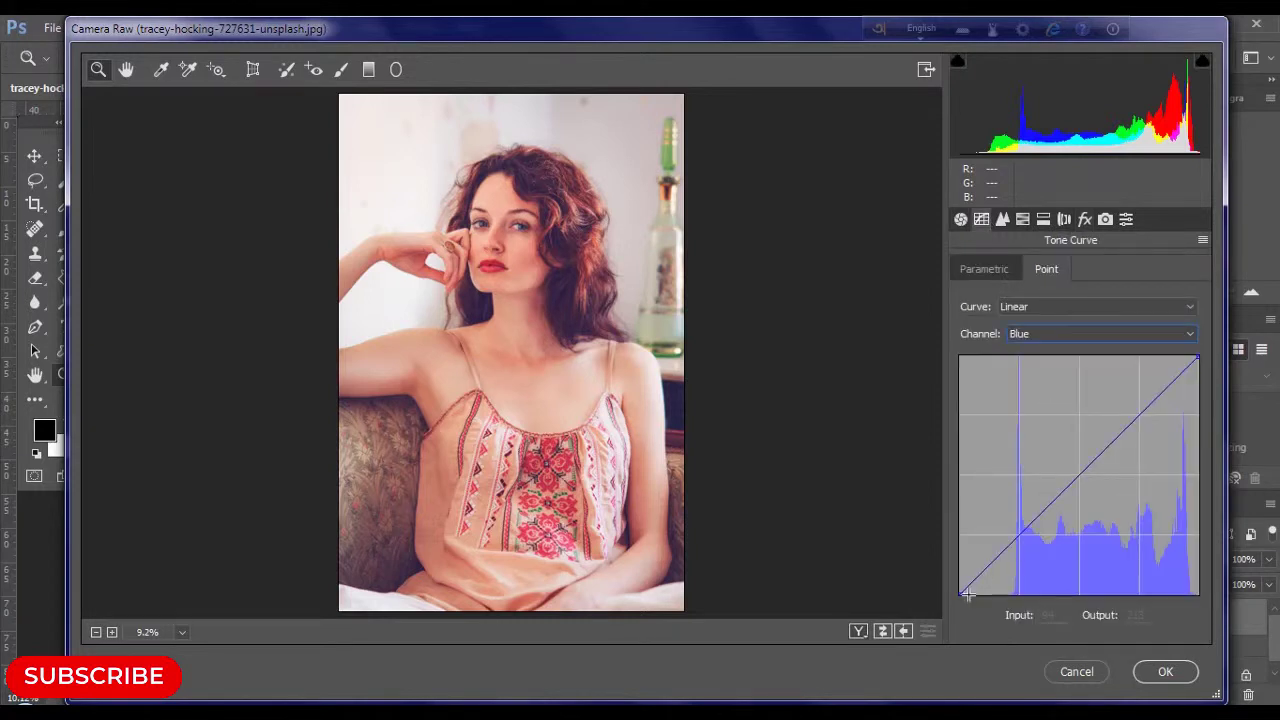
{"action": "left_click_drag", "start_coordinate": [960, 594], "coordinate": [946, 568]}
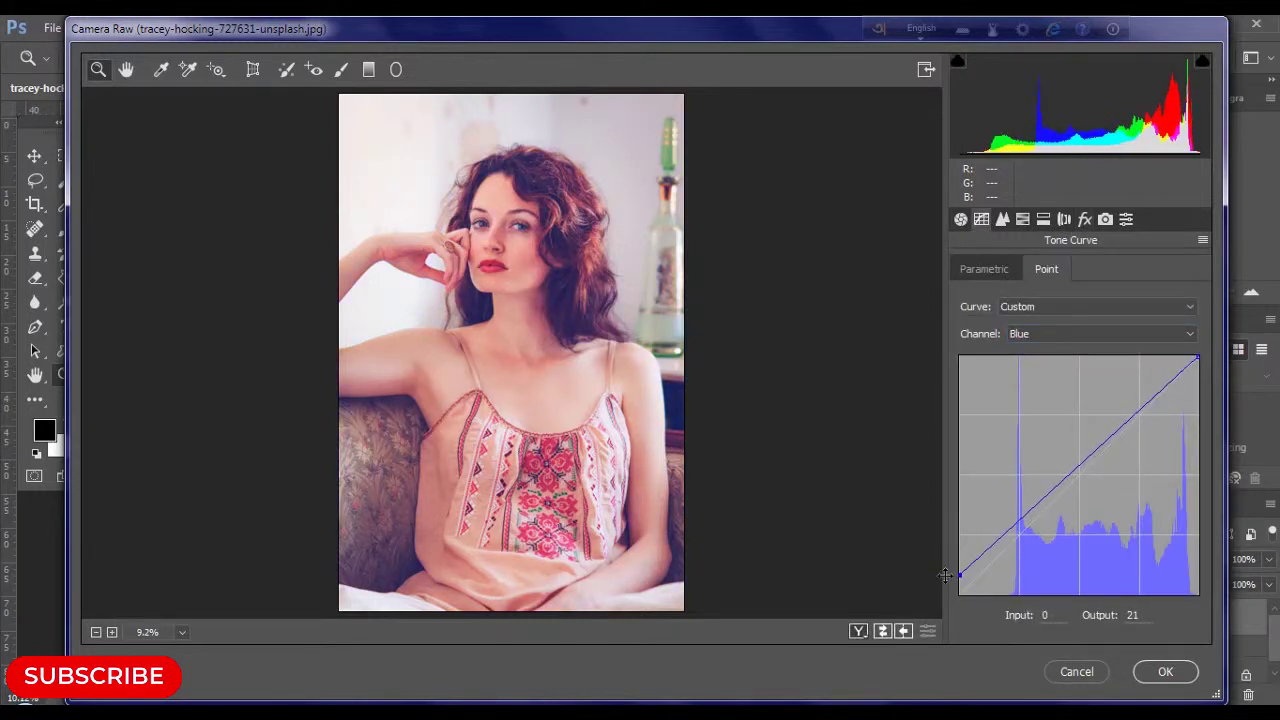
{"action": "left_click", "coordinate": [1058, 334]}
{"action": "left_click", "coordinate": [1040, 363]}
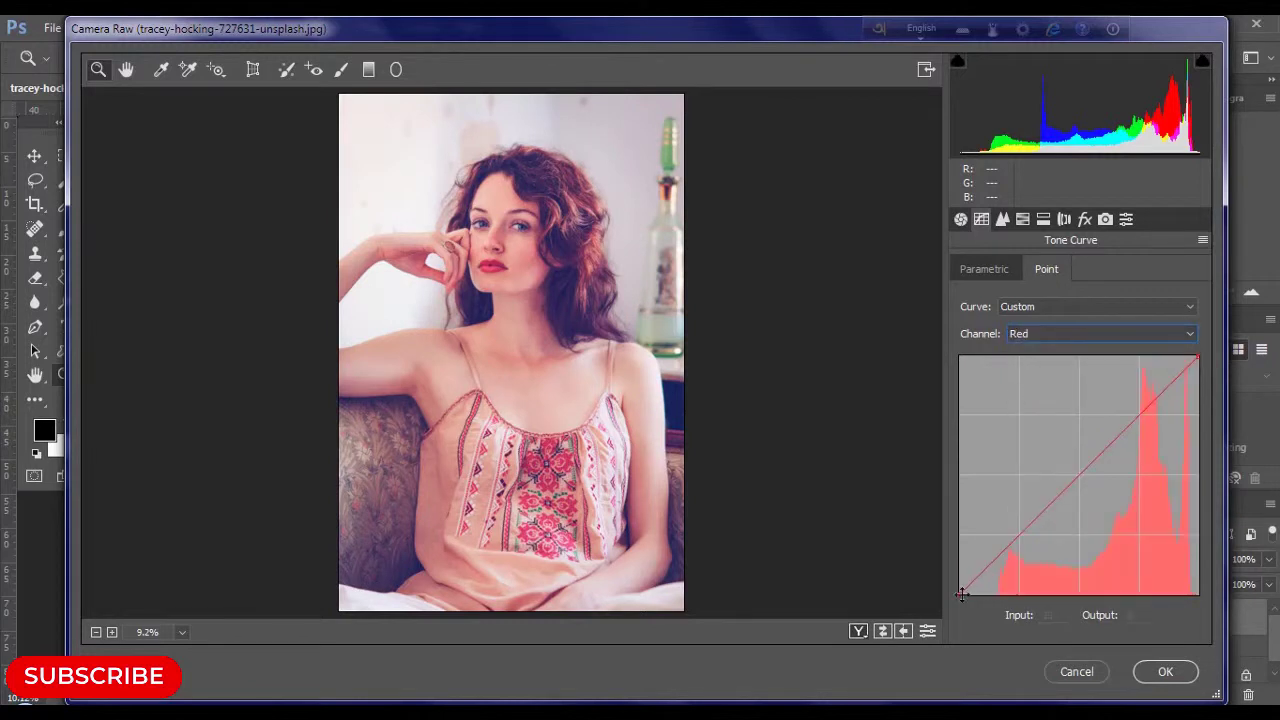
{"action": "left_click_drag", "start_coordinate": [960, 594], "coordinate": [947, 583]}
{"action": "left_click", "coordinate": [1058, 334]}
{"action": "left_click", "coordinate": [1060, 377]}
Step: Add highlight, midtone and shadow points to the RGB curve, raising black to 32
{"action": "left_click", "coordinate": [1093, 331]}
{"action": "left_click", "coordinate": [1060, 349]}
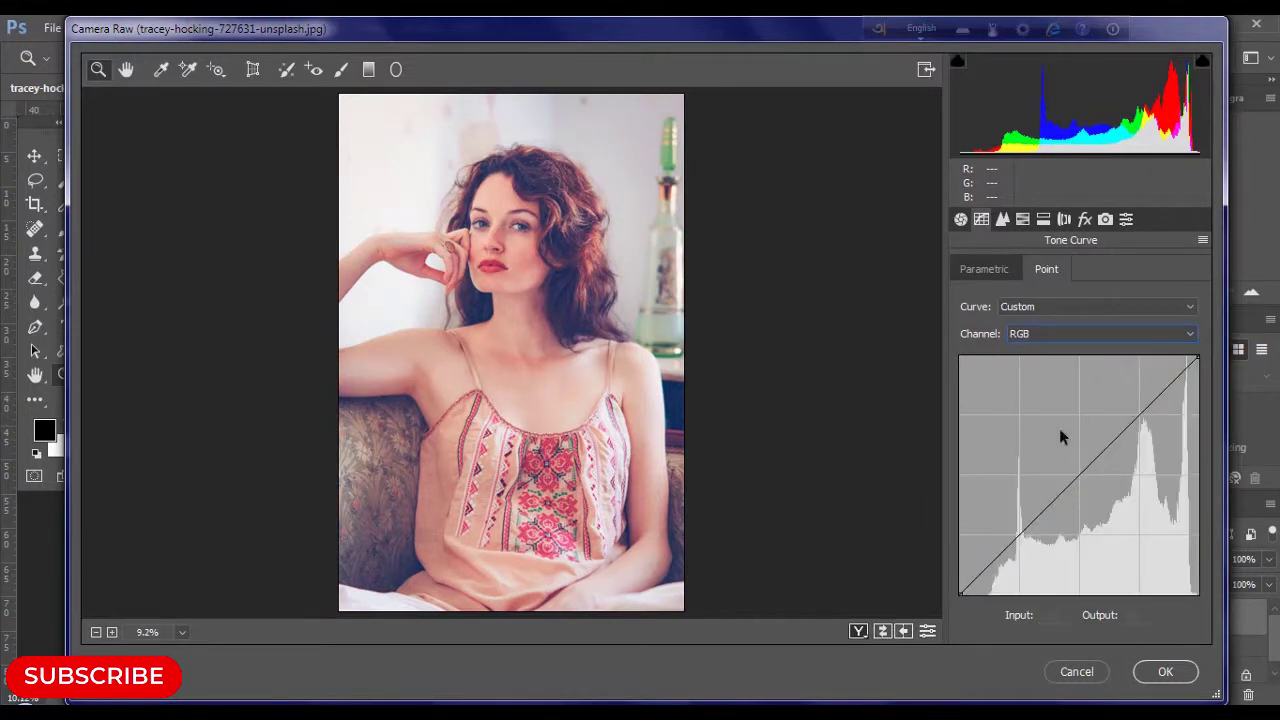
{"action": "left_click_drag", "start_coordinate": [1145, 424], "coordinate": [1139, 414]}
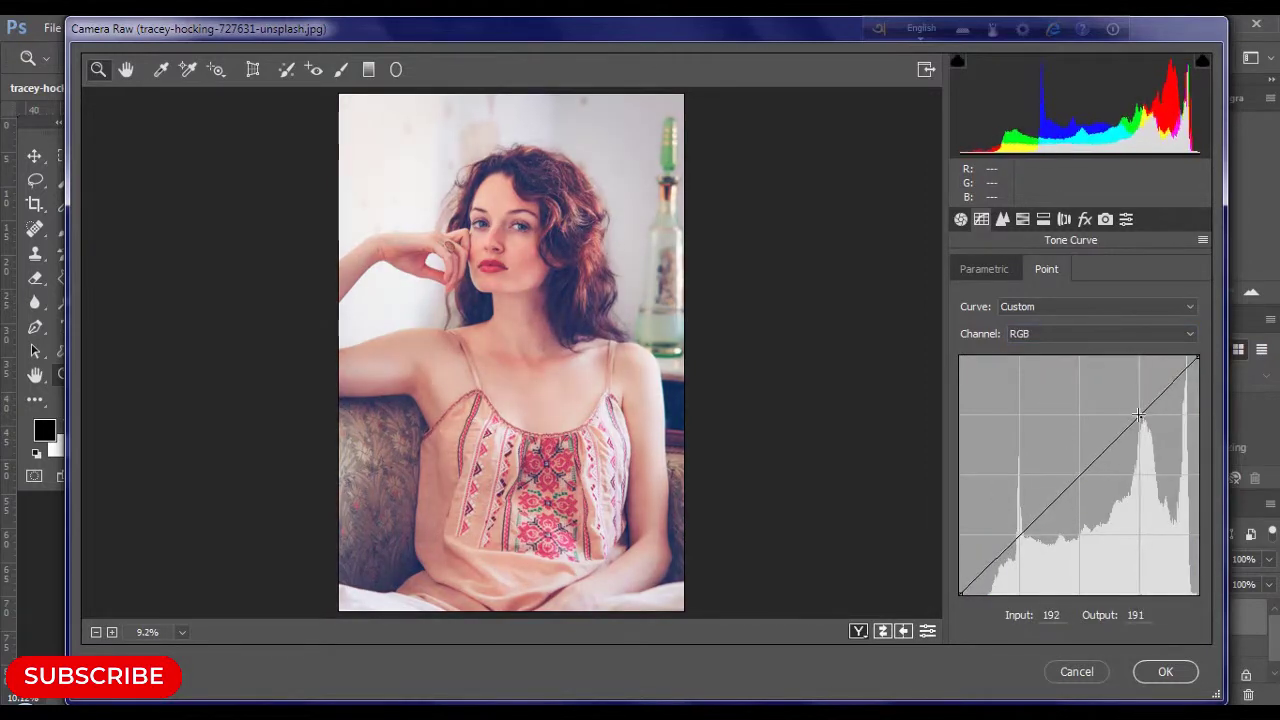
{"action": "left_click_drag", "start_coordinate": [1081, 472], "coordinate": [1081, 477]}
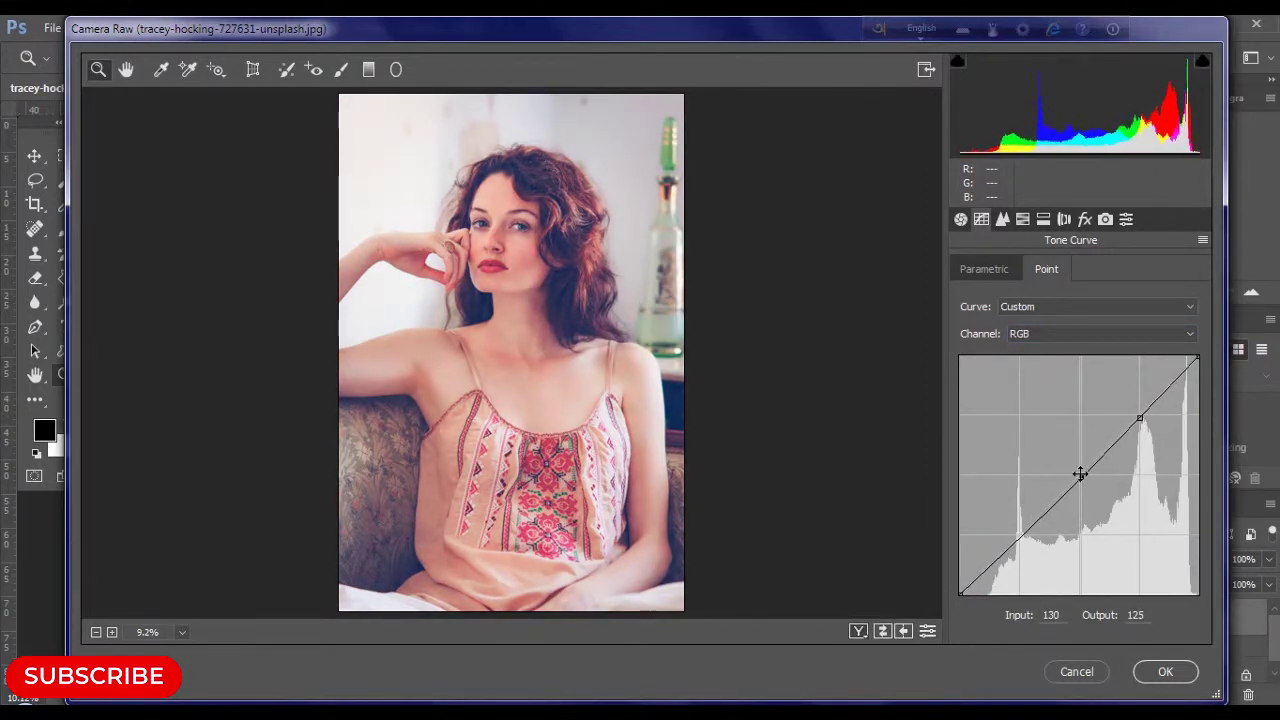
{"action": "left_click", "coordinate": [1021, 536]}
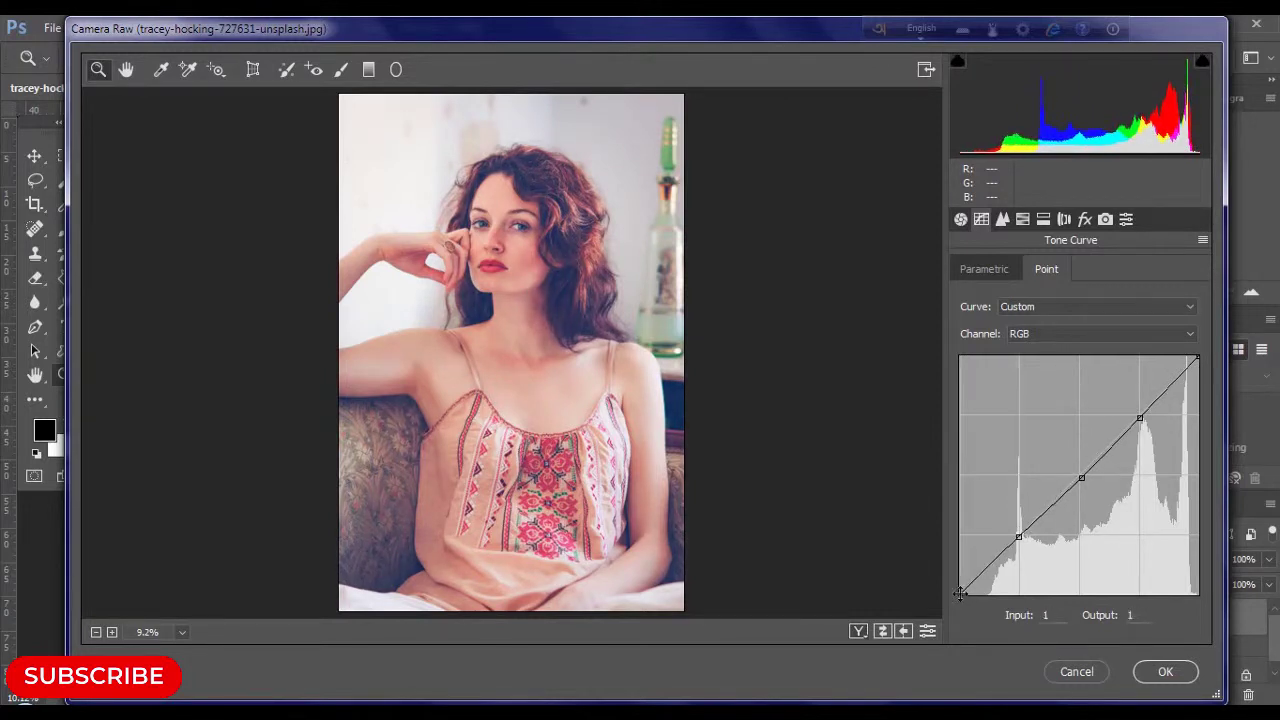
{"action": "mouse_move", "coordinate": [960, 593]}
{"action": "left_mouse_down"}
{"action": "mouse_move", "coordinate": [948, 543]}
{"action": "mouse_move", "coordinate": [940, 556]}
{"action": "mouse_move", "coordinate": [972, 540]}
{"action": "left_mouse_up"}
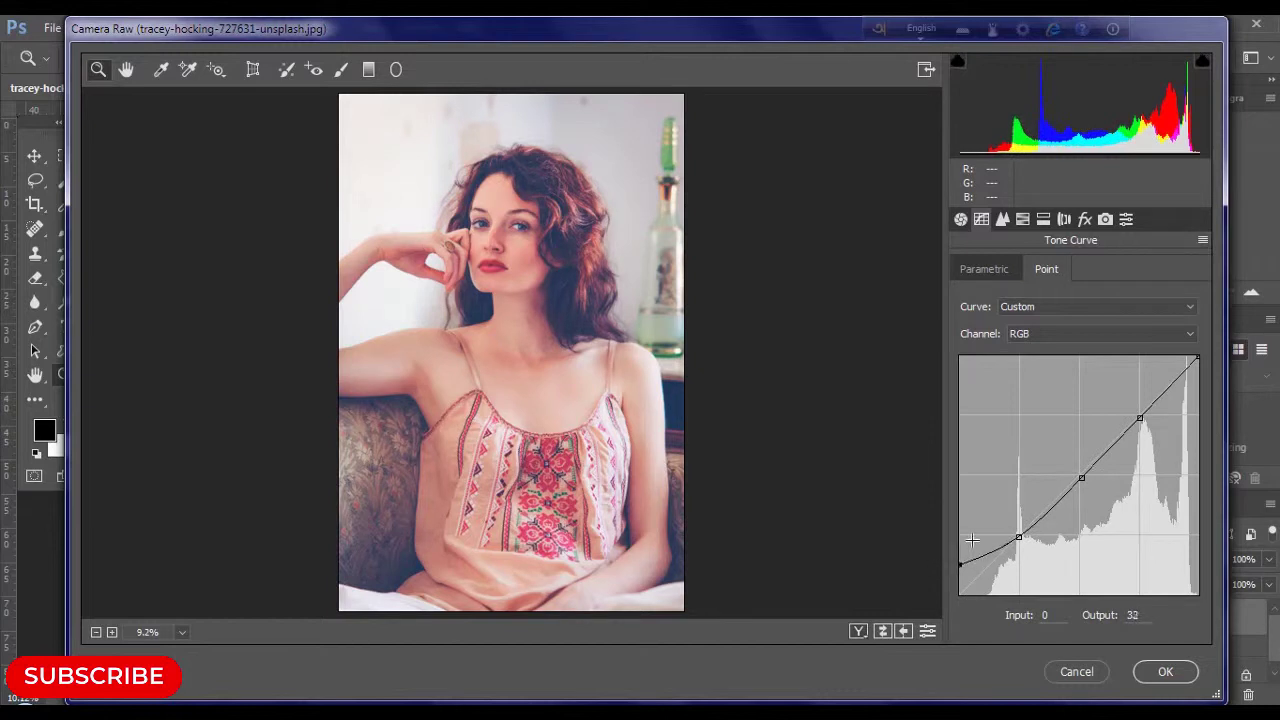
{"action": "left_click", "coordinate": [1085, 219]}
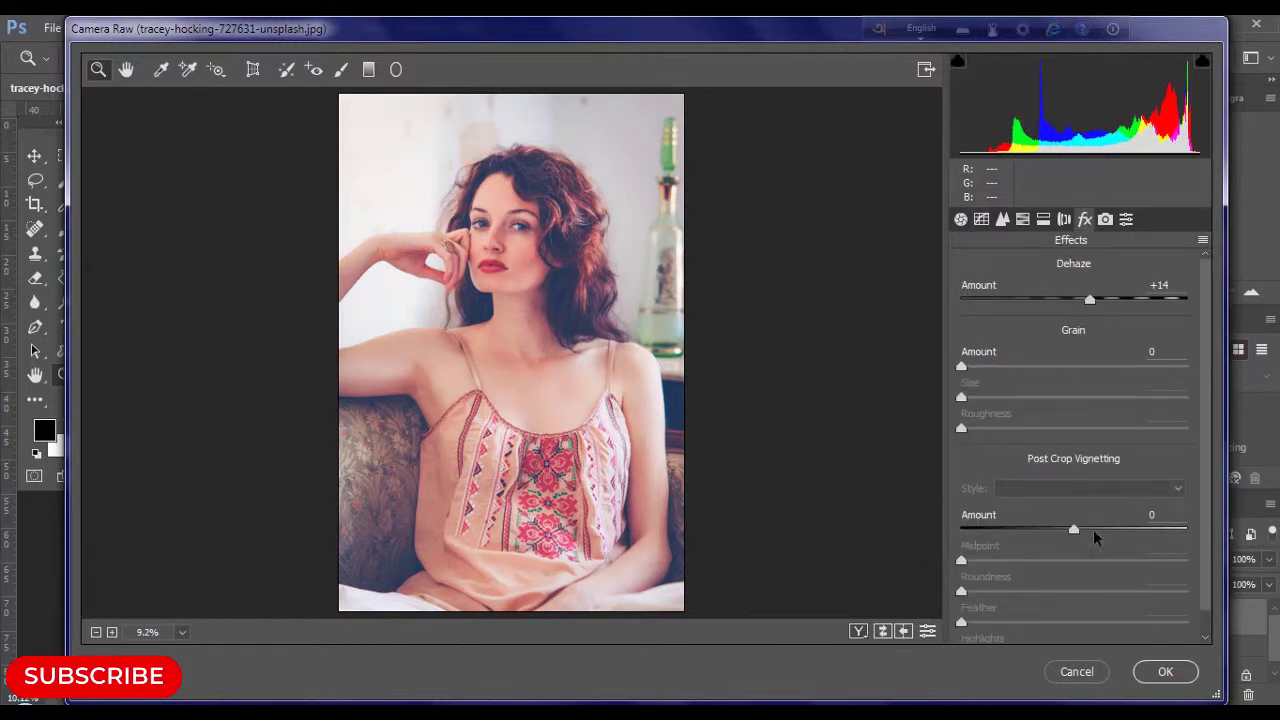
Step: Try Post Crop Vignetting settings, reset Amount to 0, and apply Camera Raw to Layer 2
{"action": "mouse_move", "coordinate": [1074, 533]}
{"action": "left_mouse_down"}
{"action": "mouse_move", "coordinate": [1052, 529]}
{"action": "mouse_move", "coordinate": [1038, 560]}
{"action": "mouse_move", "coordinate": [1064, 592]}
{"action": "left_mouse_up"}
{"action": "left_click_drag", "start_coordinate": [961, 622], "coordinate": [1052, 623]}
{"action": "left_click_drag", "start_coordinate": [1052, 529], "coordinate": [1050, 529]}
{"action": "left_click_drag", "start_coordinate": [1052, 622], "coordinate": [928, 630]}
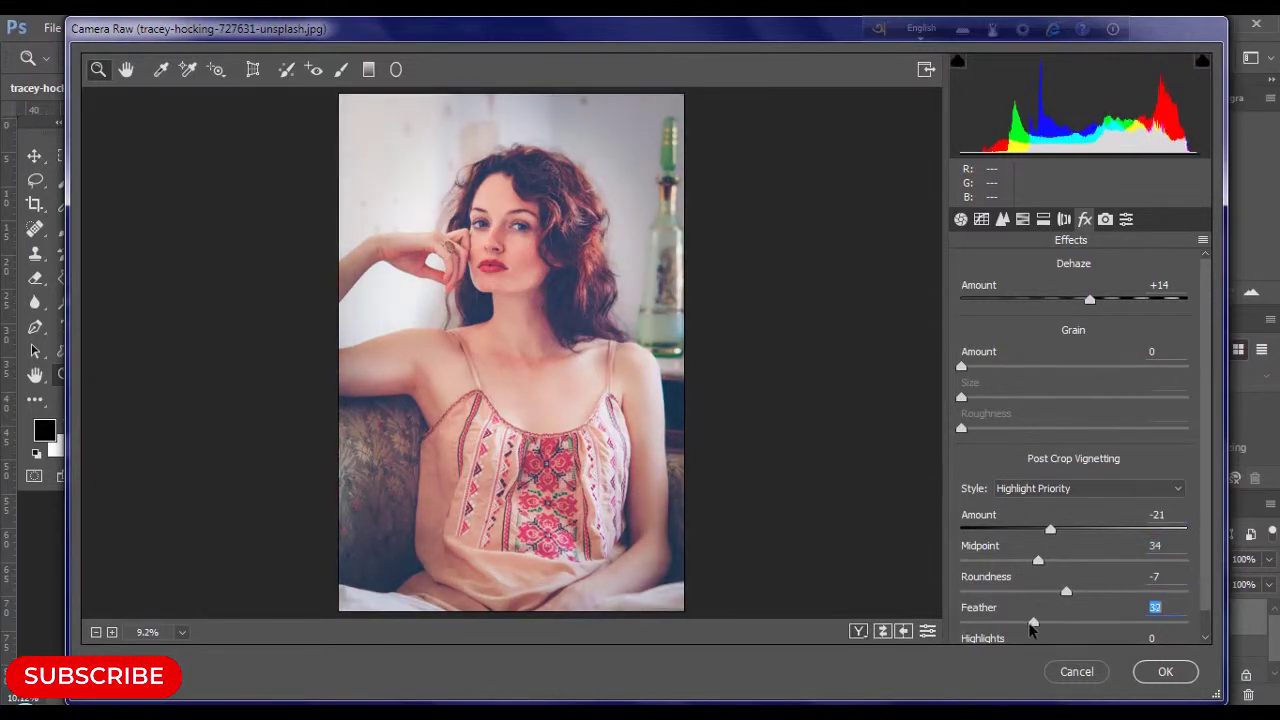
{"action": "left_click_drag", "start_coordinate": [1038, 560], "coordinate": [1062, 560]}
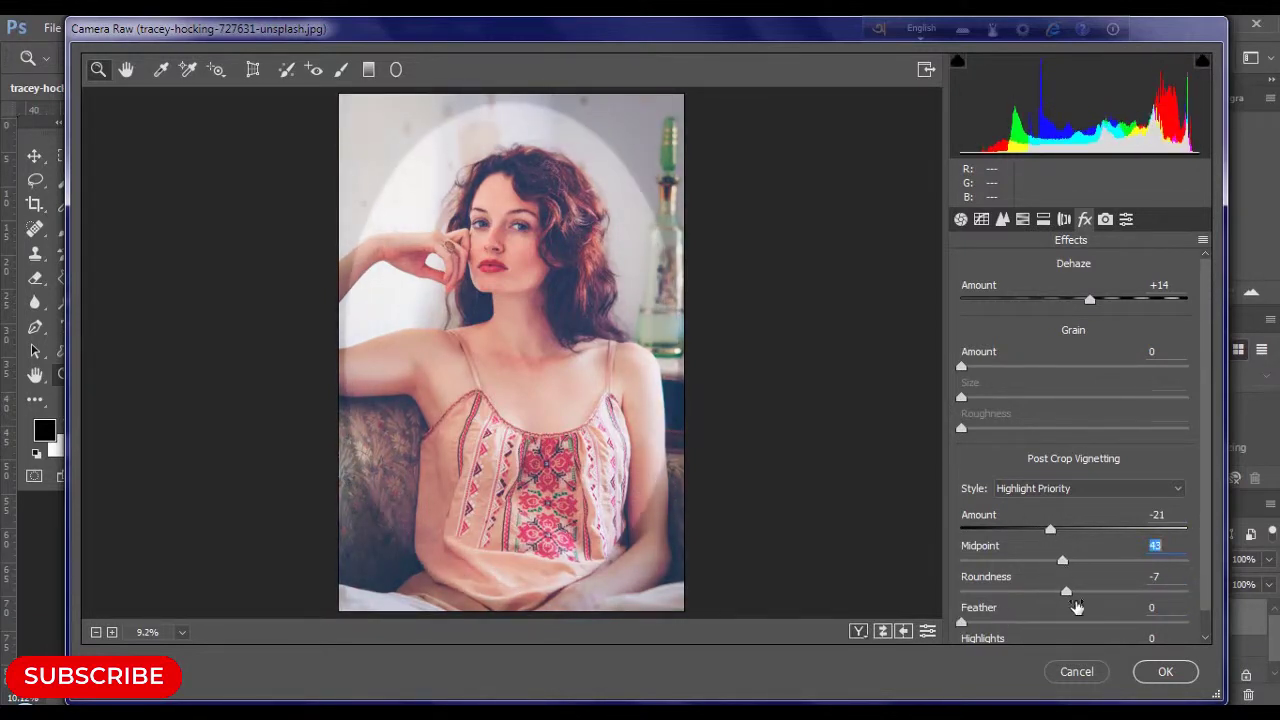
{"action": "left_click_drag", "start_coordinate": [962, 622], "coordinate": [1060, 623]}
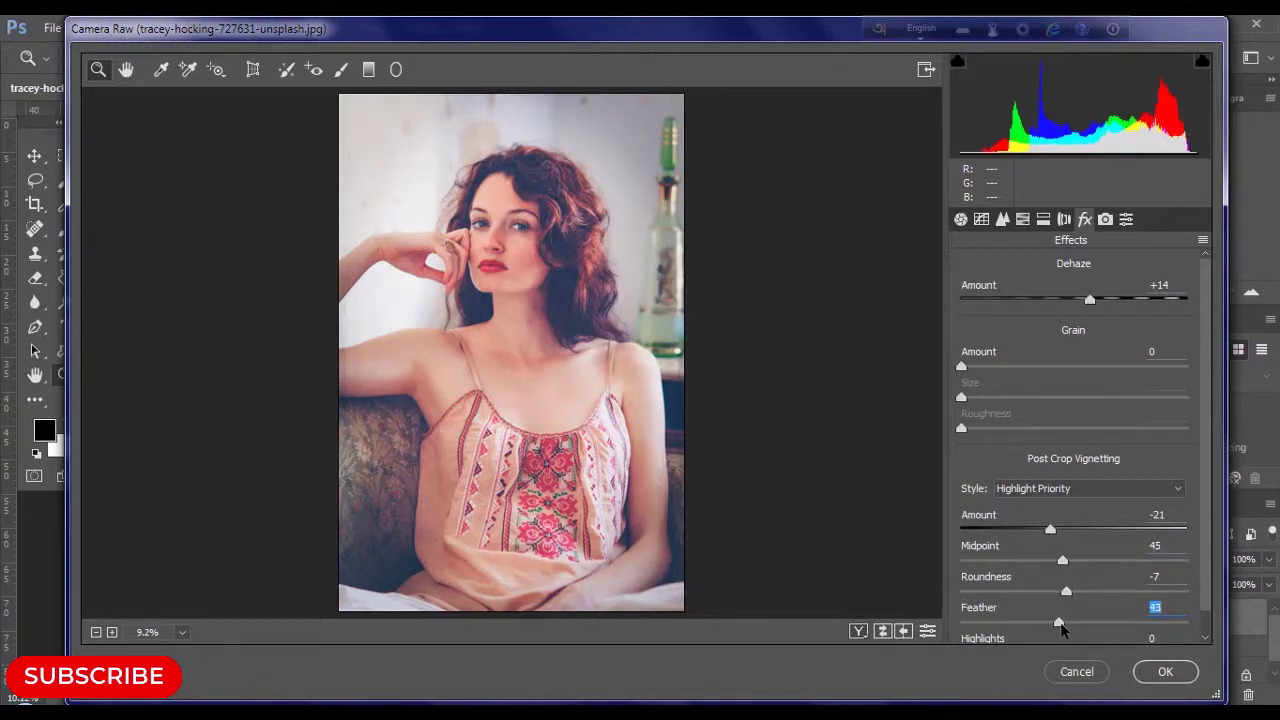
{"action": "double_click", "coordinate": [1050, 529]}
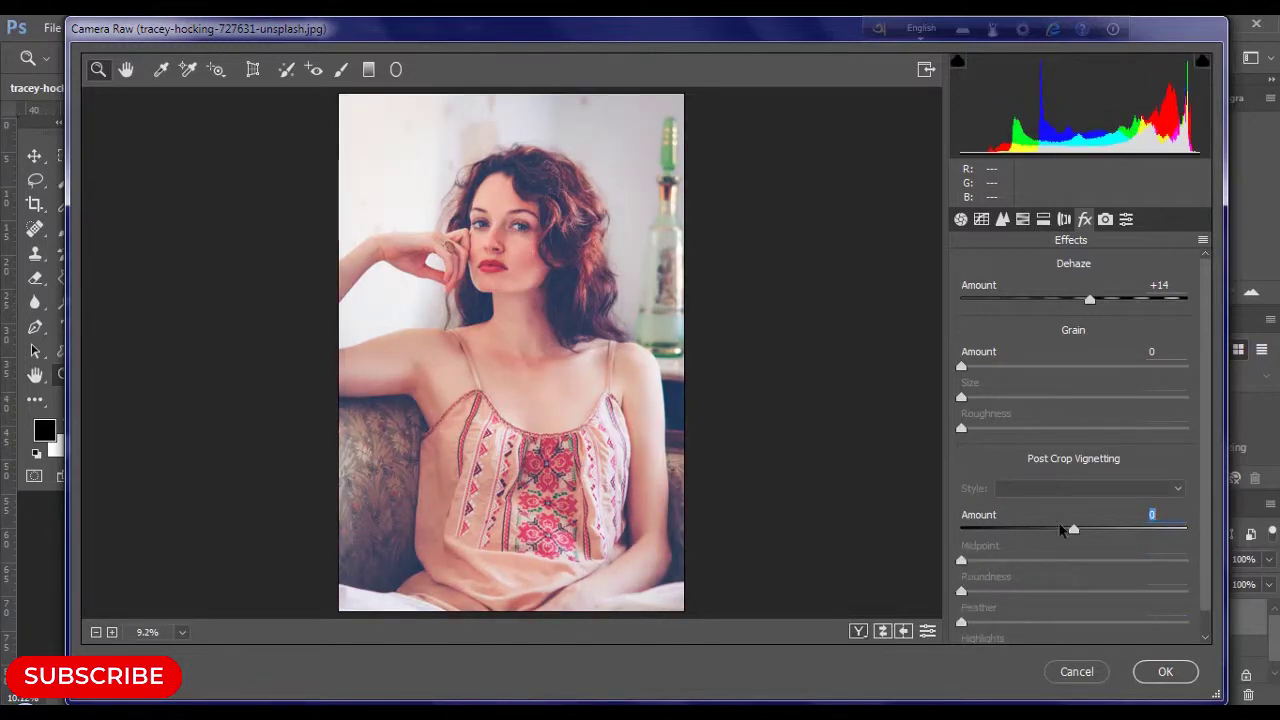
{"action": "left_click", "coordinate": [1183, 676]}
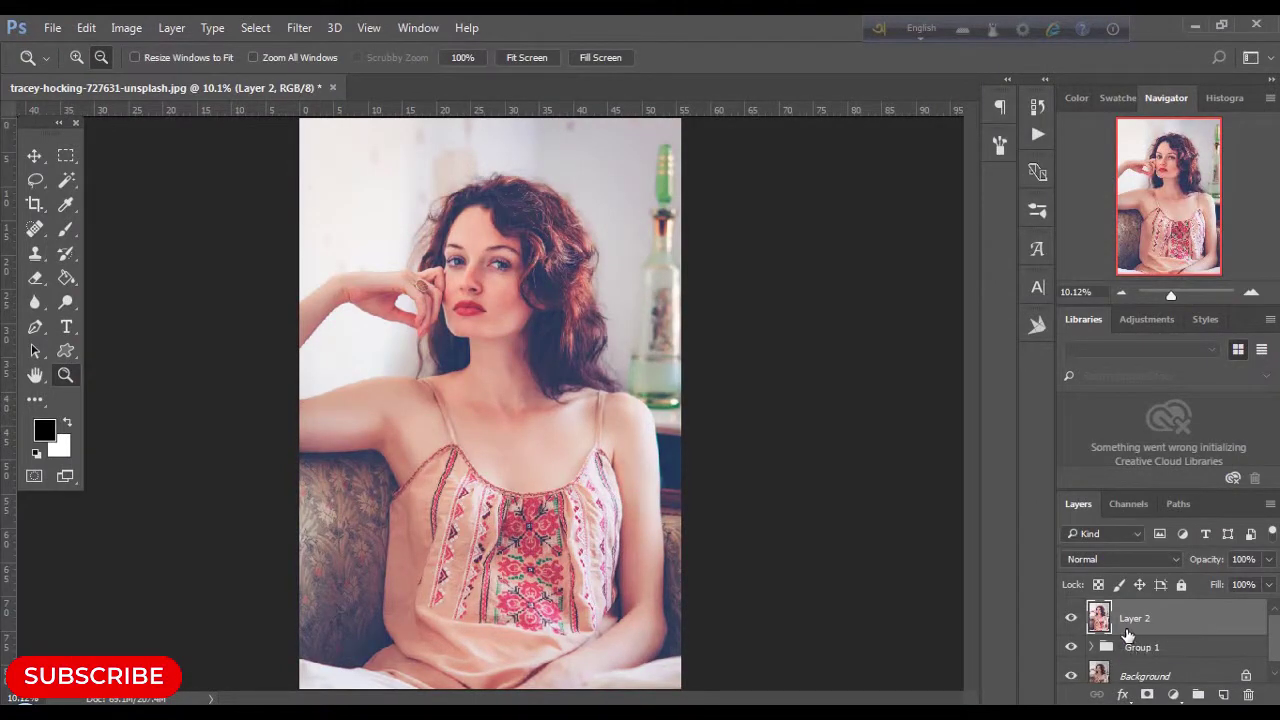
{"action": "left_click", "coordinate": [1251, 293]}
{"action": "left_click", "coordinate": [1251, 293]}
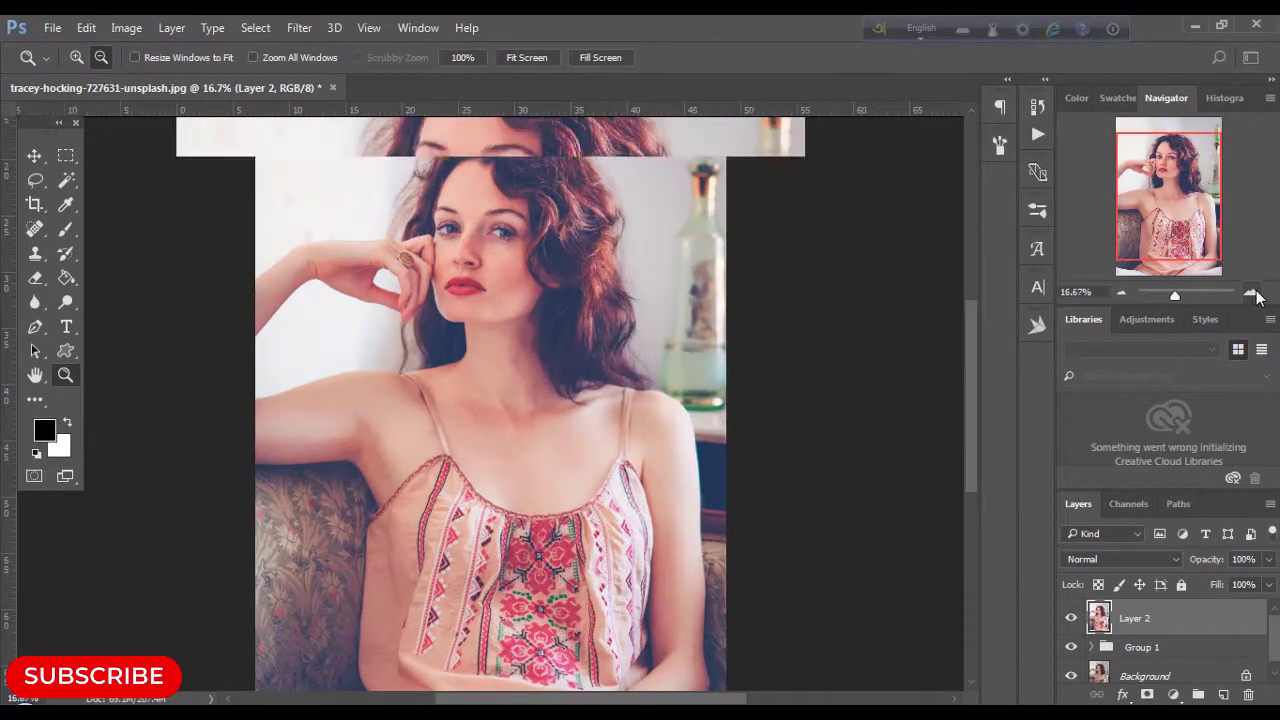
{"action": "scroll", "coordinate": [745, 329], "scroll_direction": "up", "scroll_amount": 3}
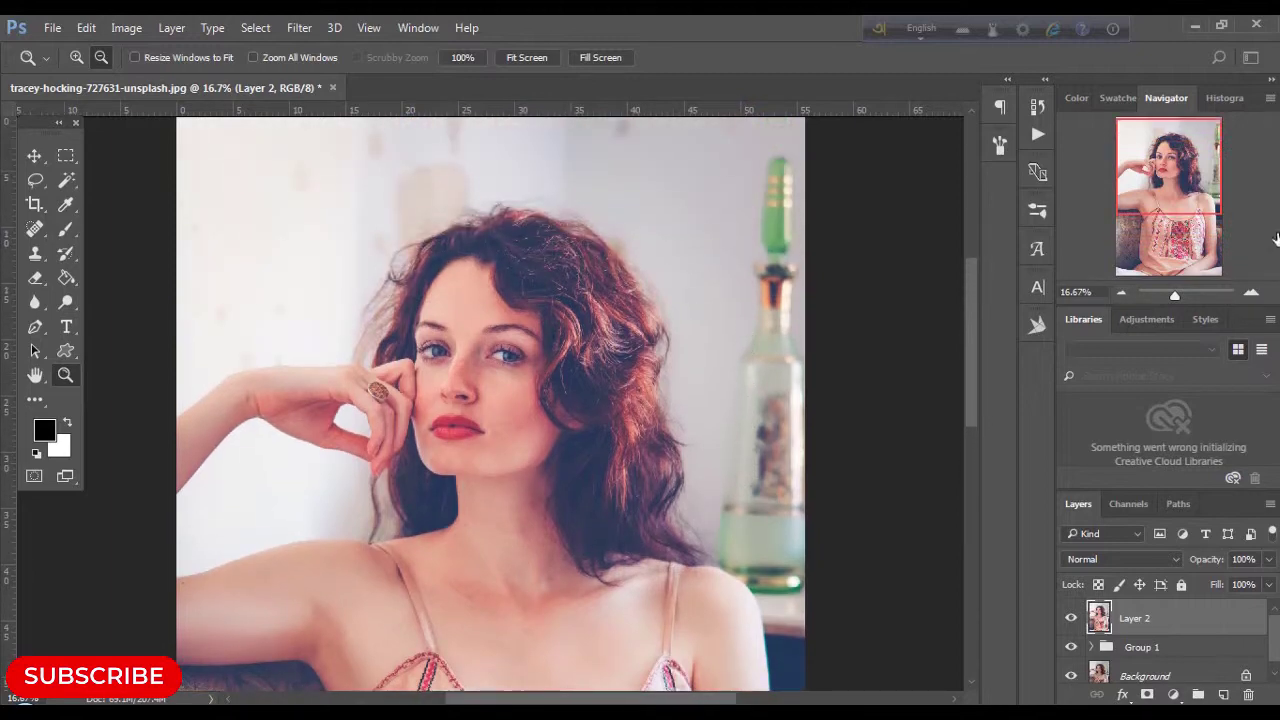
{"action": "left_click", "coordinate": [1251, 293]}
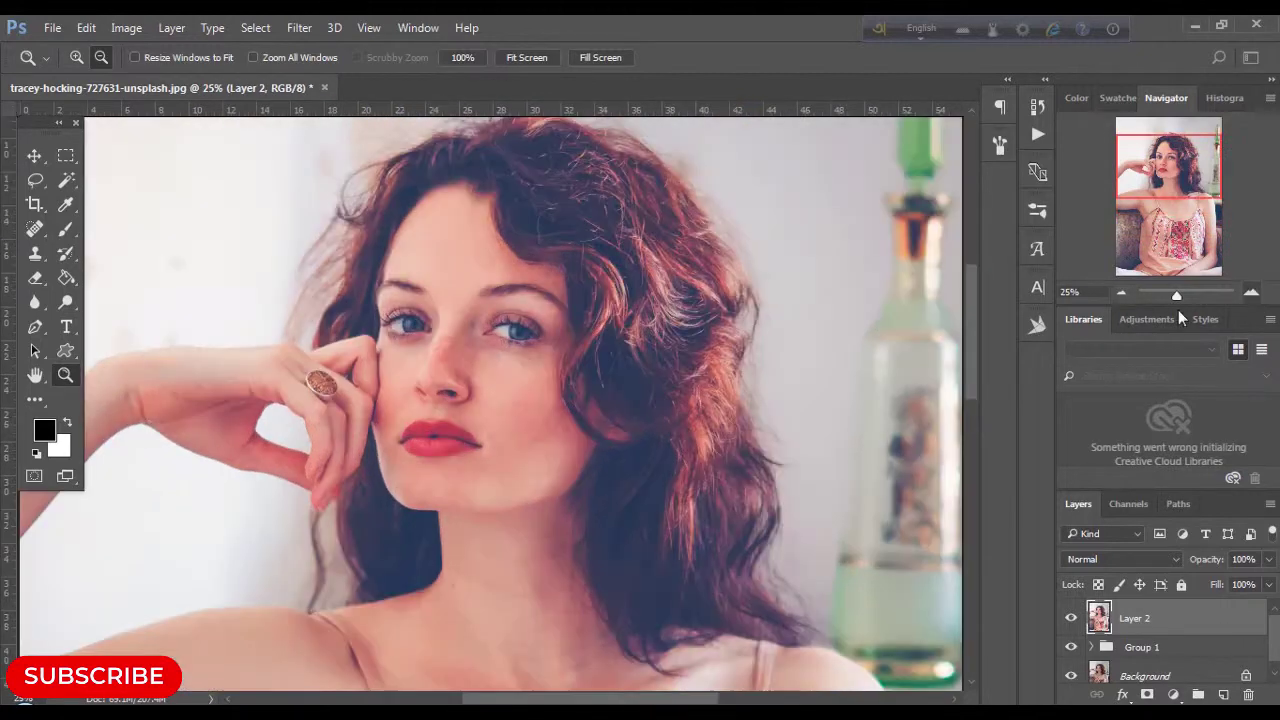
{"action": "left_click", "coordinate": [1070, 648]}
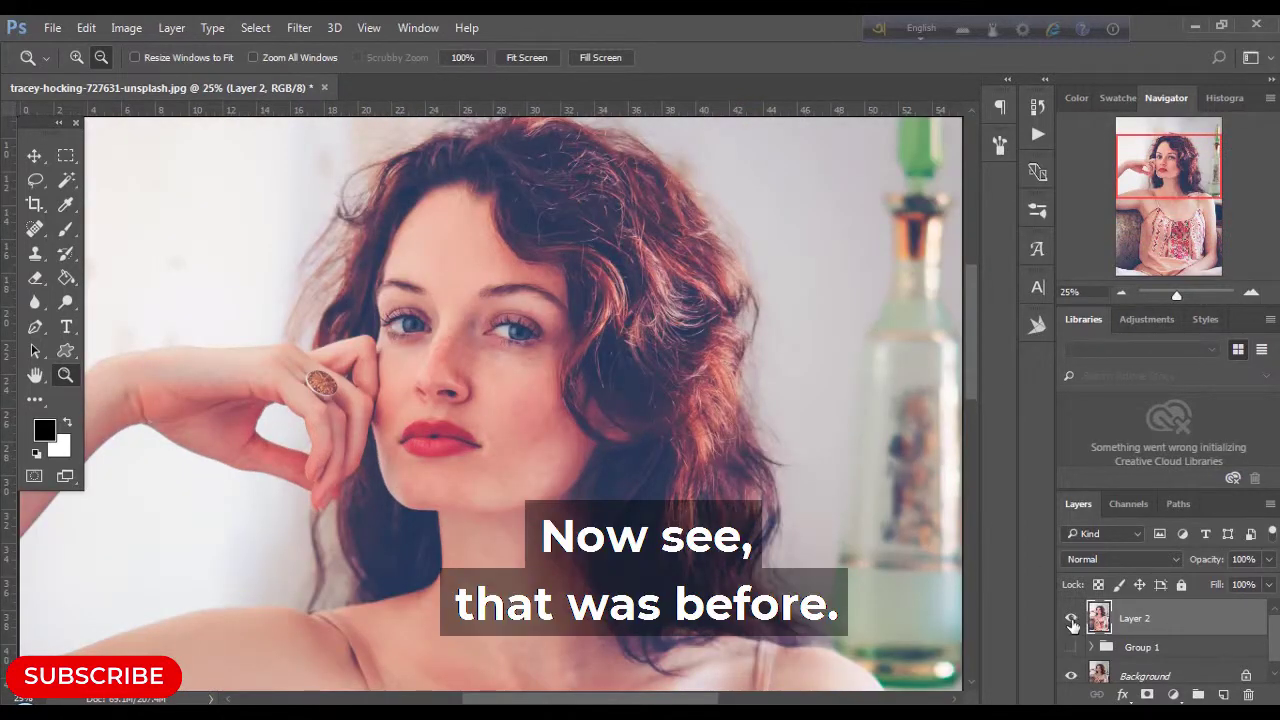
{"action": "left_click", "coordinate": [1072, 620]}
{"action": "left_click", "coordinate": [1071, 620]}
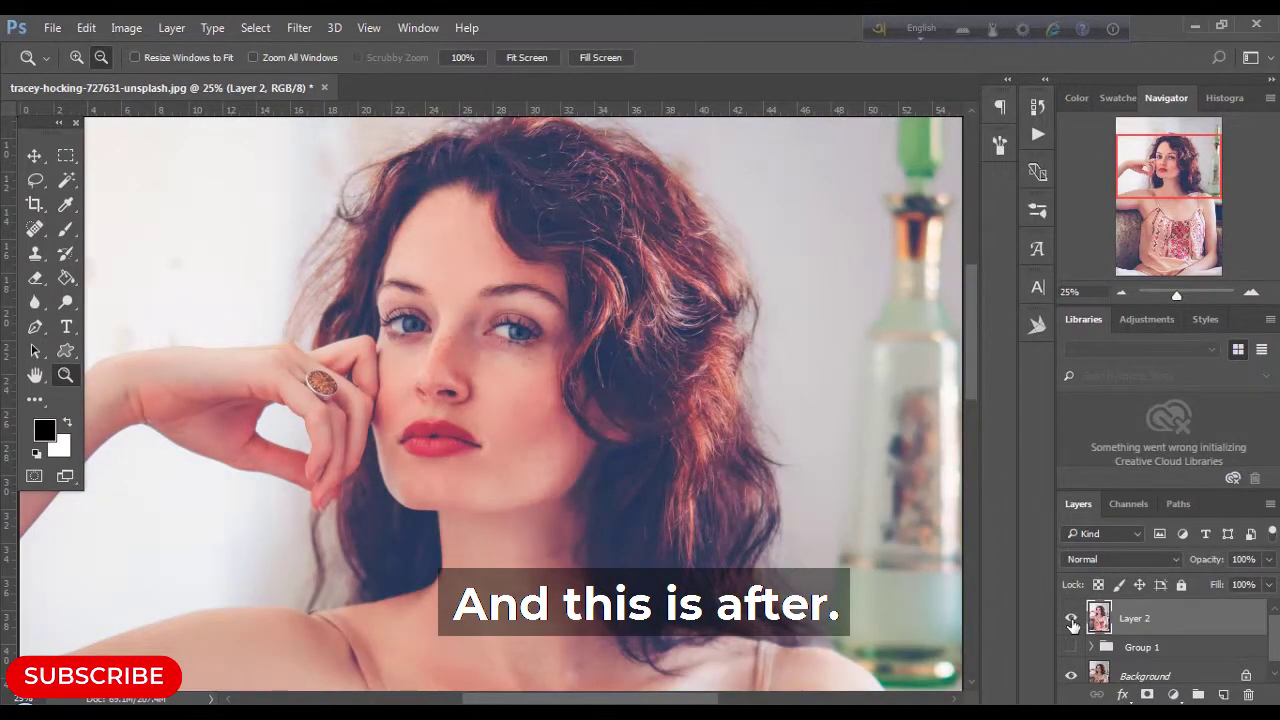
{"action": "left_click", "coordinate": [1072, 622]}
{"action": "left_click", "coordinate": [1071, 620]}
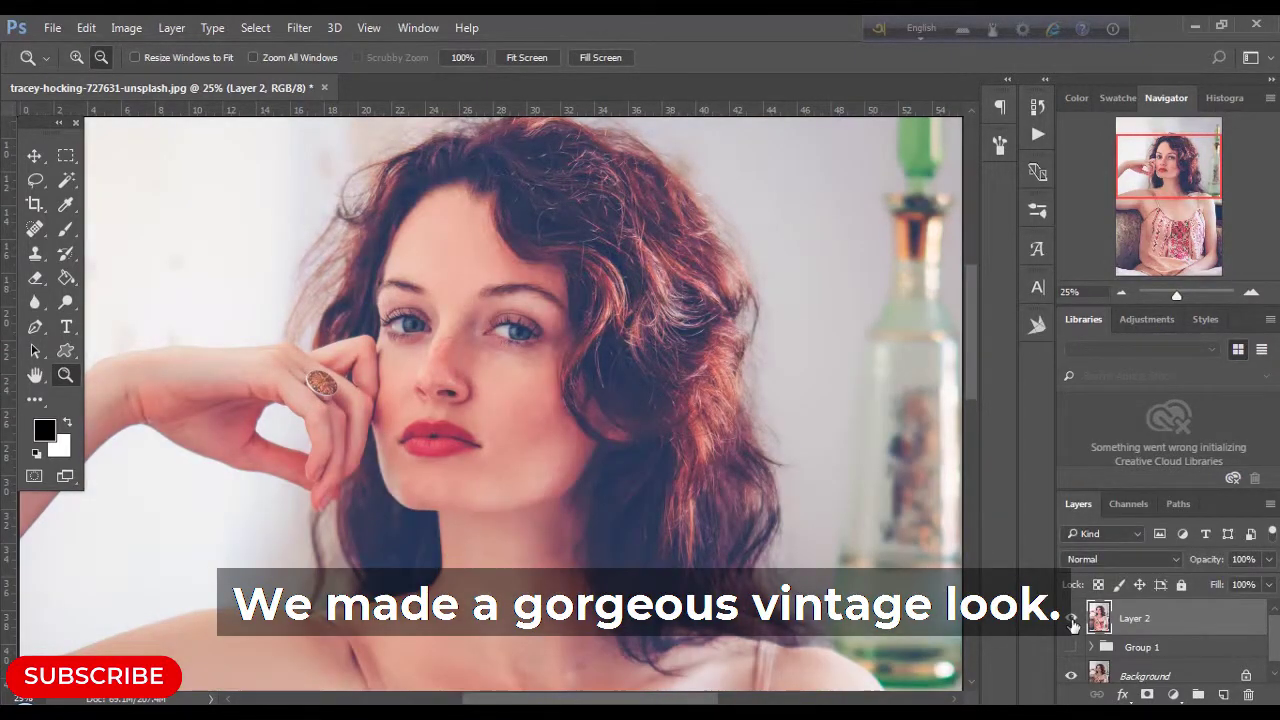